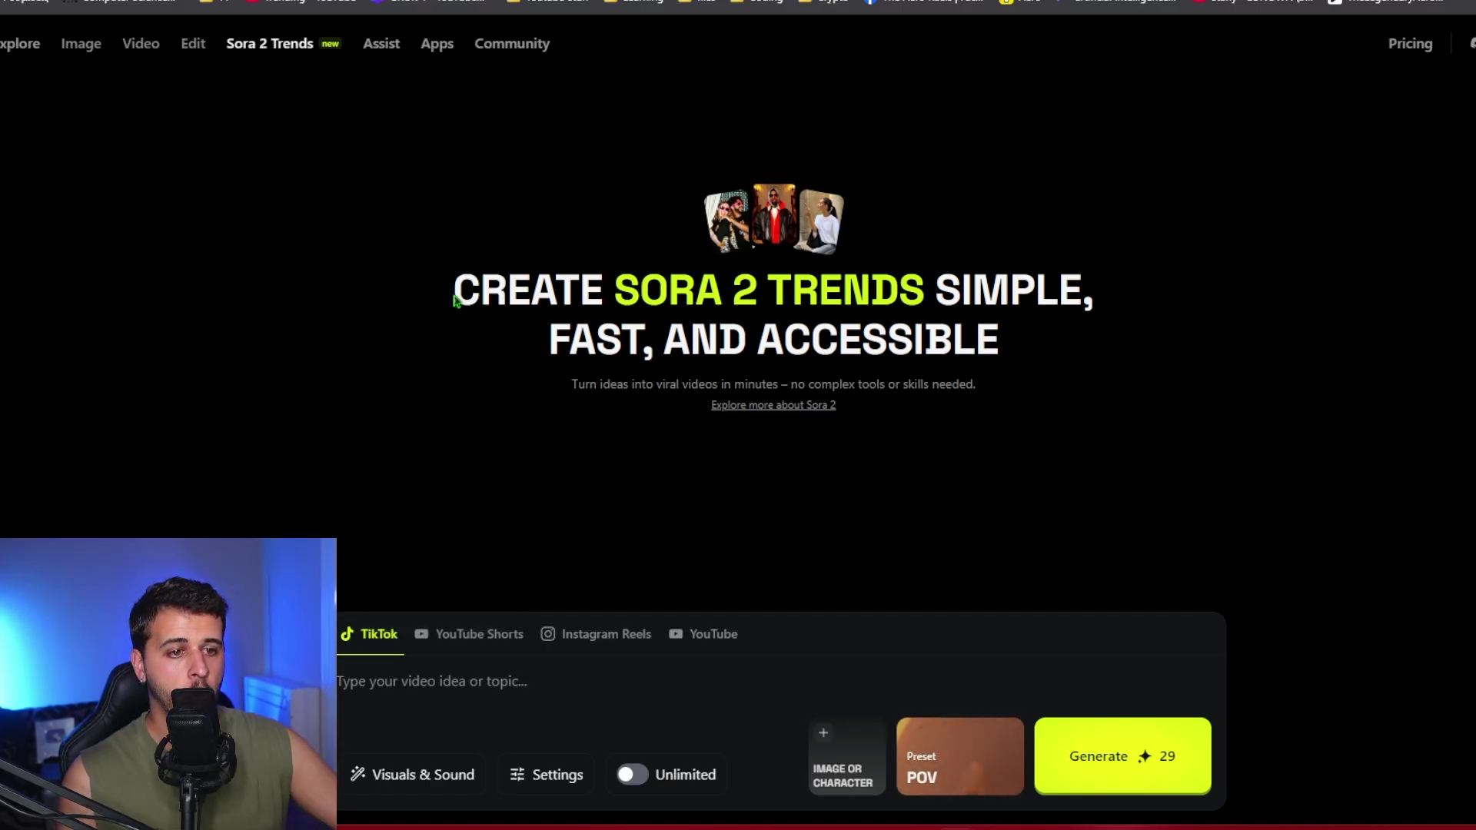
# Browse the UGC, TikTok and YouTube Shorts presets and choose the POV preset
pyautogui.moveTo(451, 290); pyautogui.dragTo(995, 362)
pyautogui.click(999, 362)
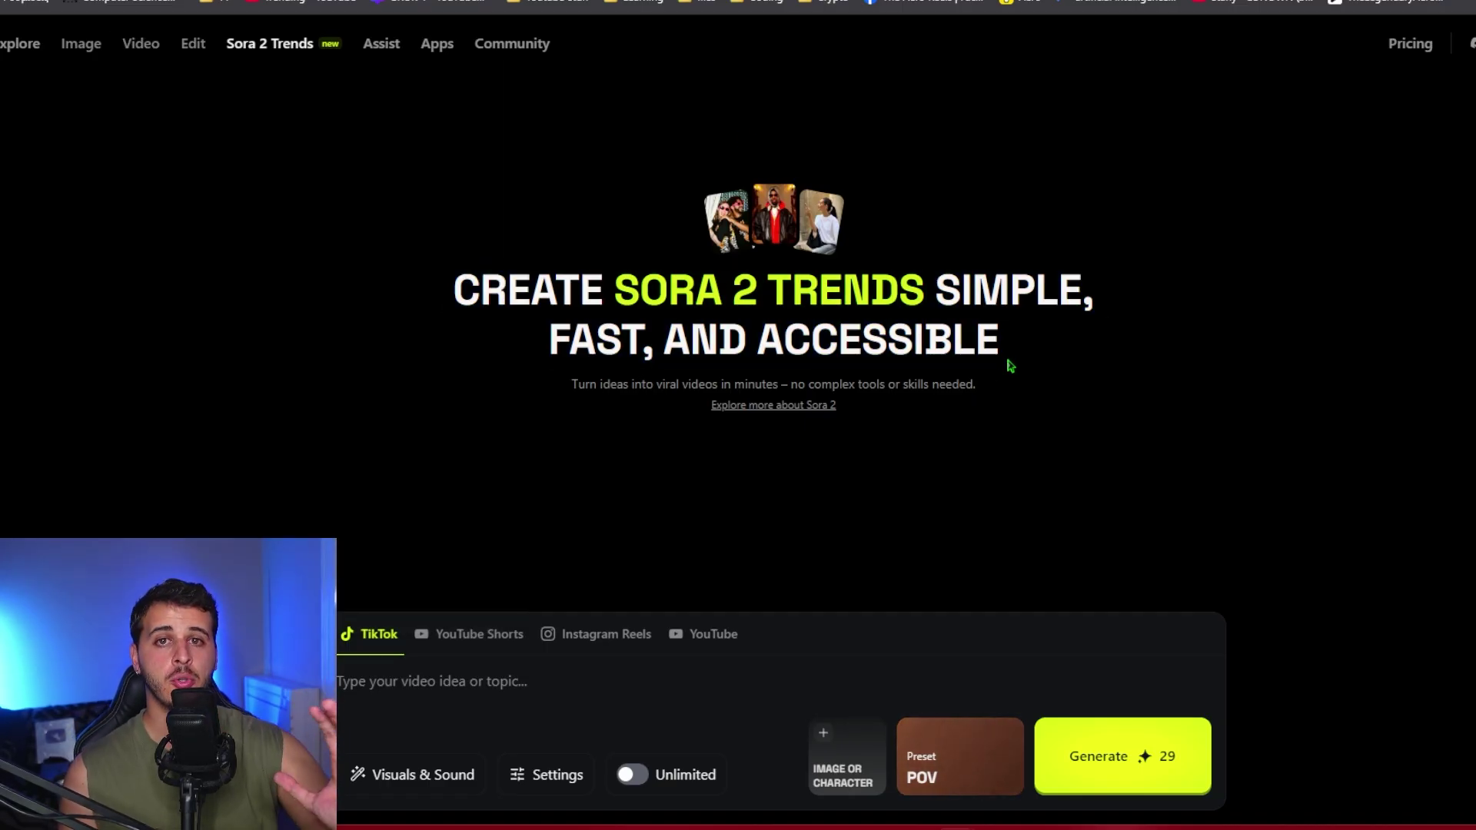
pyautogui.click(976, 750)
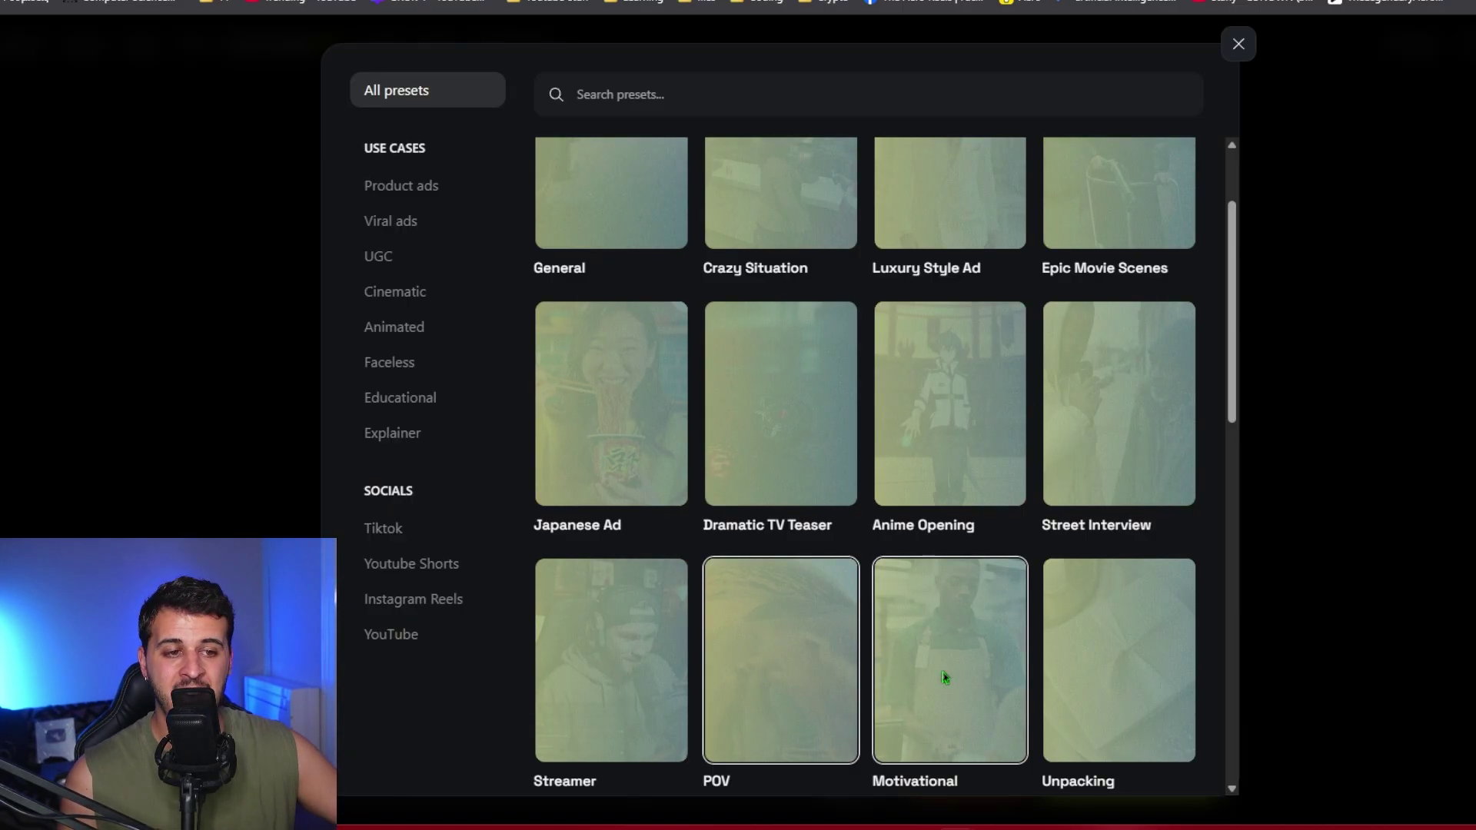
pyautogui.scroll(2, 659, 324)
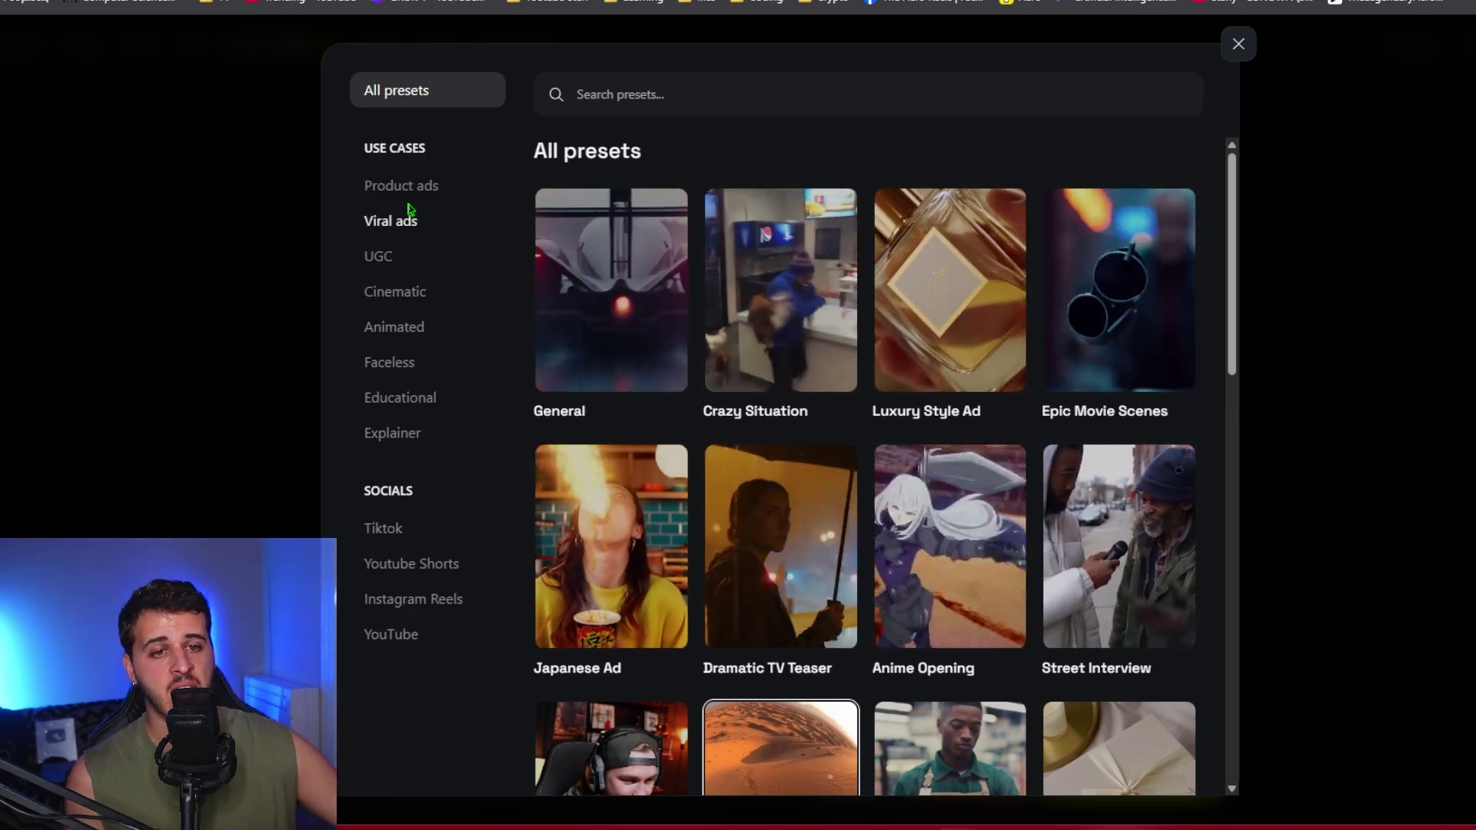
pyautogui.click(388, 256)
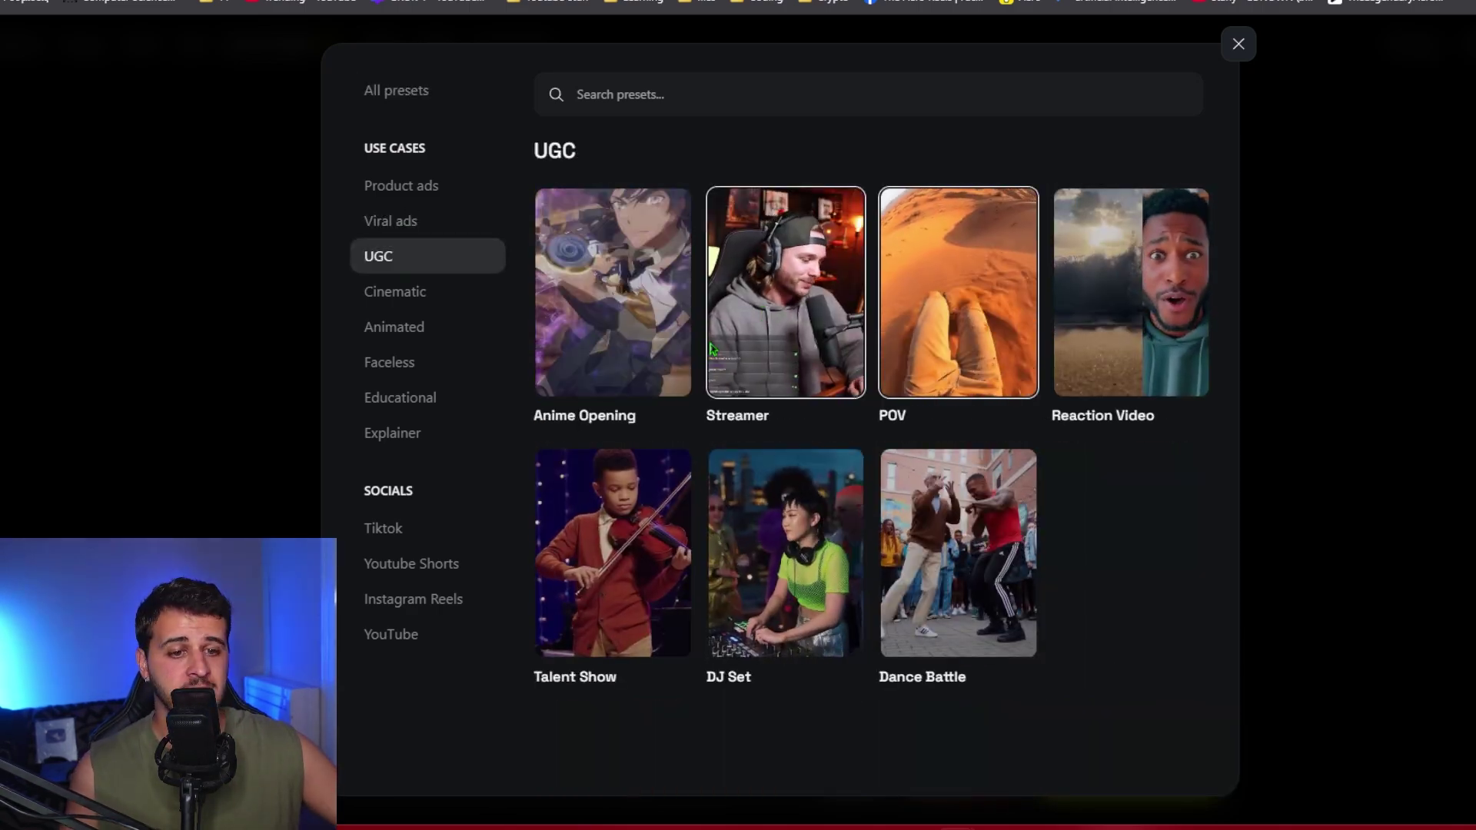
pyautogui.click(410, 534)
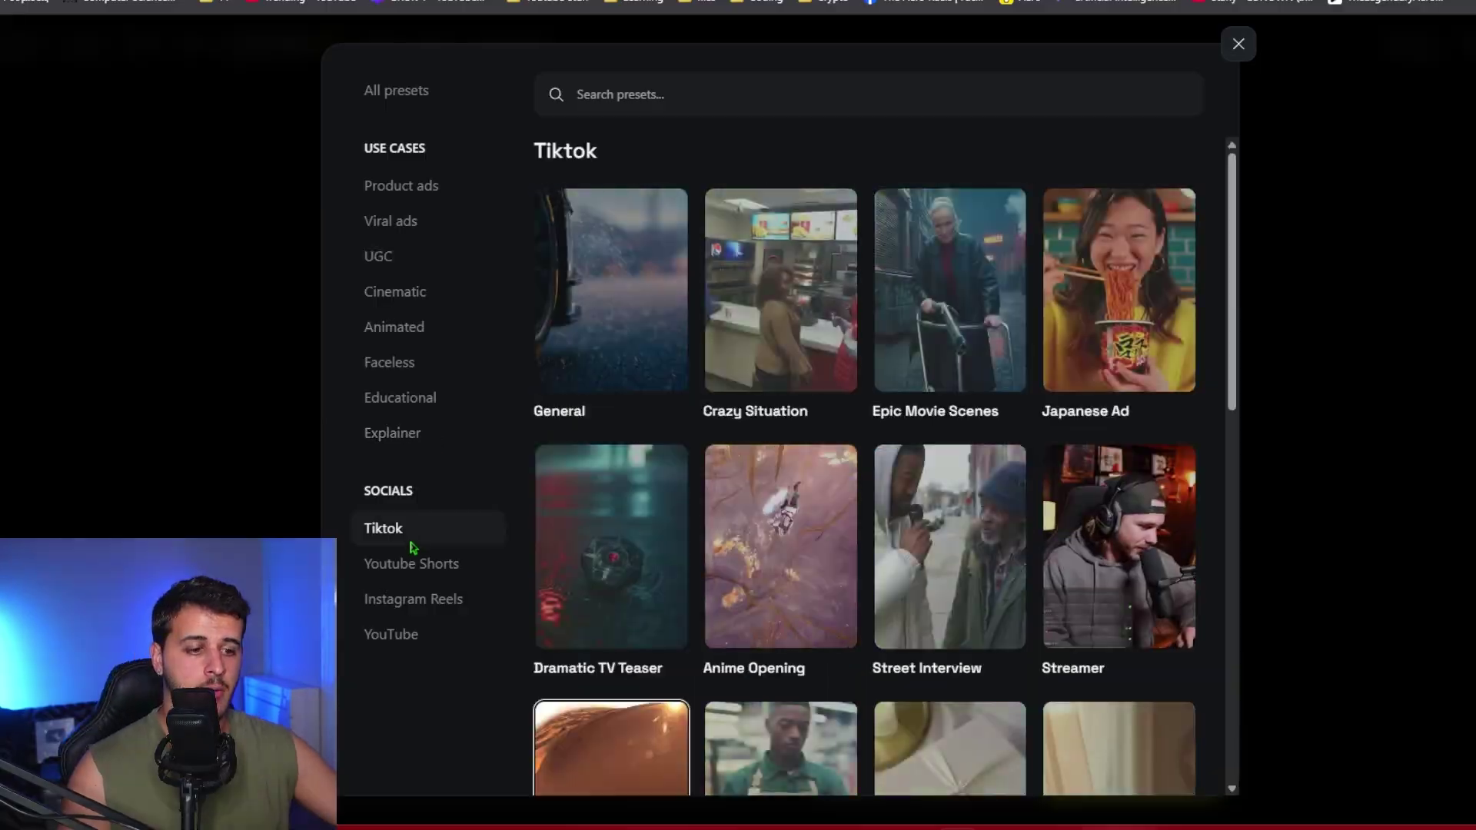
pyautogui.click(415, 566)
pyautogui.scroll(-5, 830, 335)
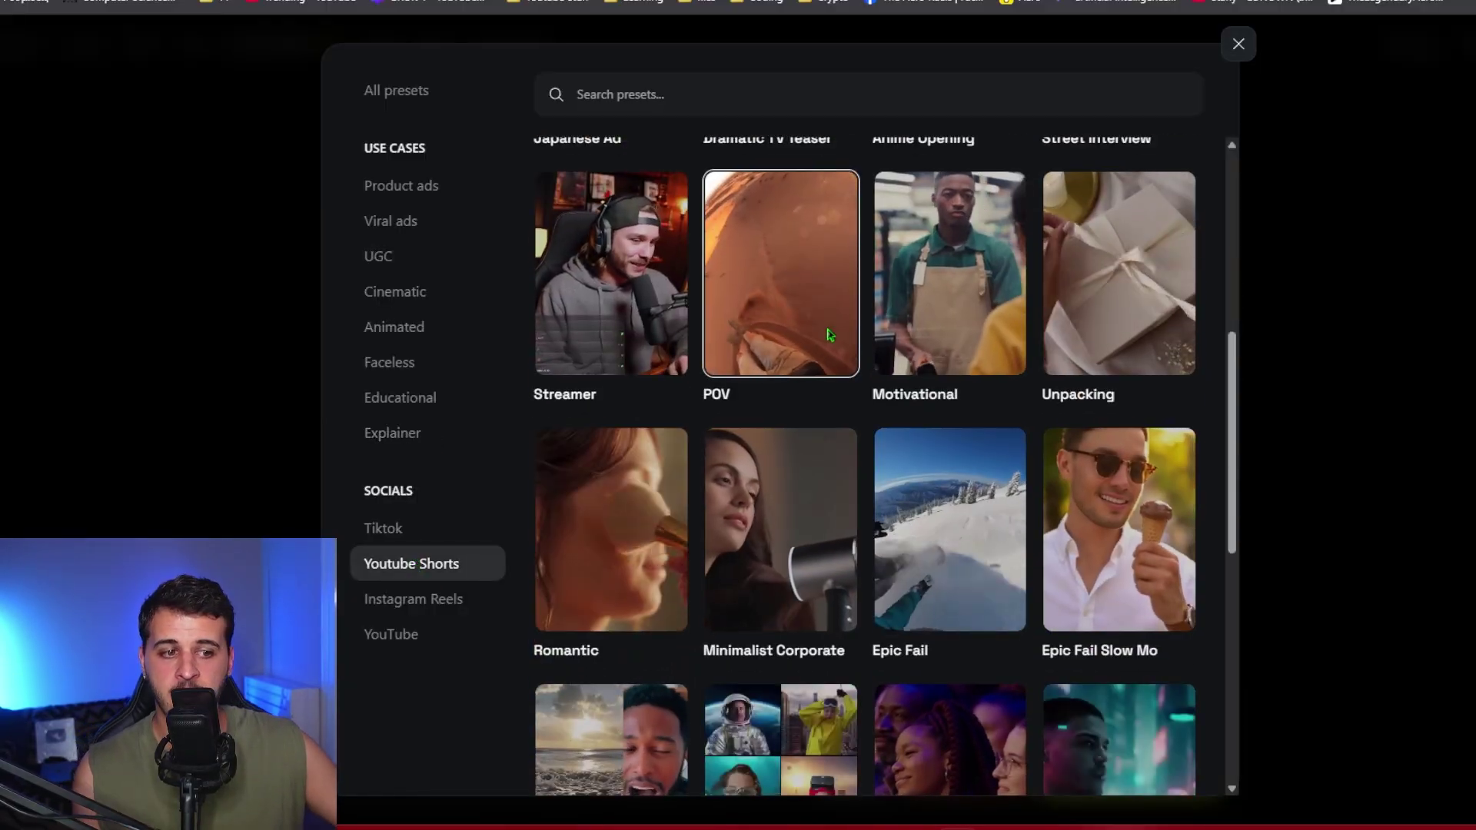
pyautogui.click(829, 335)
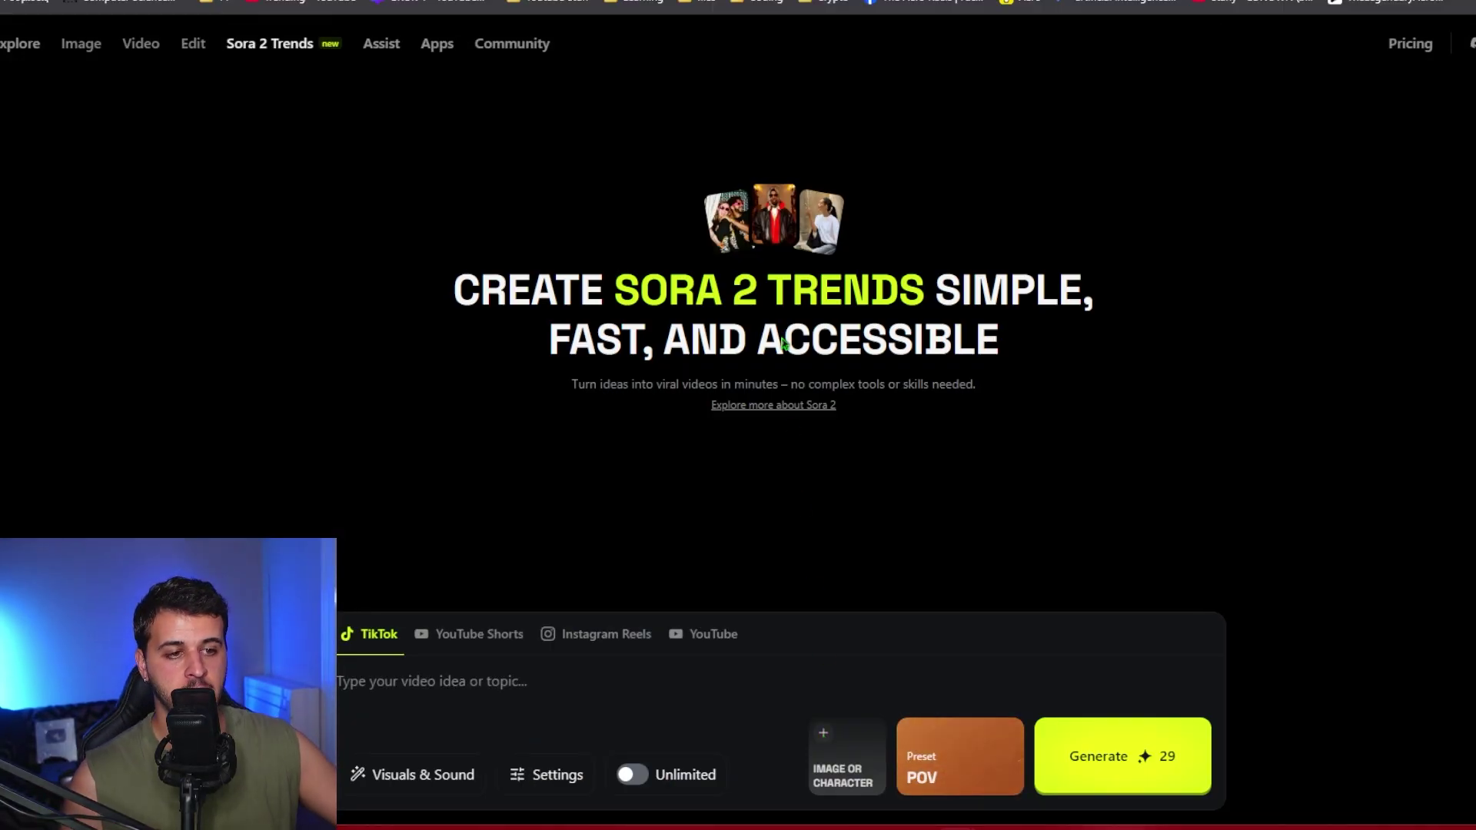
# Attach the temple image from the Downloads folder as the reference image
pyautogui.click(824, 739)
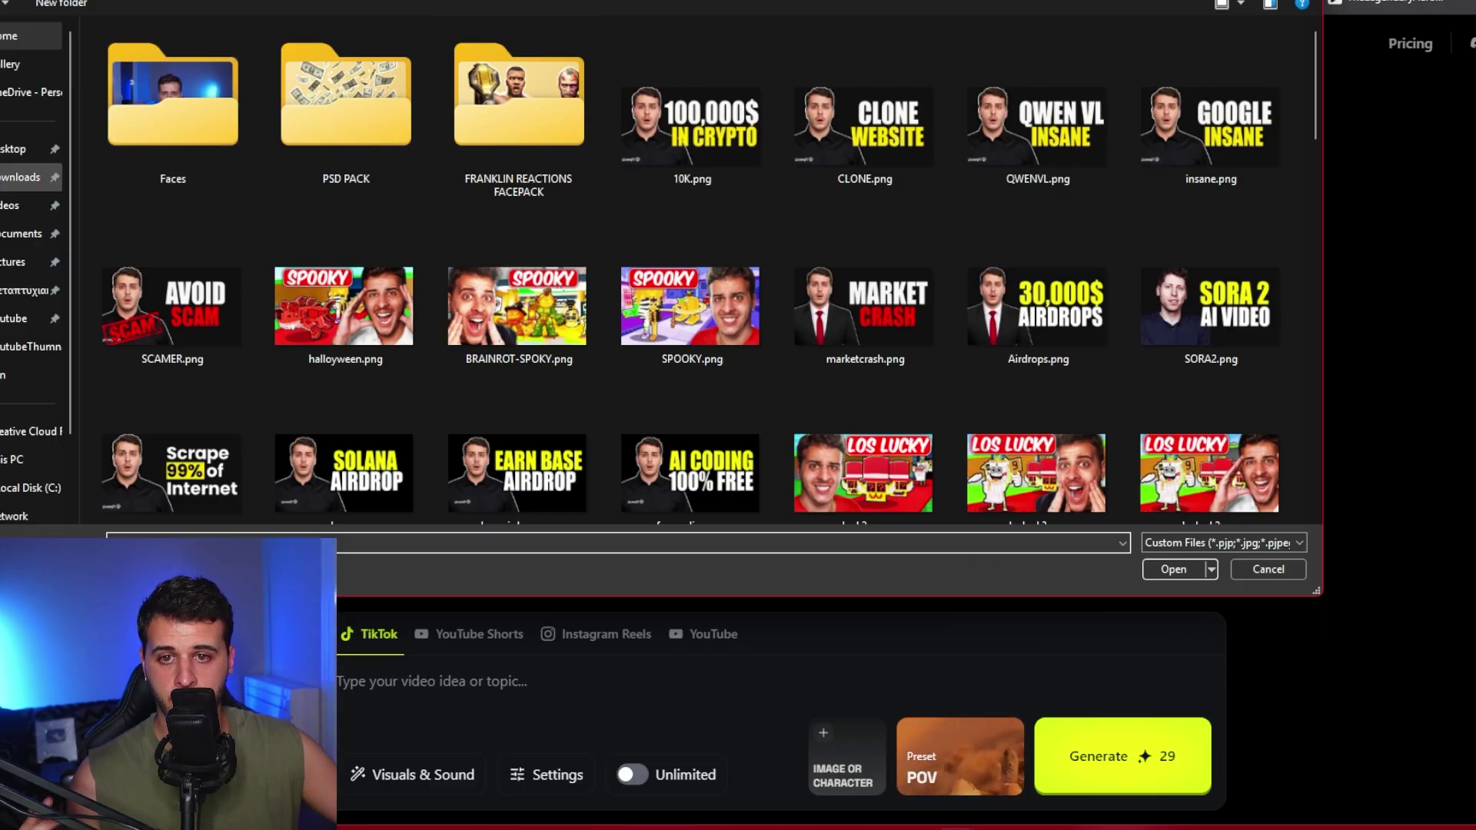
pyautogui.click(27, 176)
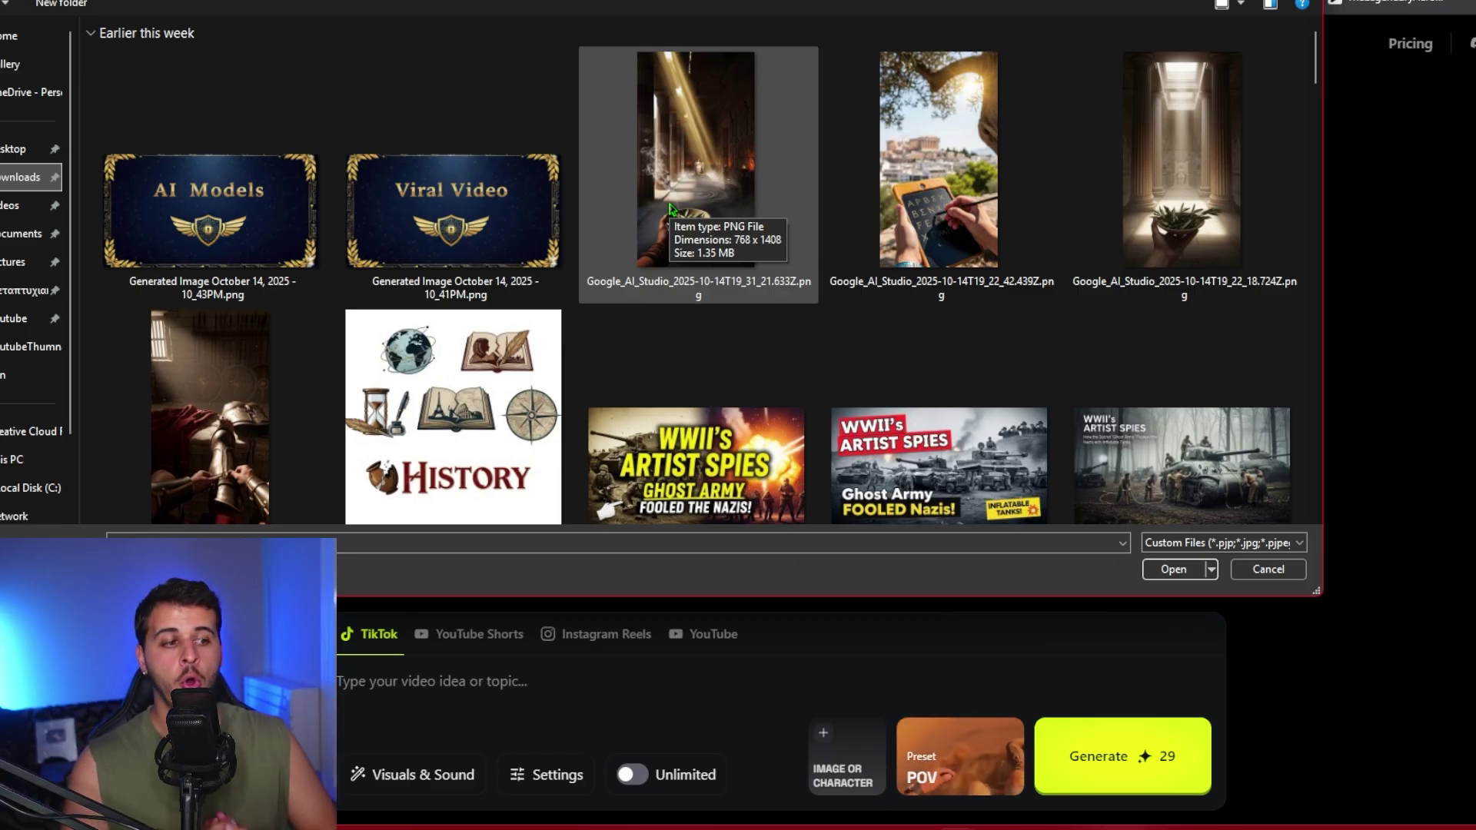
pyautogui.scroll(-9, 671, 209)
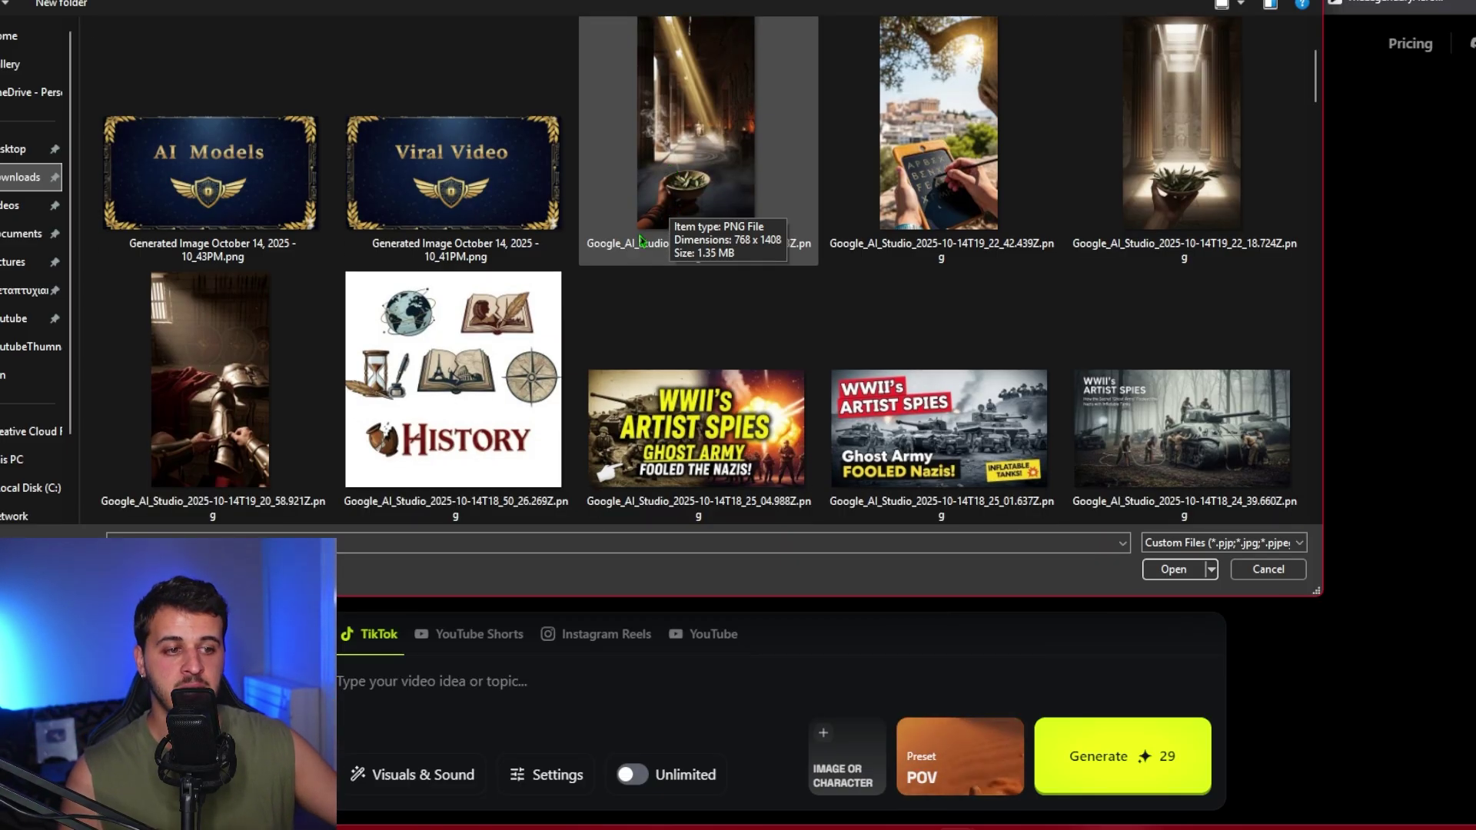
pyautogui.scroll(-5, 583, 304)
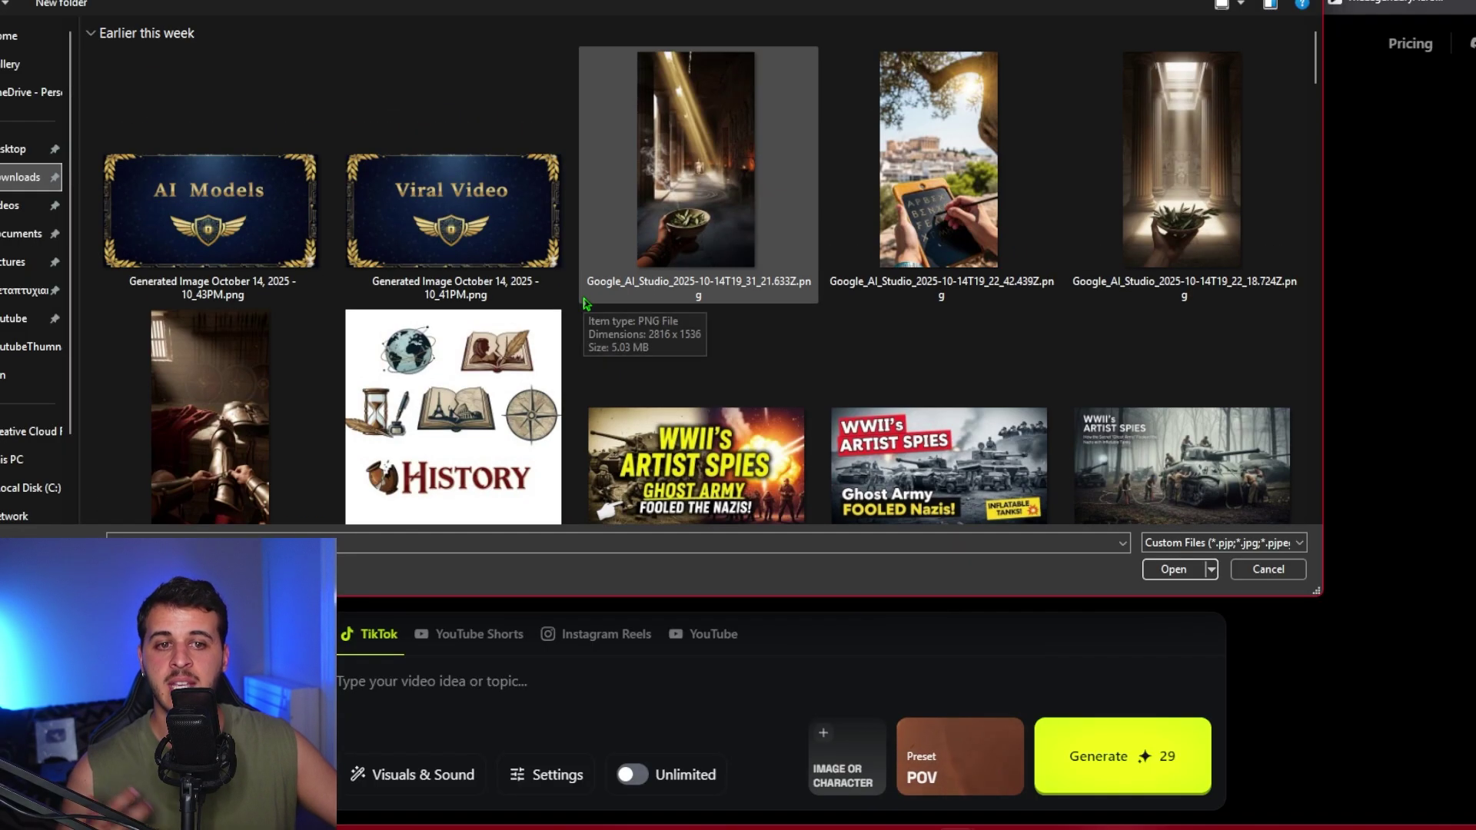
pyautogui.press('Escape')
# Review the background music and voice language options and save the visuals and sound settings
pyautogui.click(434, 761)
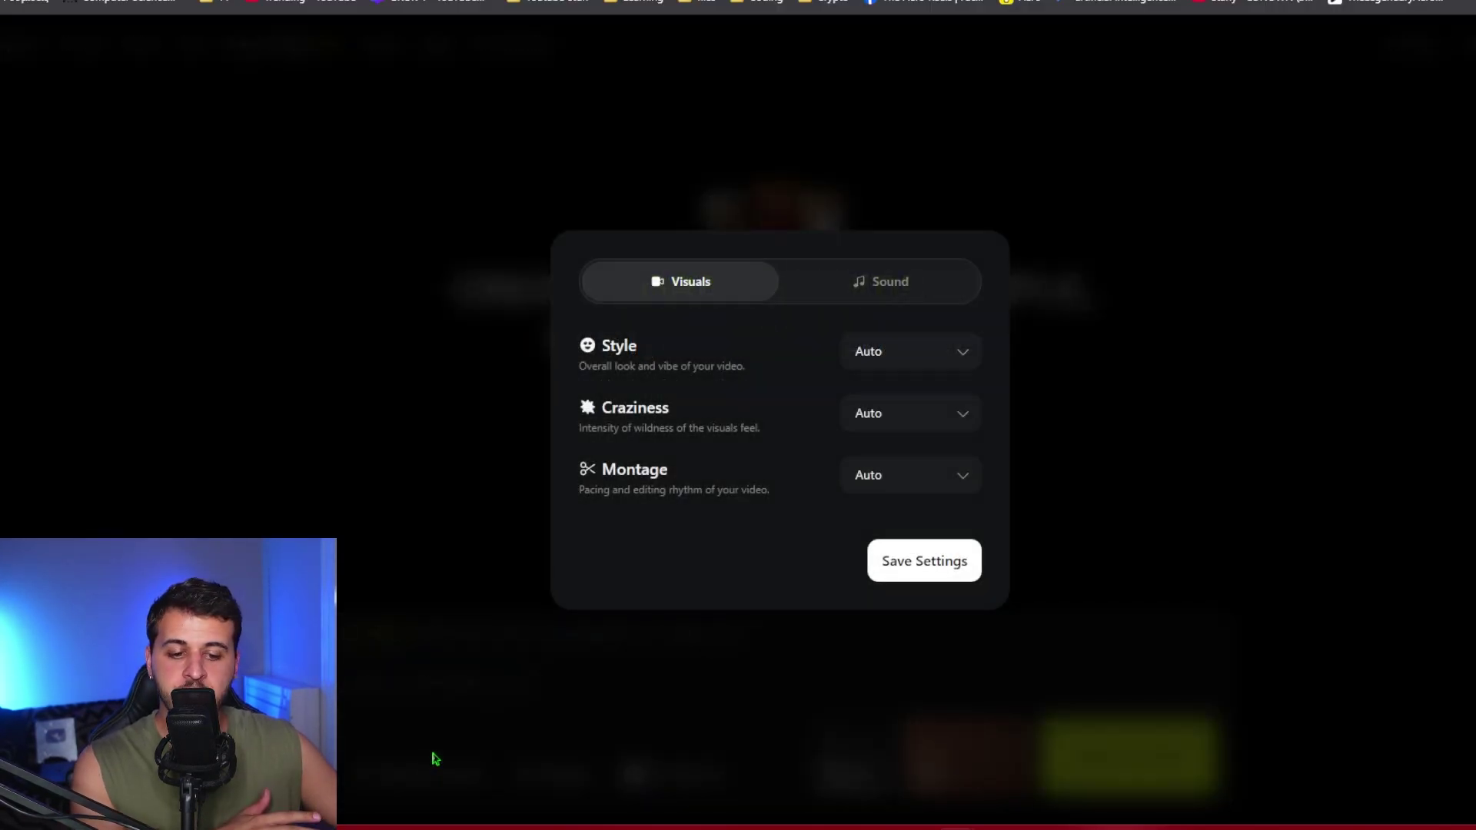
pyautogui.click(870, 286)
pyautogui.click(884, 320)
pyautogui.click(861, 382)
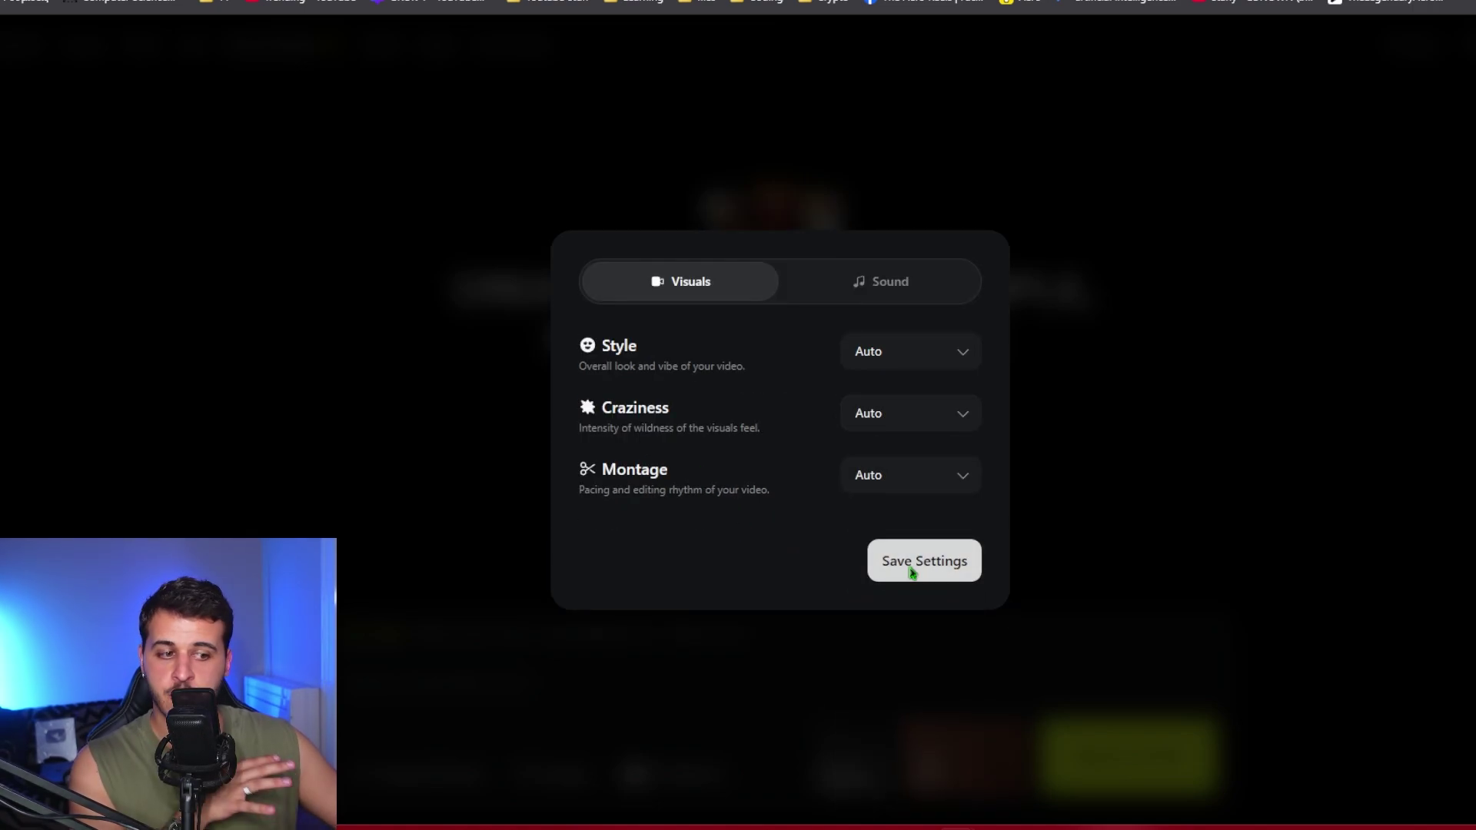
pyautogui.click(911, 573)
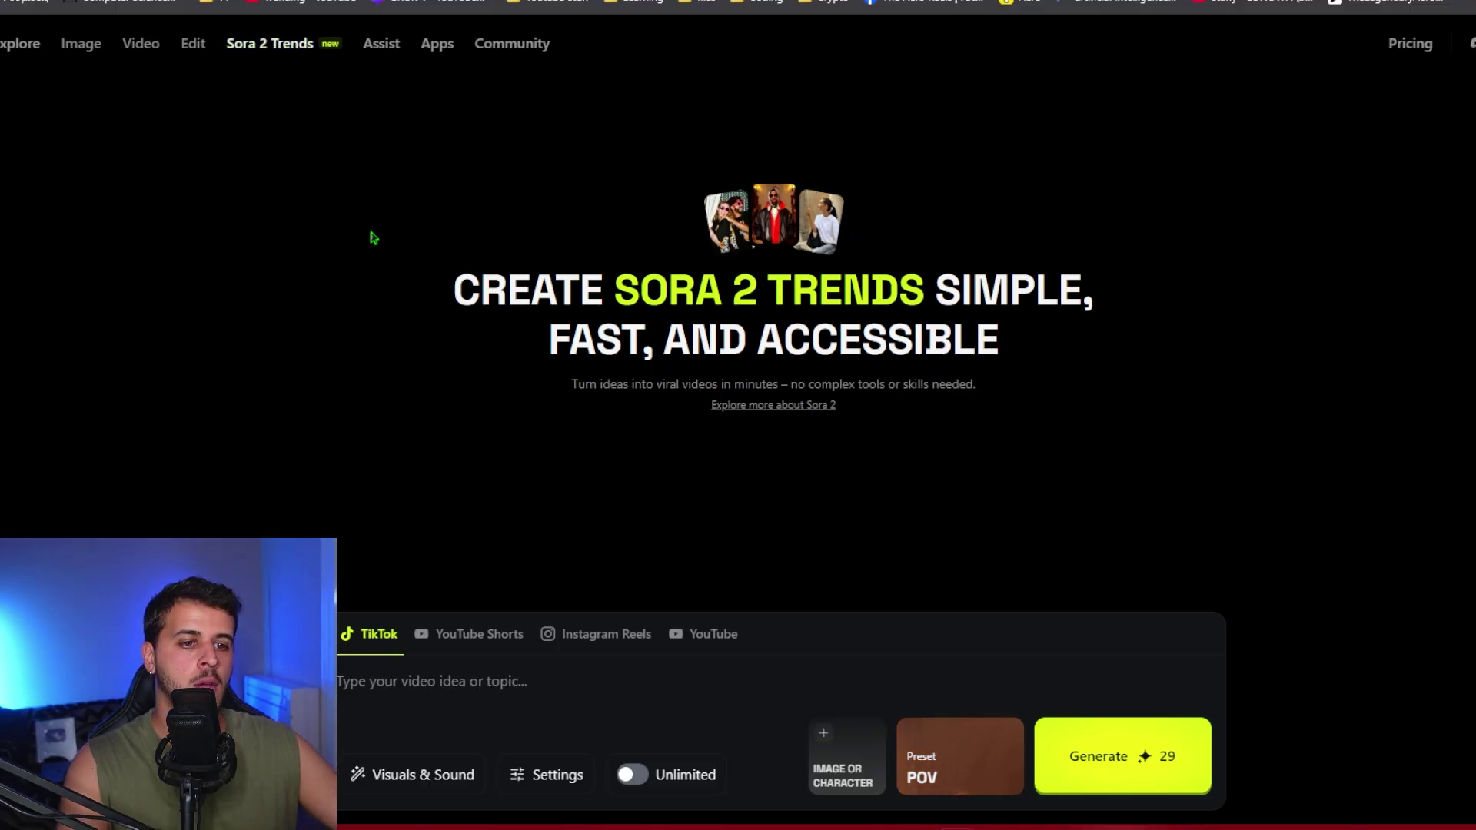
# Check the preset gallery and keep POV as the video preset
pyautogui.moveTo(372, 234); pyautogui.dragTo(1110, 379)
pyautogui.click(1096, 353)
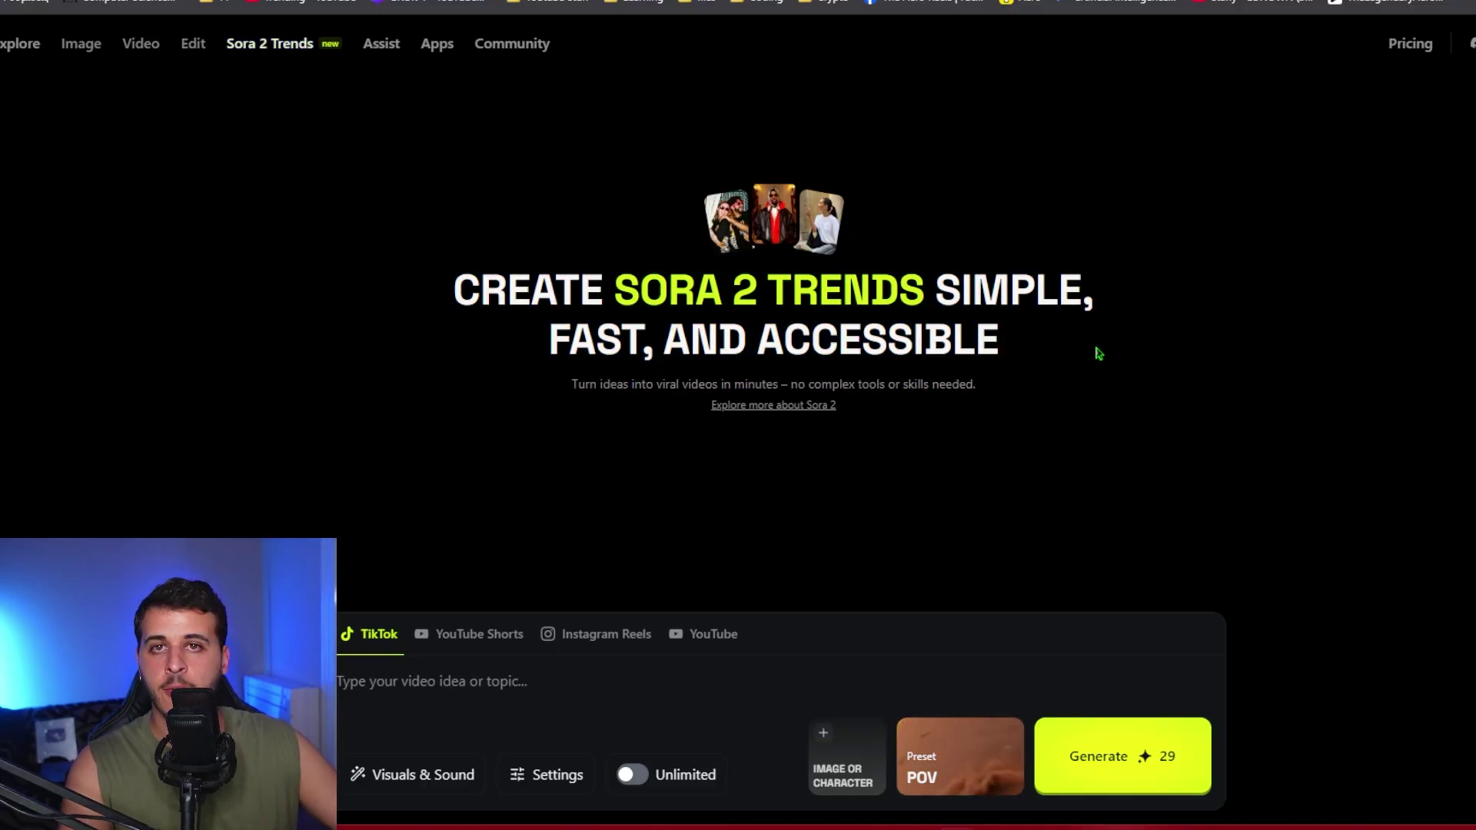
pyautogui.click(970, 765)
pyautogui.click(1372, 591)
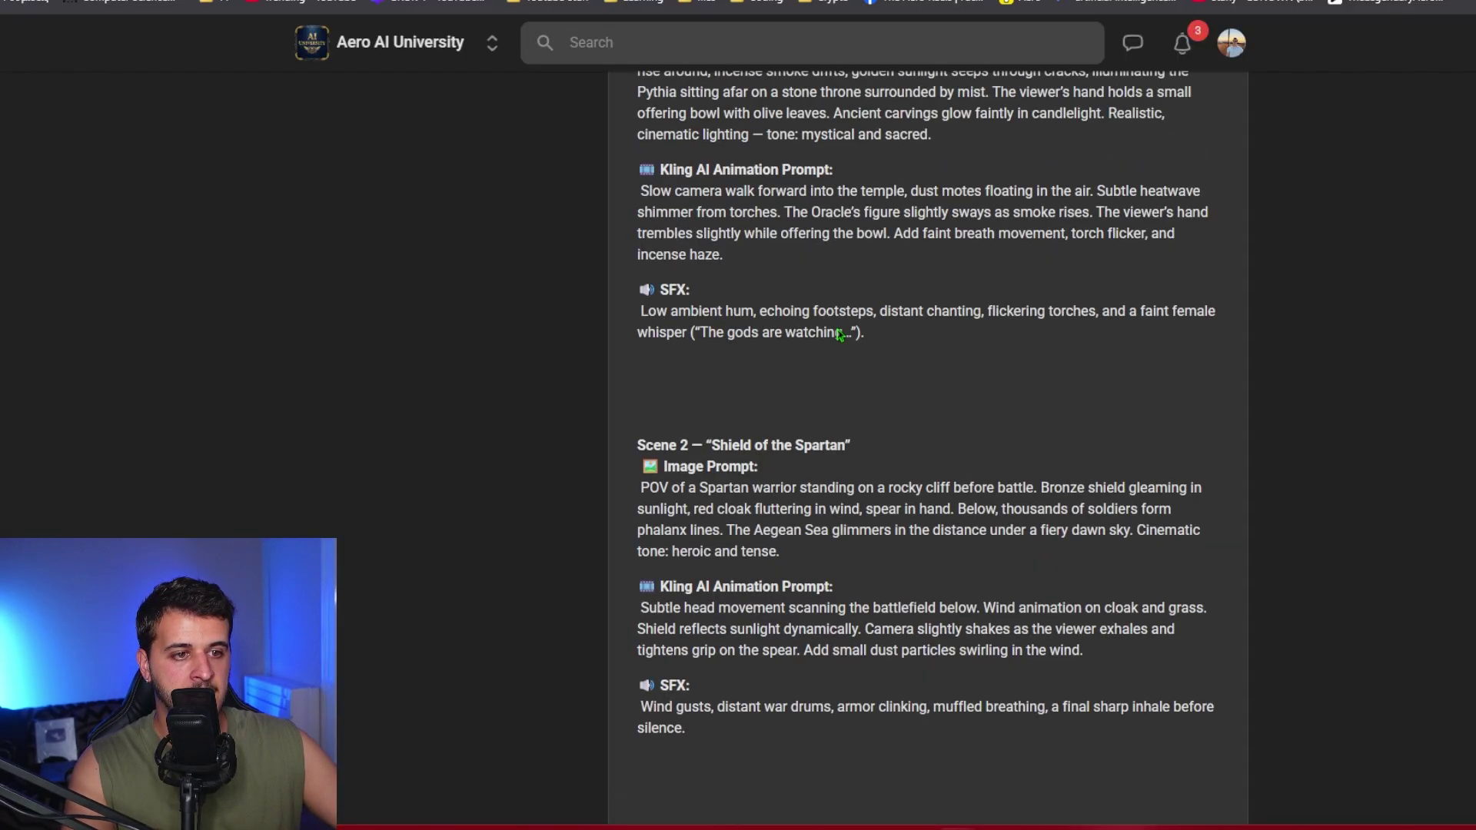
# Copy the Kling AI animation prompt from the course post into the video prompt box
pyautogui.scroll(5, 758, 379)
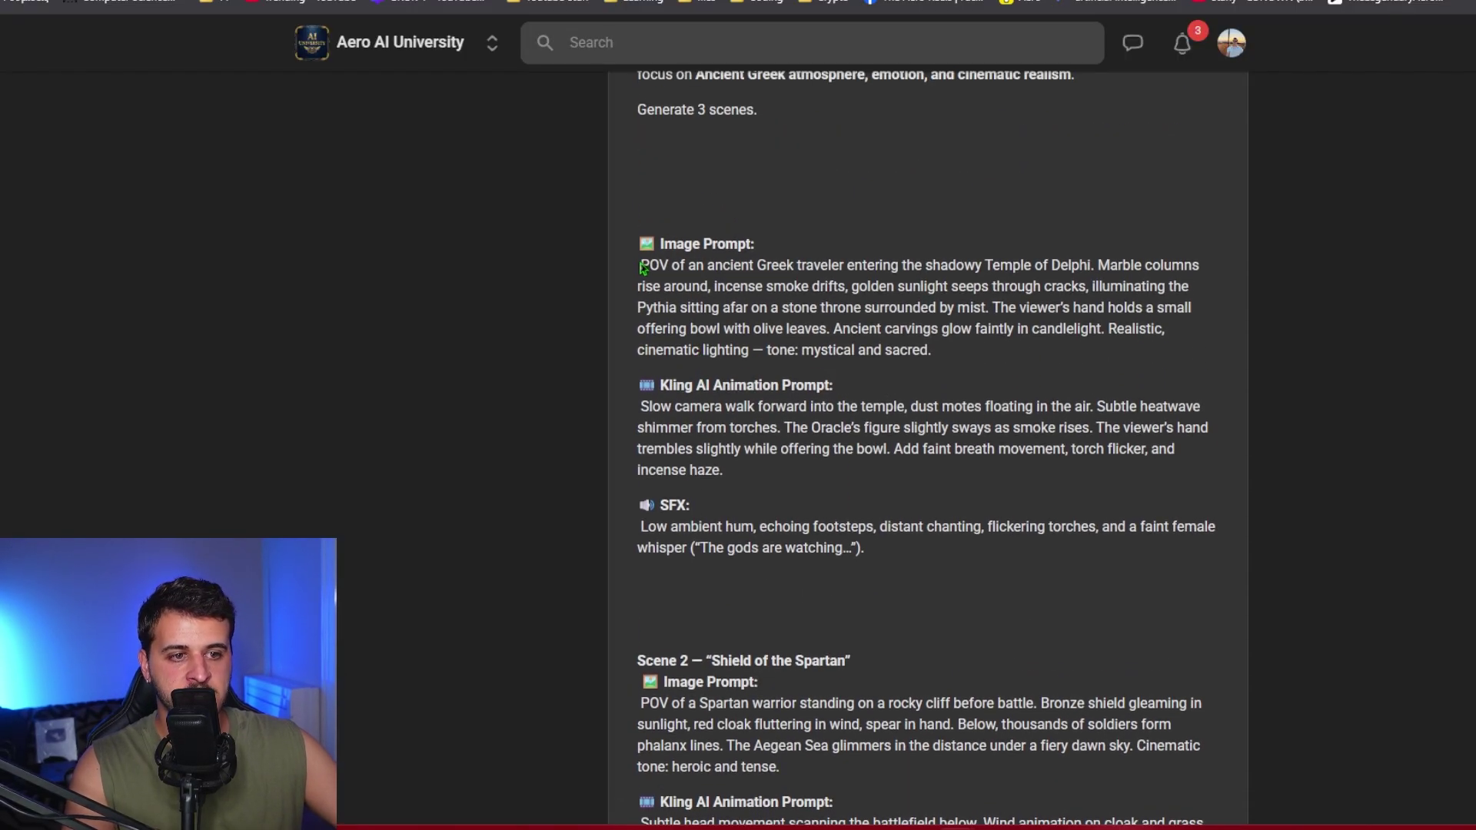
pyautogui.moveTo(641, 267); pyautogui.dragTo(978, 373)
pyautogui.moveTo(639, 407); pyautogui.dragTo(806, 477)
pyautogui.hotkey('ctrl', 'c')
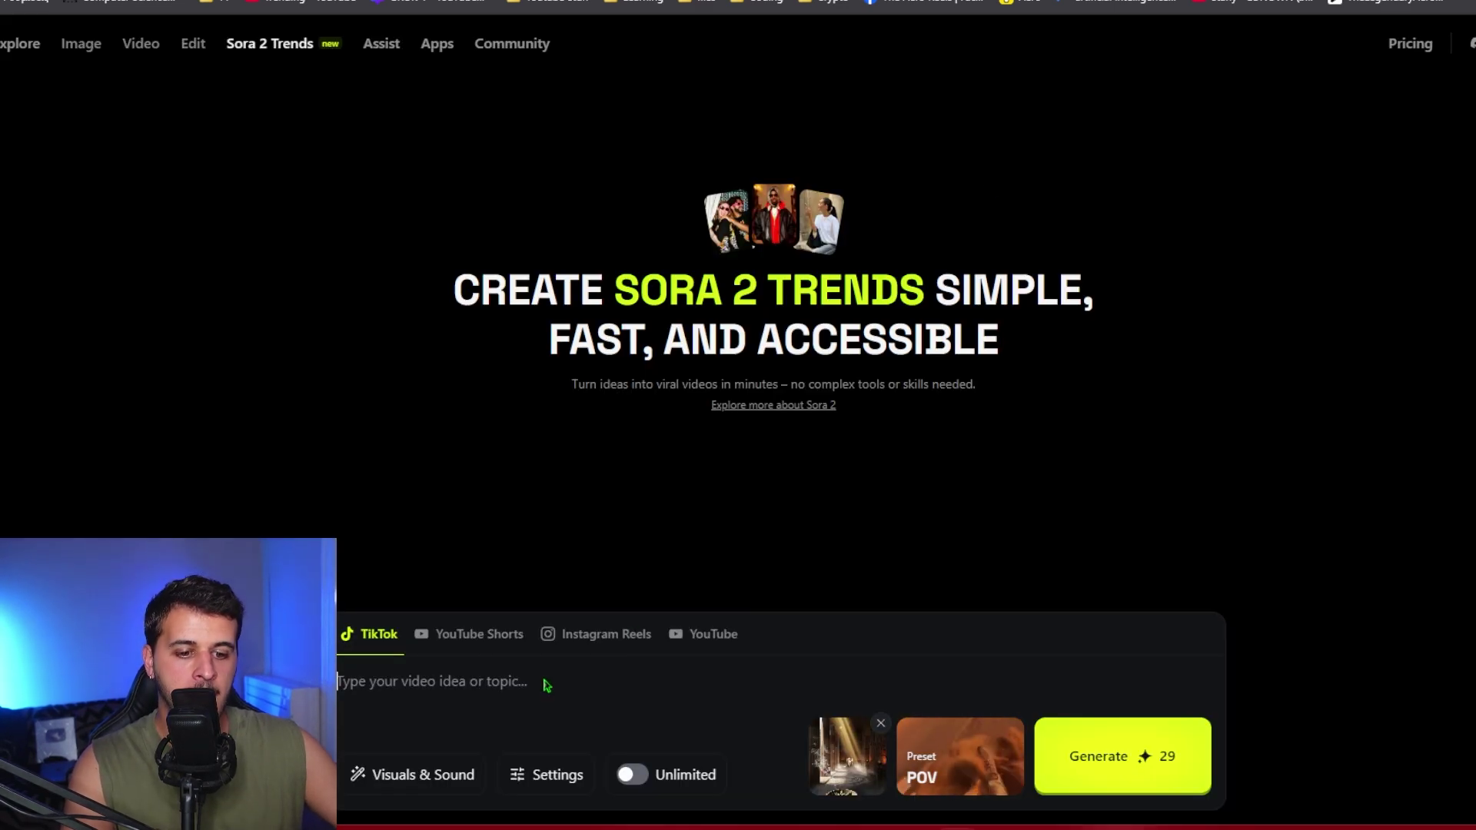
pyautogui.click(544, 682)
pyautogui.hotkey('ctrl', 'v')
# Set Max mode and 8-second duration, keep the POV preset, and generate the temple video
pyautogui.click(553, 775)
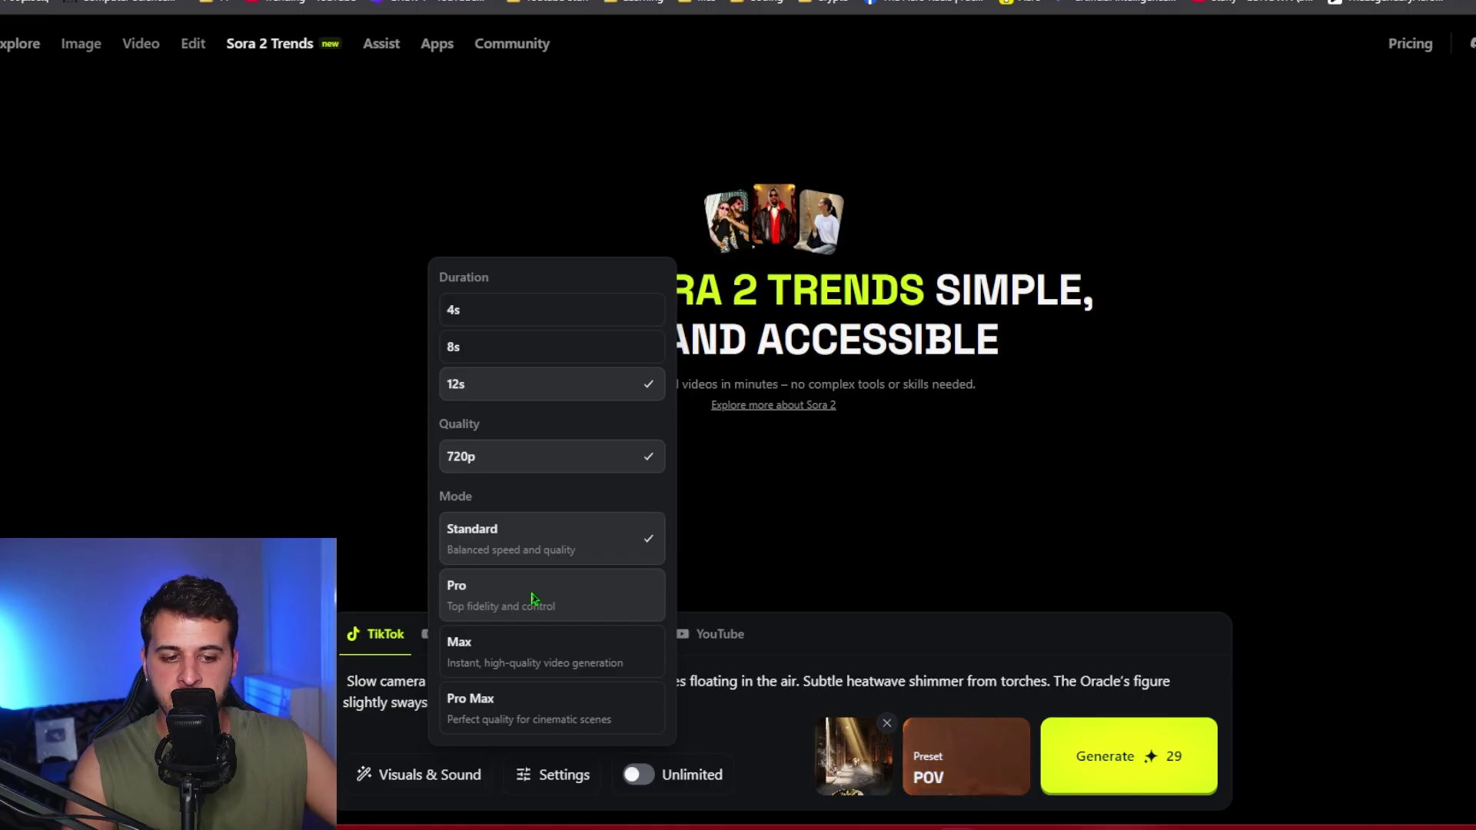
pyautogui.click(455, 652)
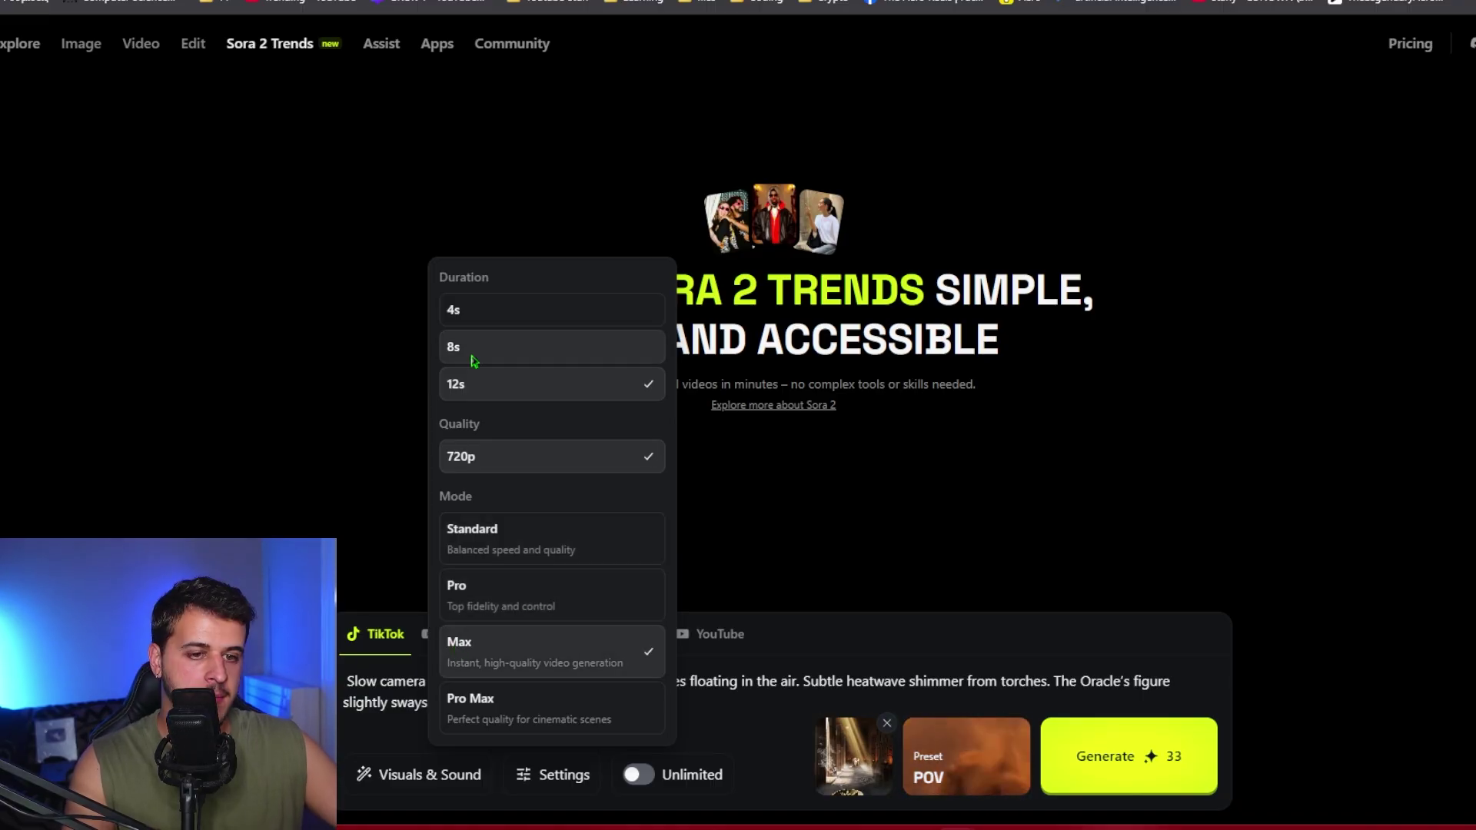
pyautogui.click(461, 350)
pyautogui.click(970, 657)
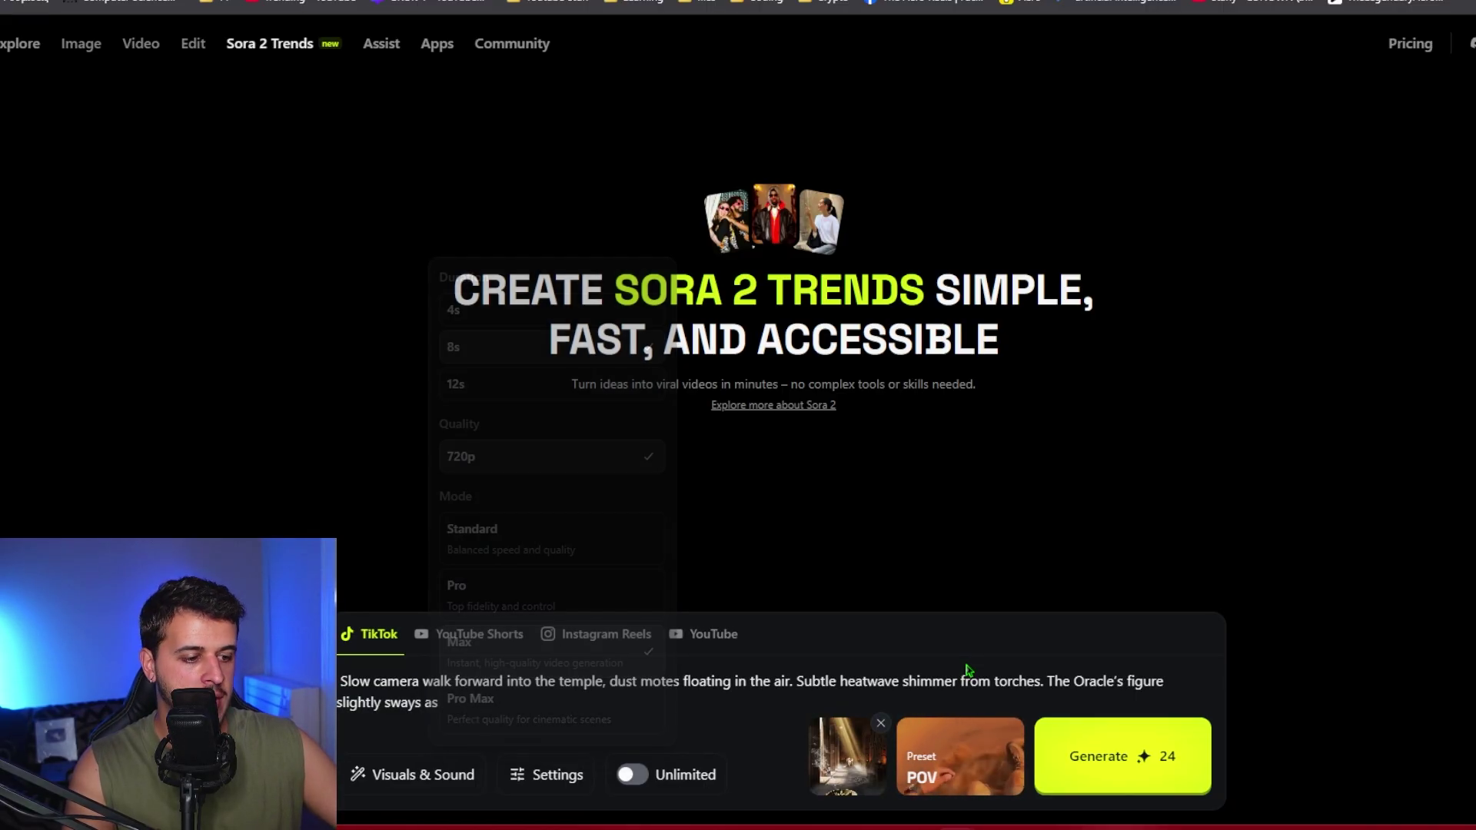
pyautogui.click(971, 756)
pyautogui.click(778, 659)
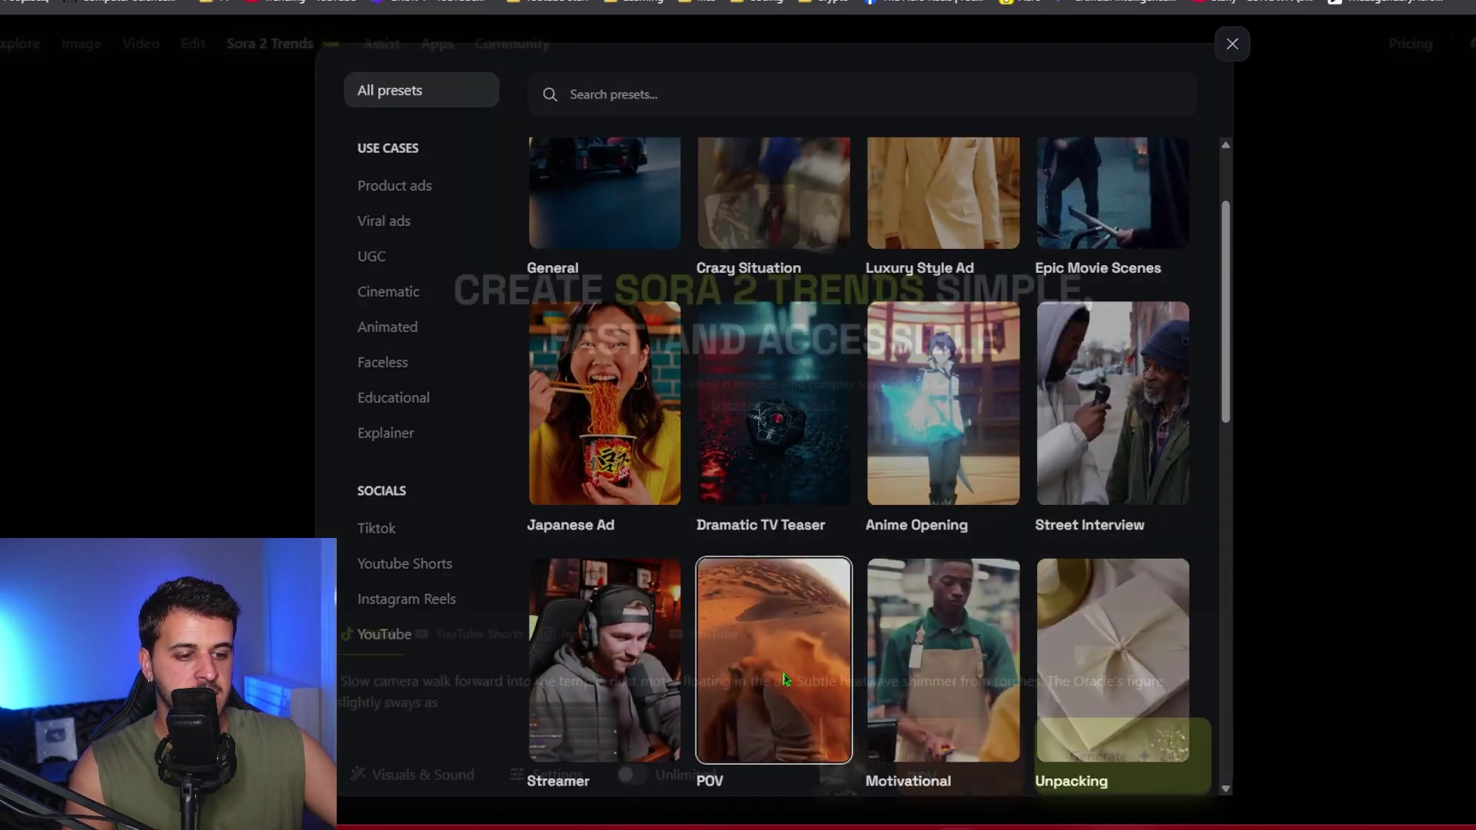
pyautogui.click(1105, 758)
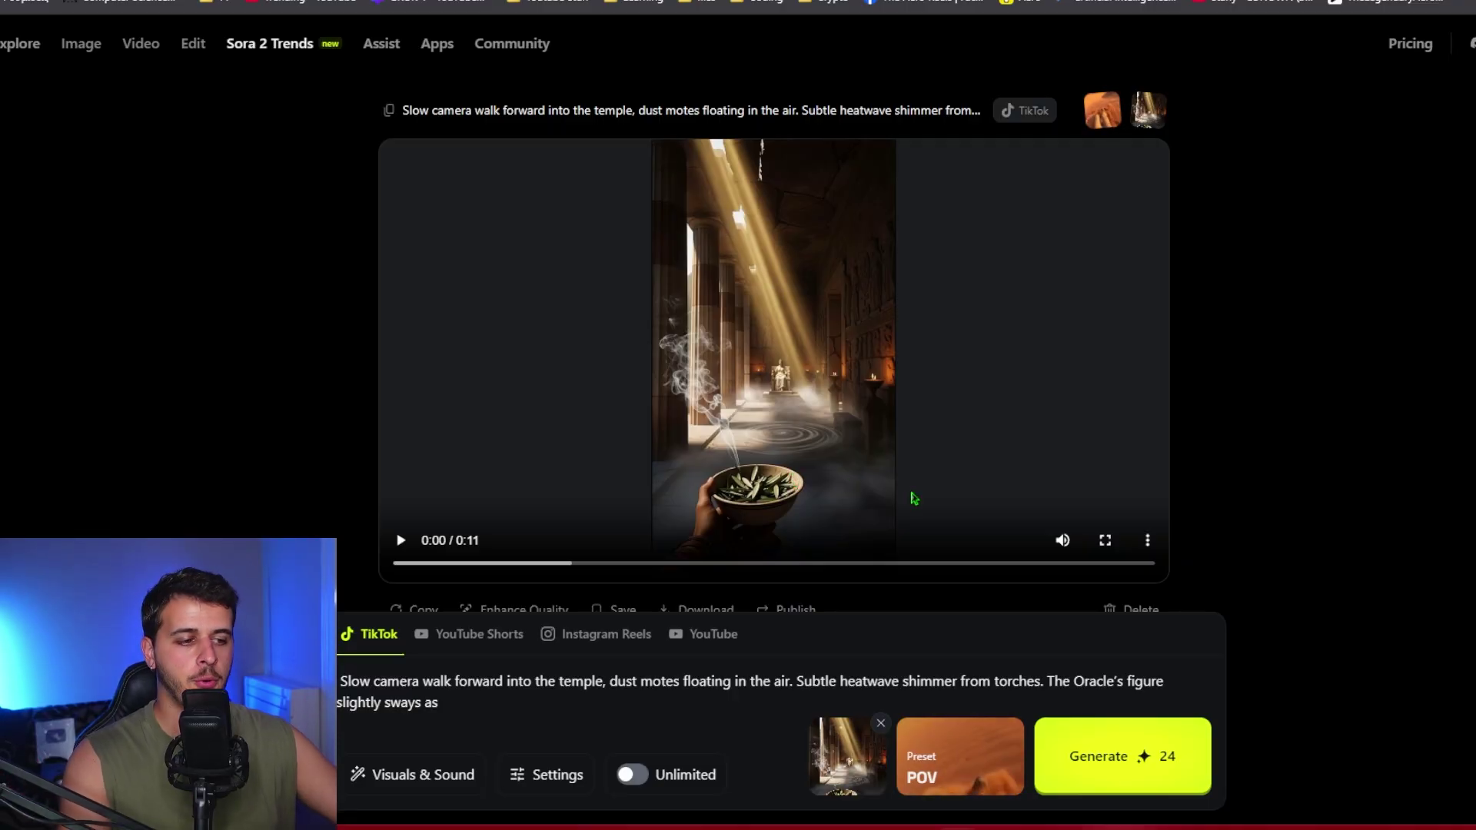
# Watch the temple video full screen, then play the Spartan warrior clip full screen
pyautogui.click(1105, 540)
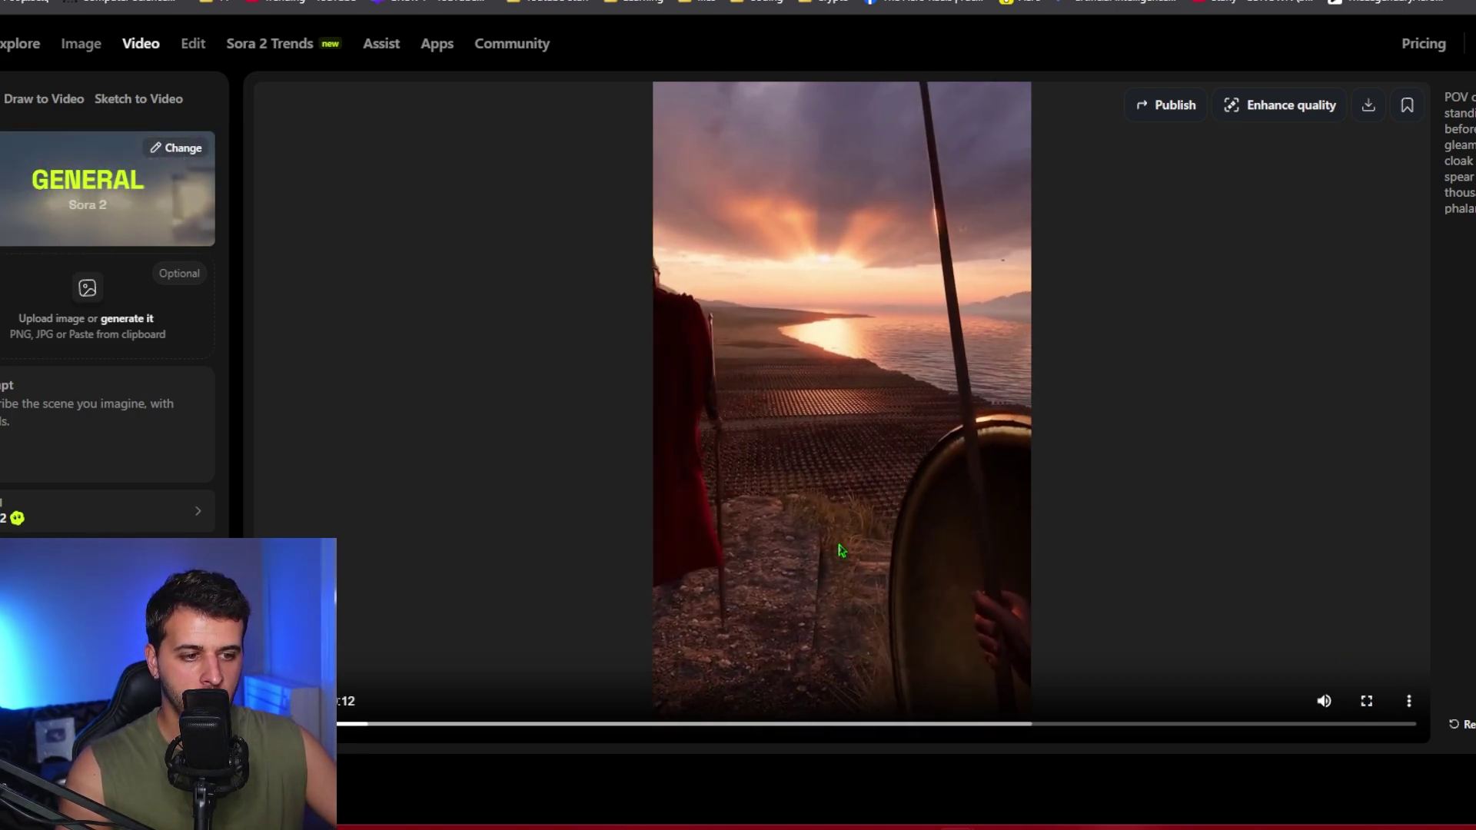
pyautogui.click(1366, 702)
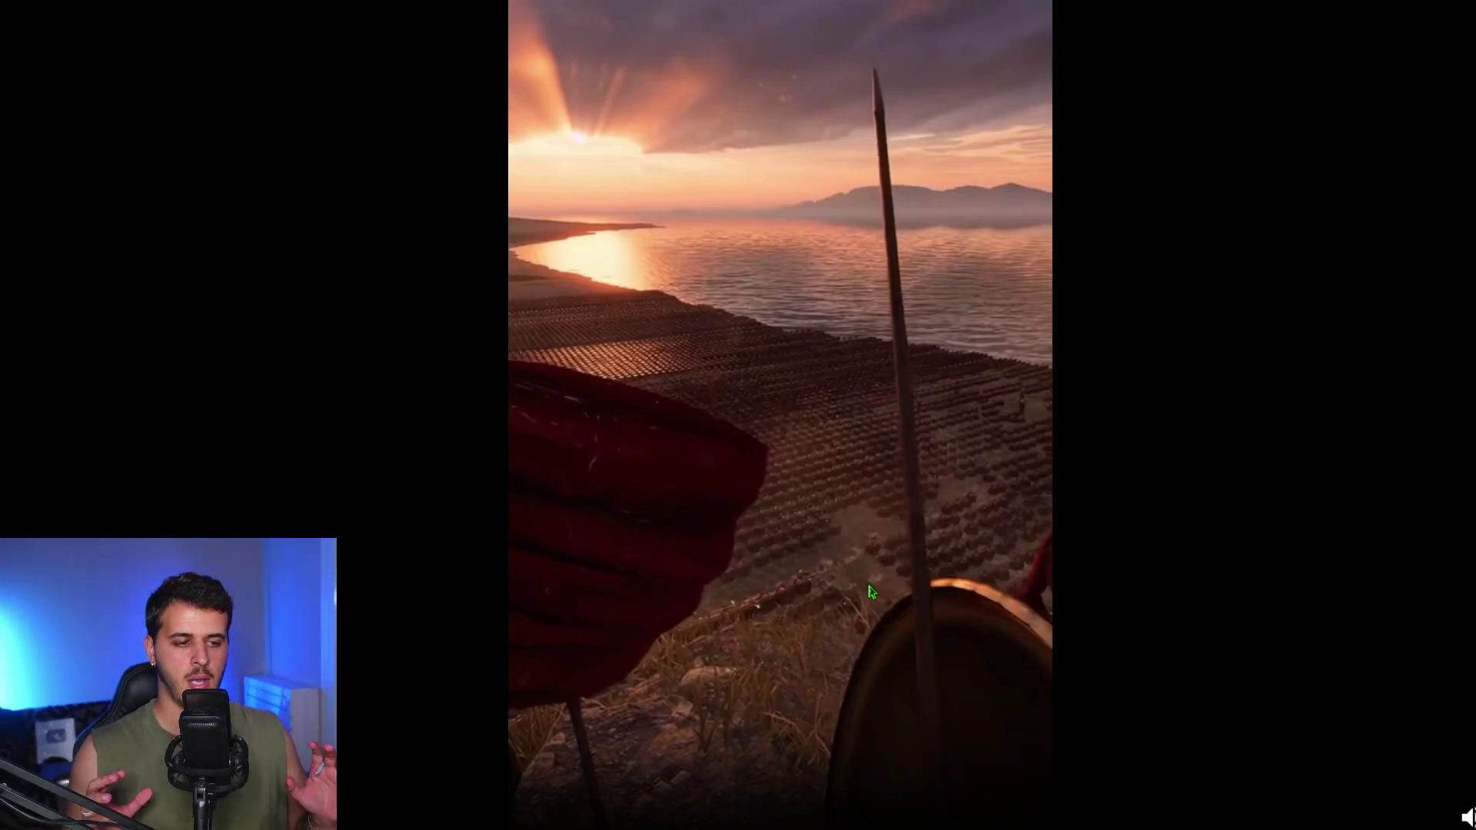
# Exit full-screen playback, return to Sora 2 Trends, and target YouTube instead of TikTok
pyautogui.press('Escape')
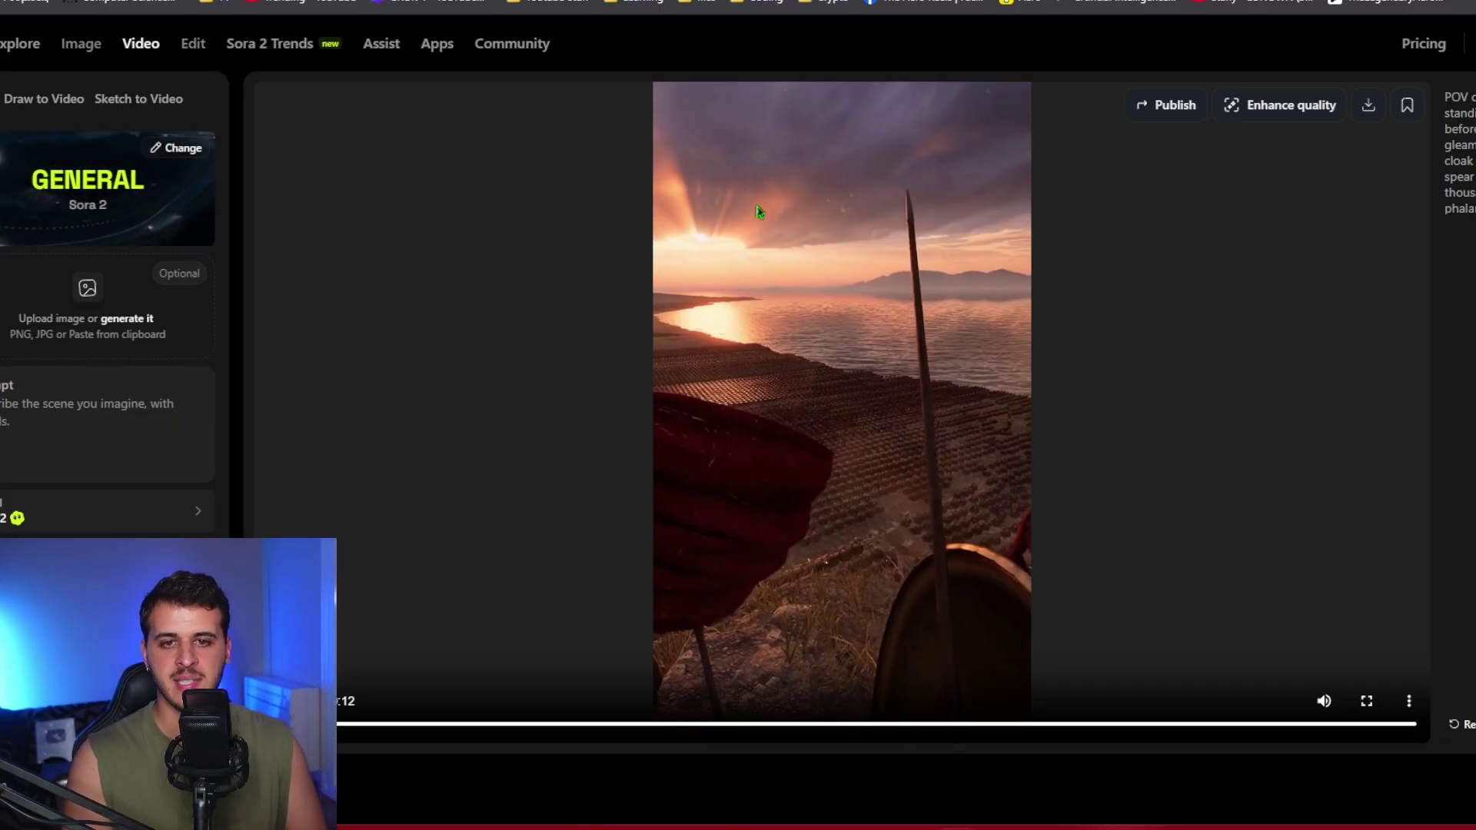
pyautogui.click(256, 44)
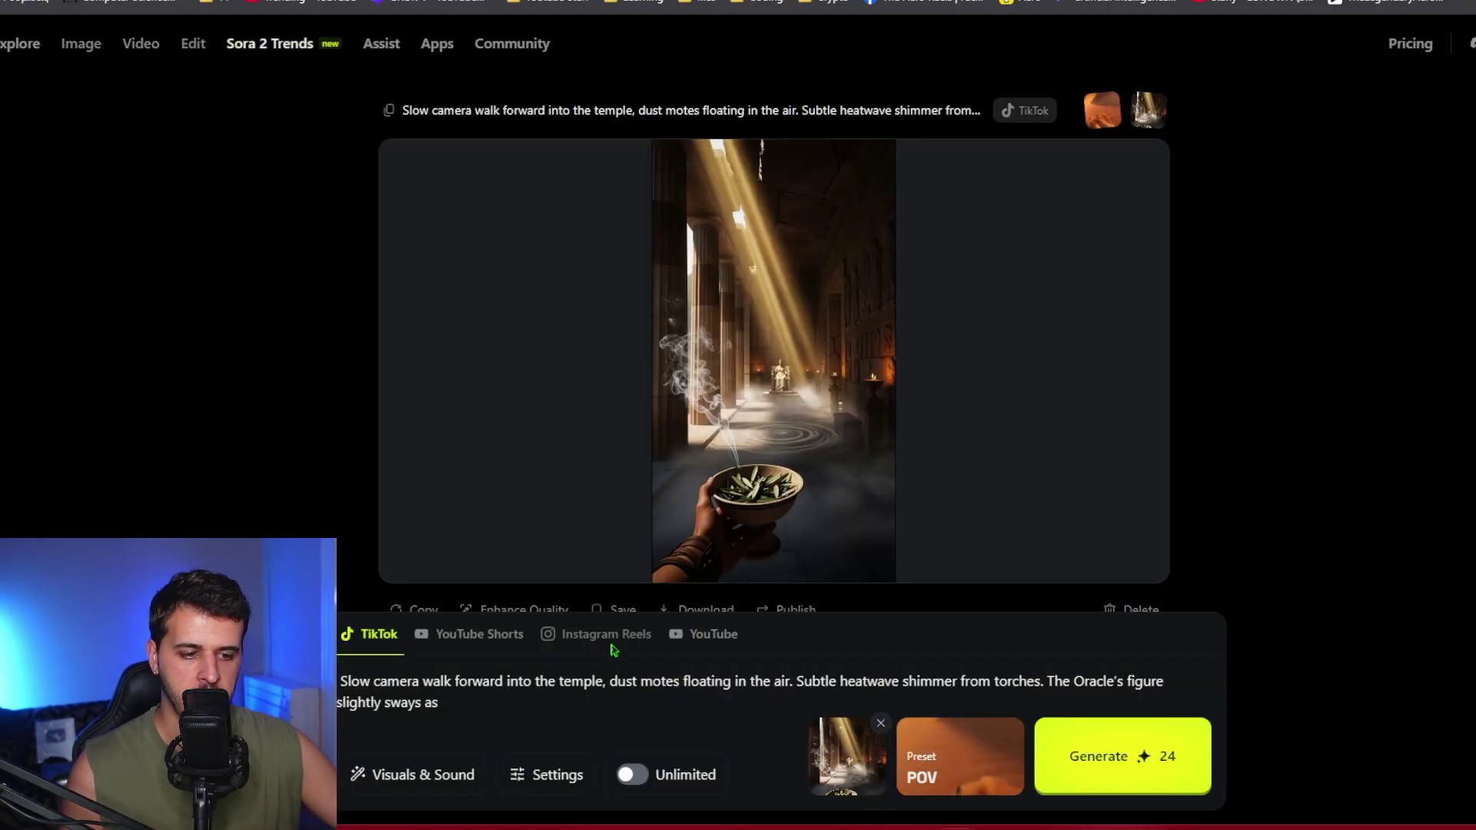
pyautogui.click(706, 634)
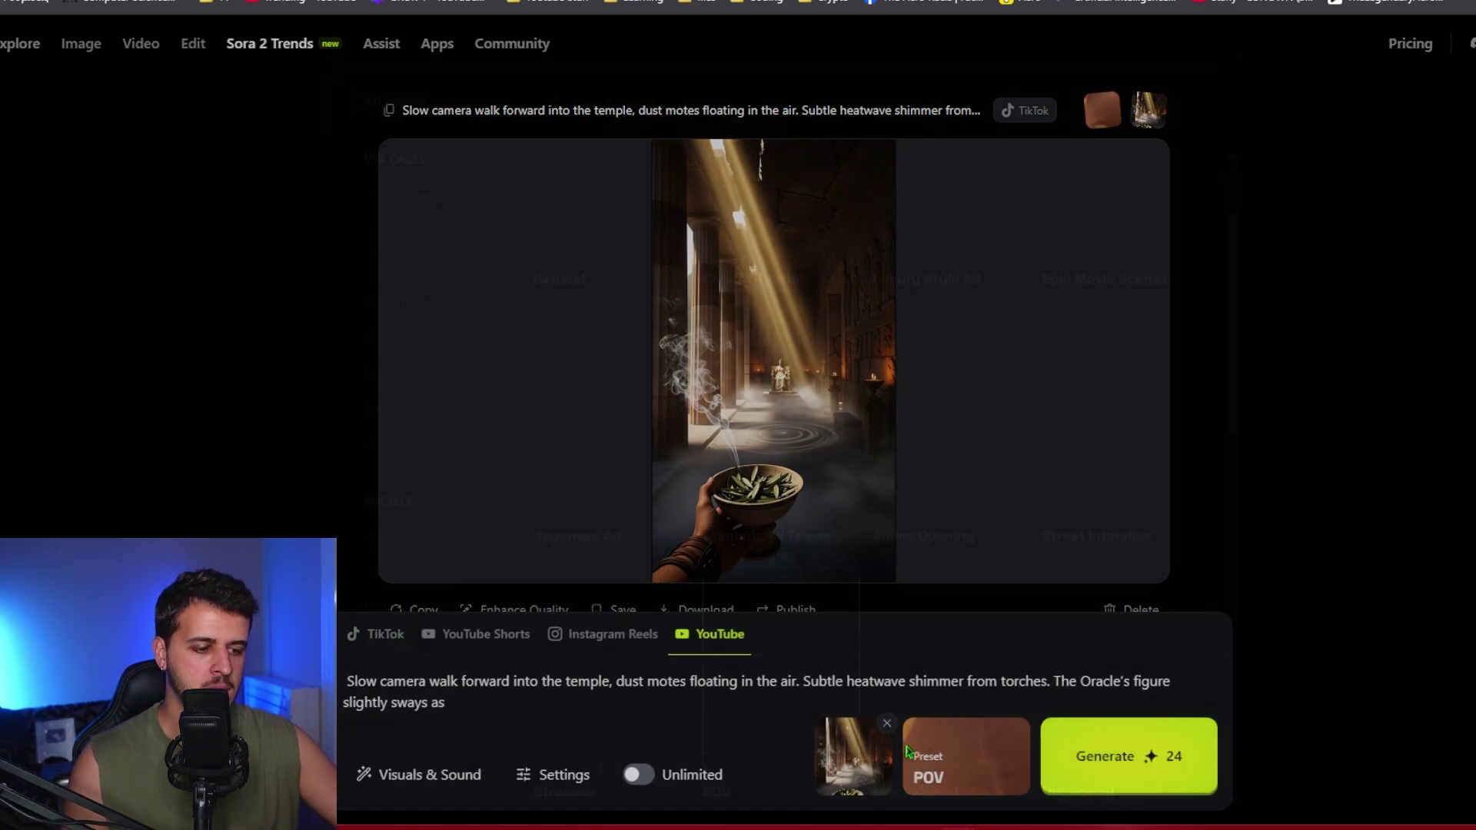
# Look through the Product ads and Viral ads presets, then close the preset gallery
pyautogui.click(953, 761)
pyautogui.scroll(-10, 711, 405)
pyautogui.scroll(-3, 711, 405)
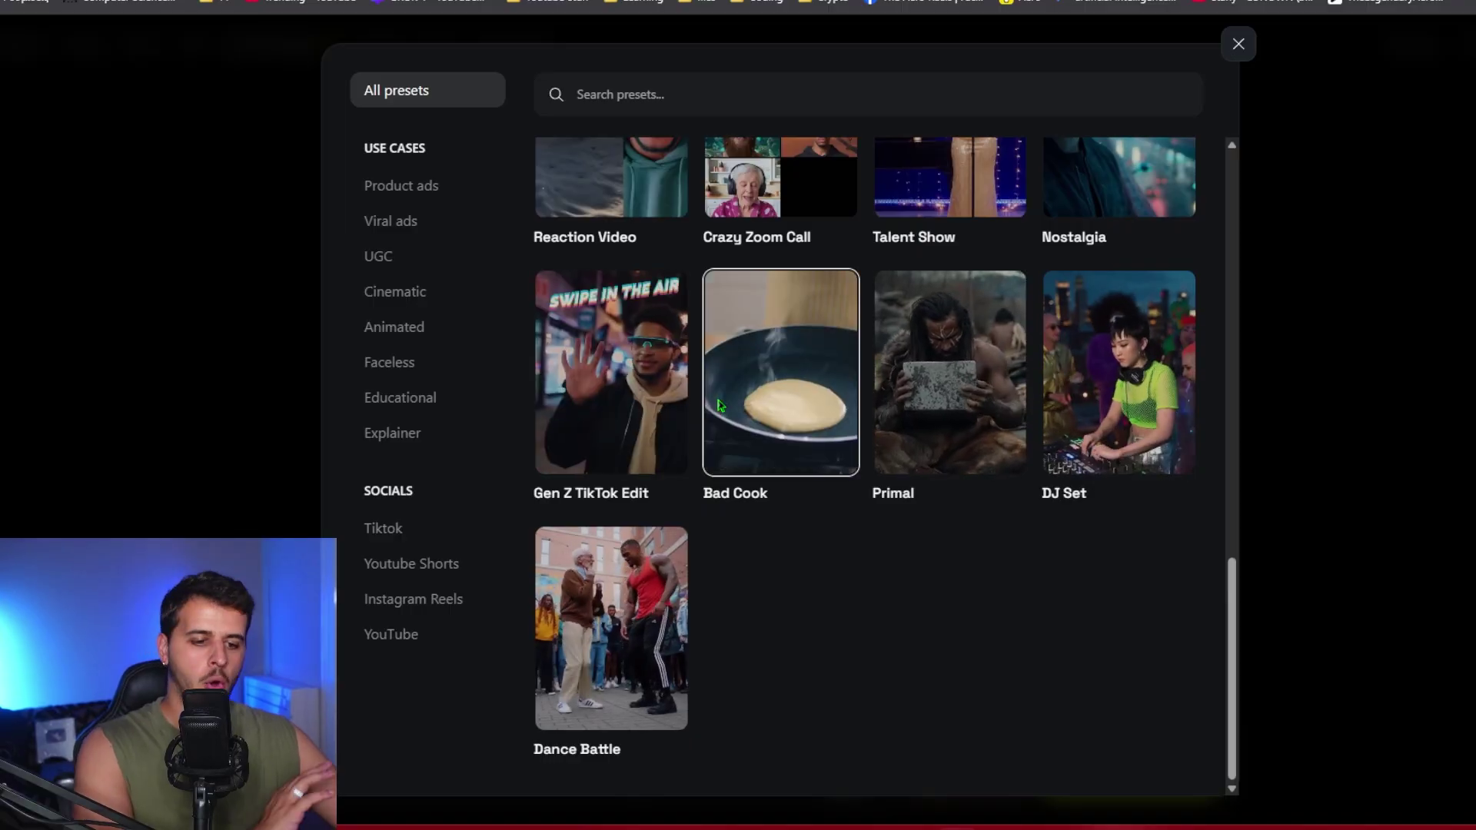
pyautogui.scroll(15, 893, 482)
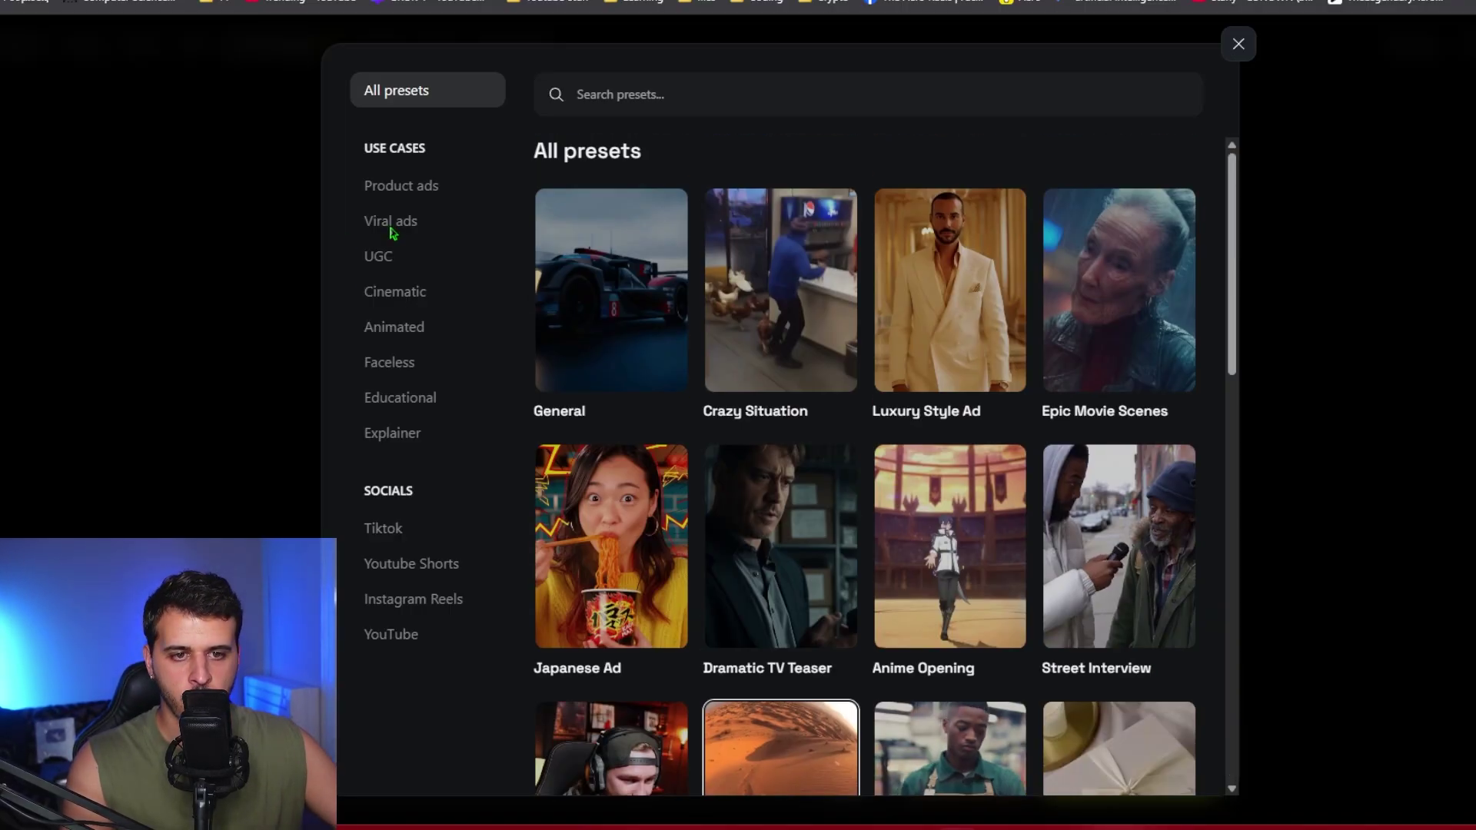
pyautogui.click(399, 191)
pyautogui.click(406, 219)
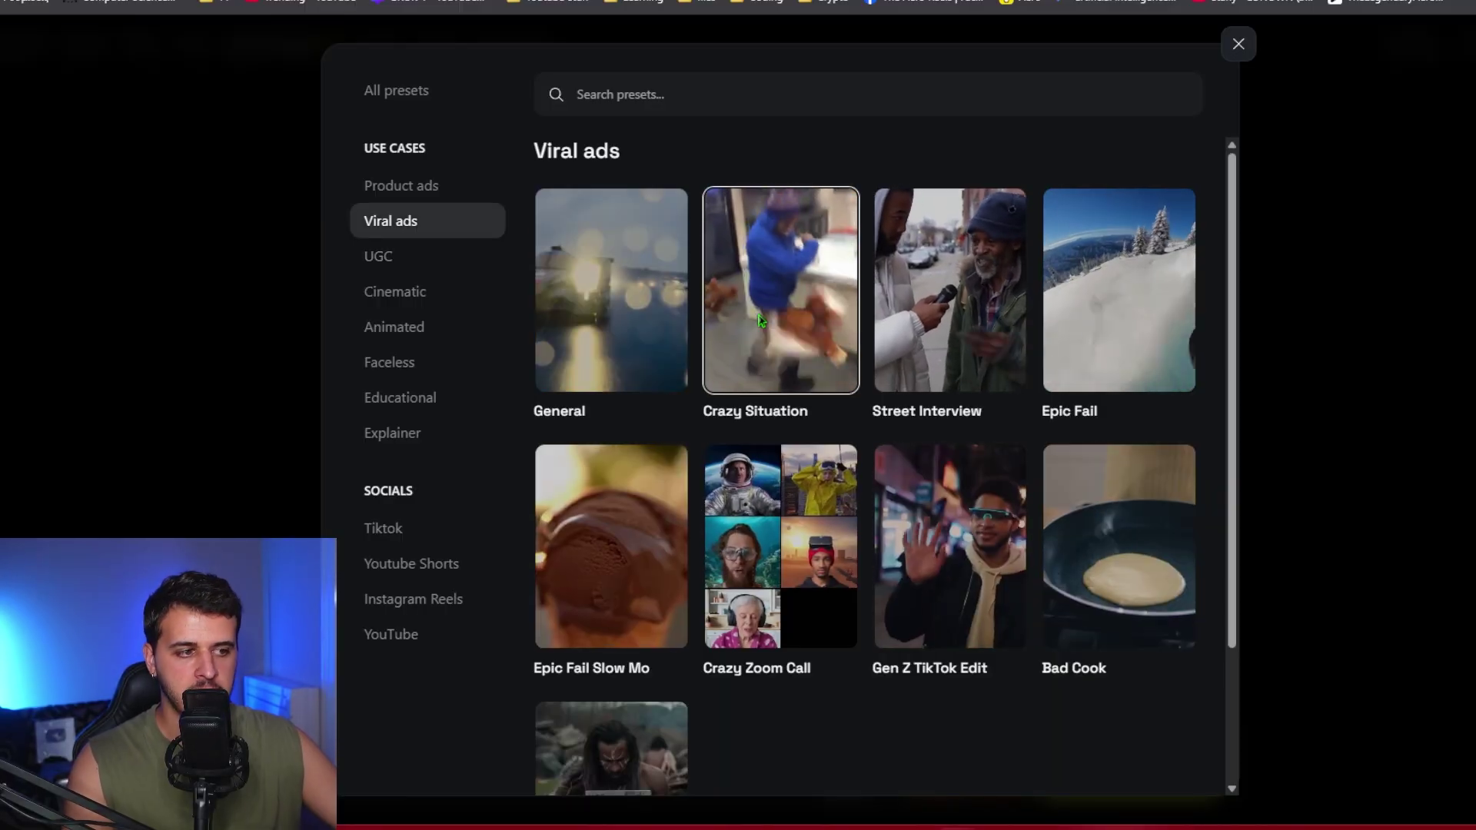
pyautogui.scroll(-3, 874, 661)
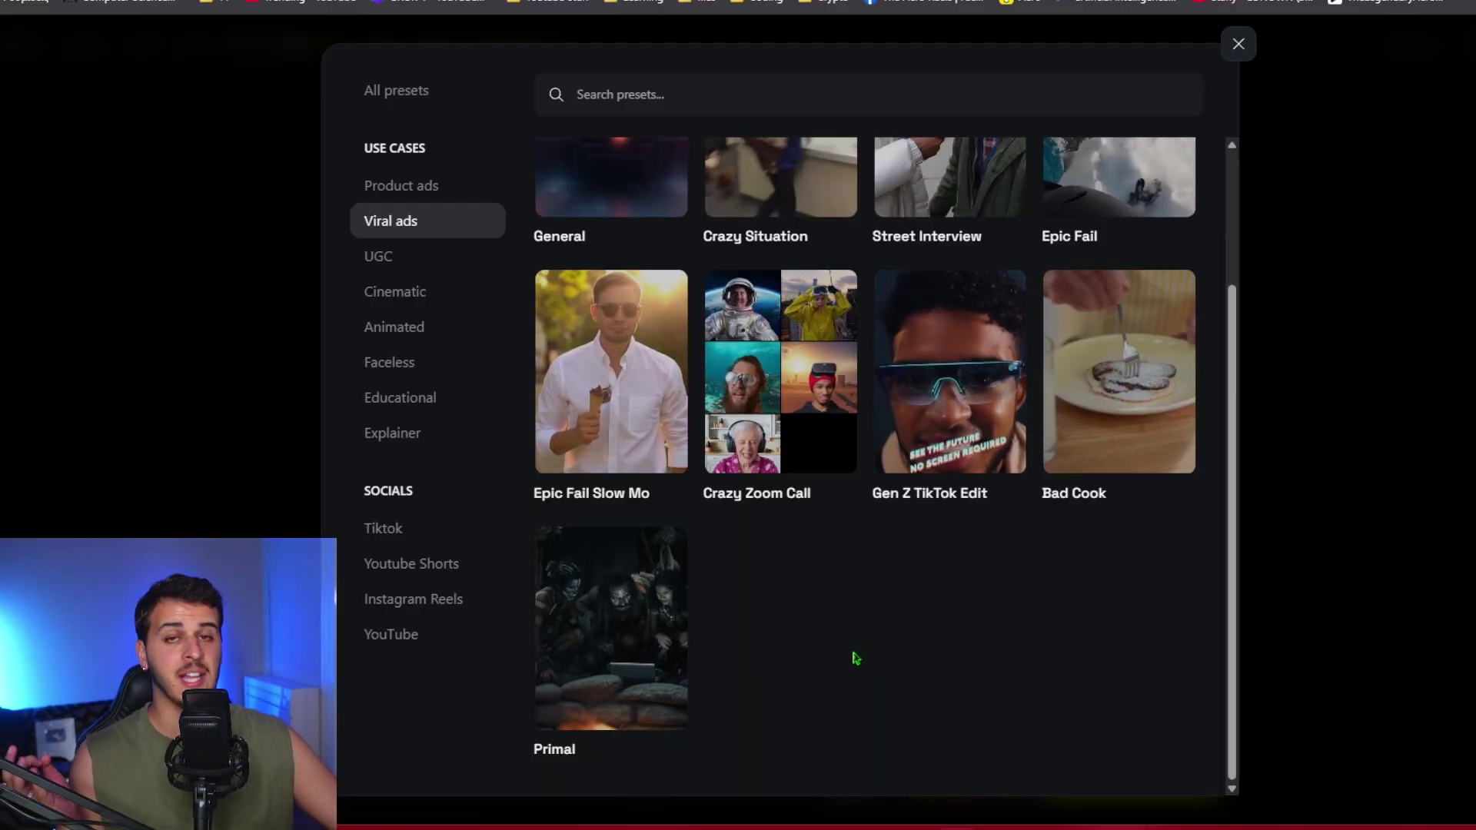
pyautogui.click(1243, 50)
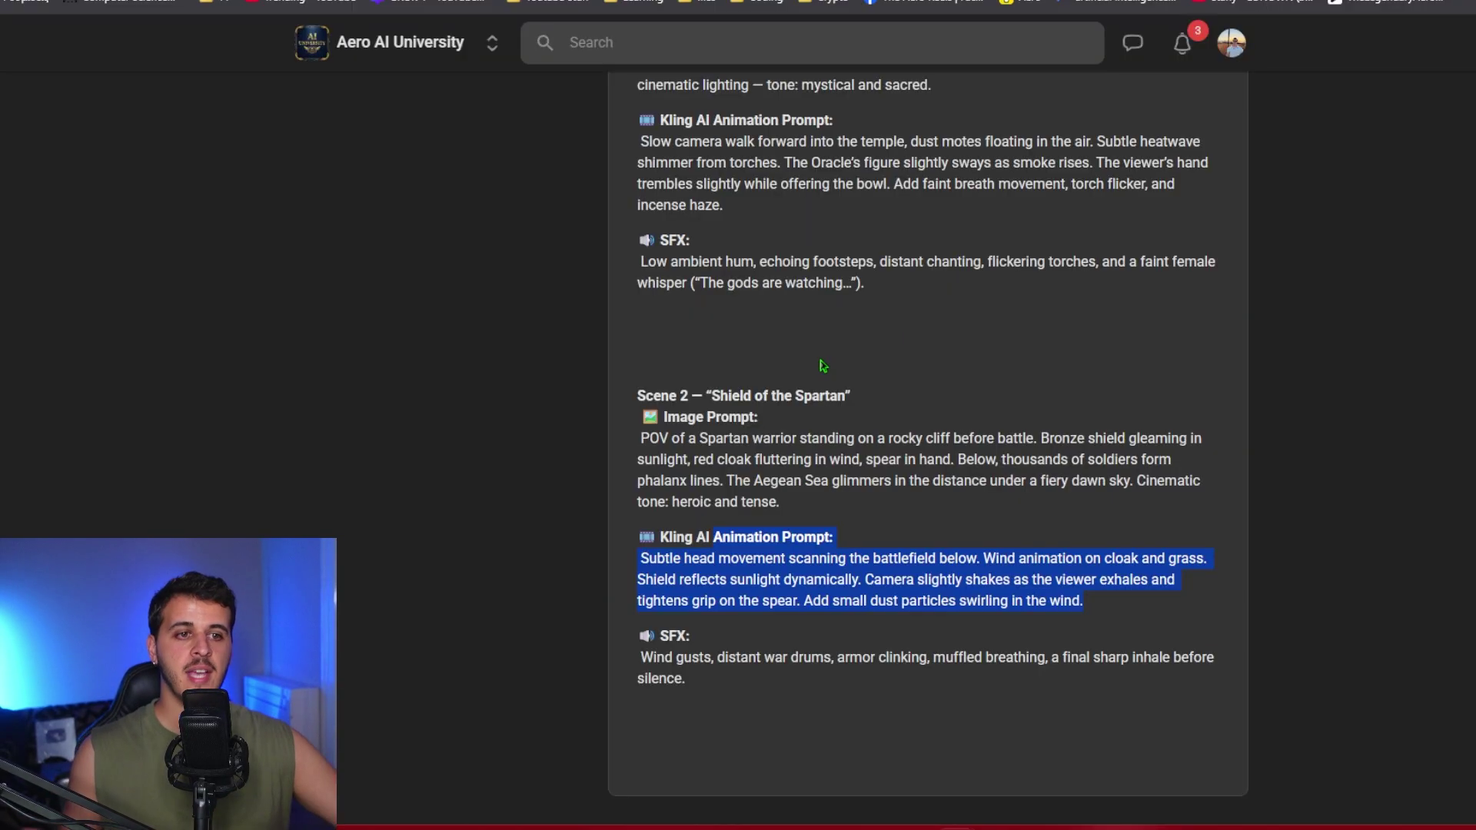
pyautogui.scroll(5, 820, 375)
pyautogui.scroll(10, 820, 379)
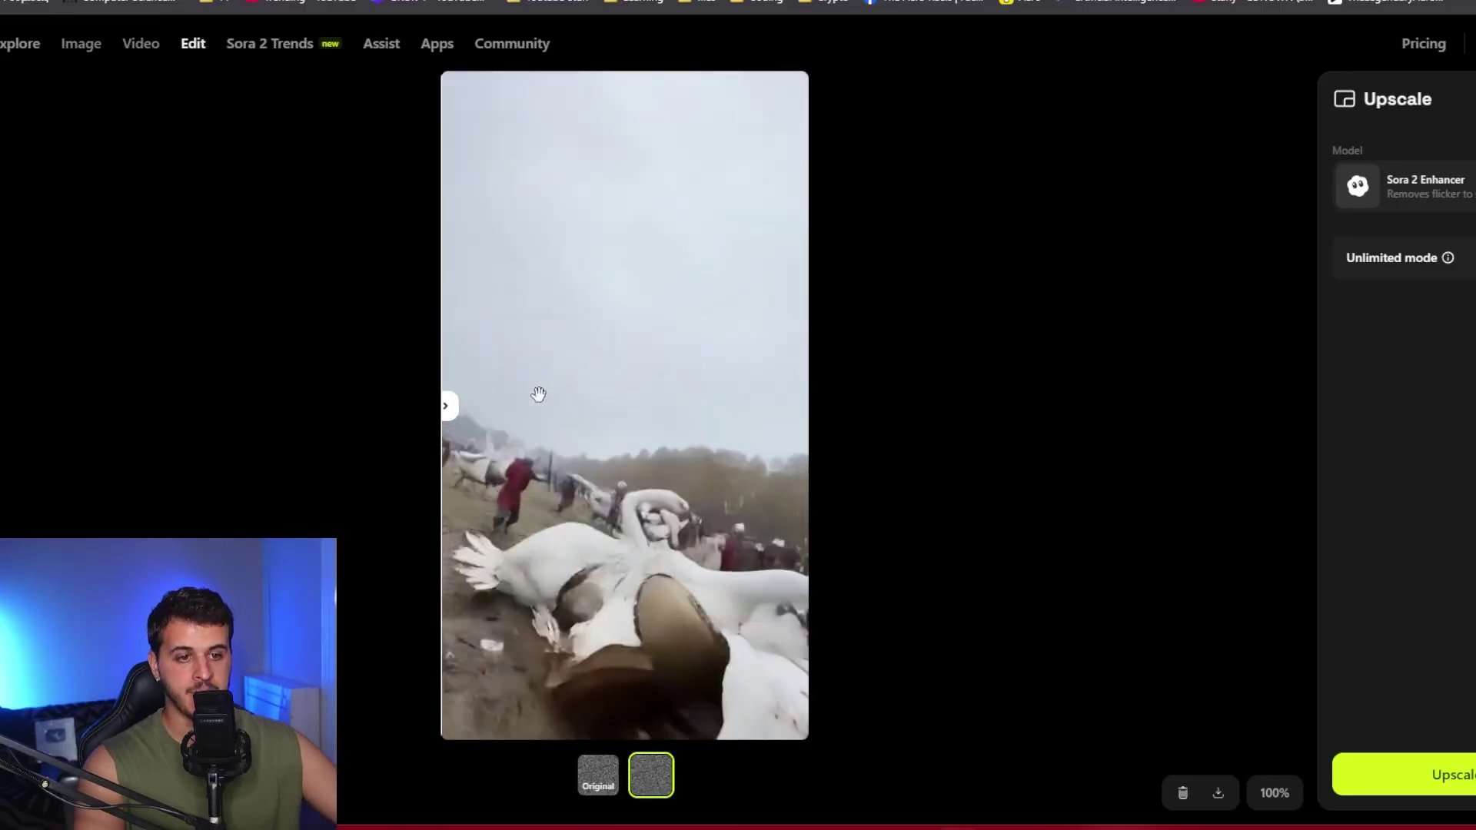
# Download the upscaled video of knights battling armoured geese
pyautogui.click(1217, 796)
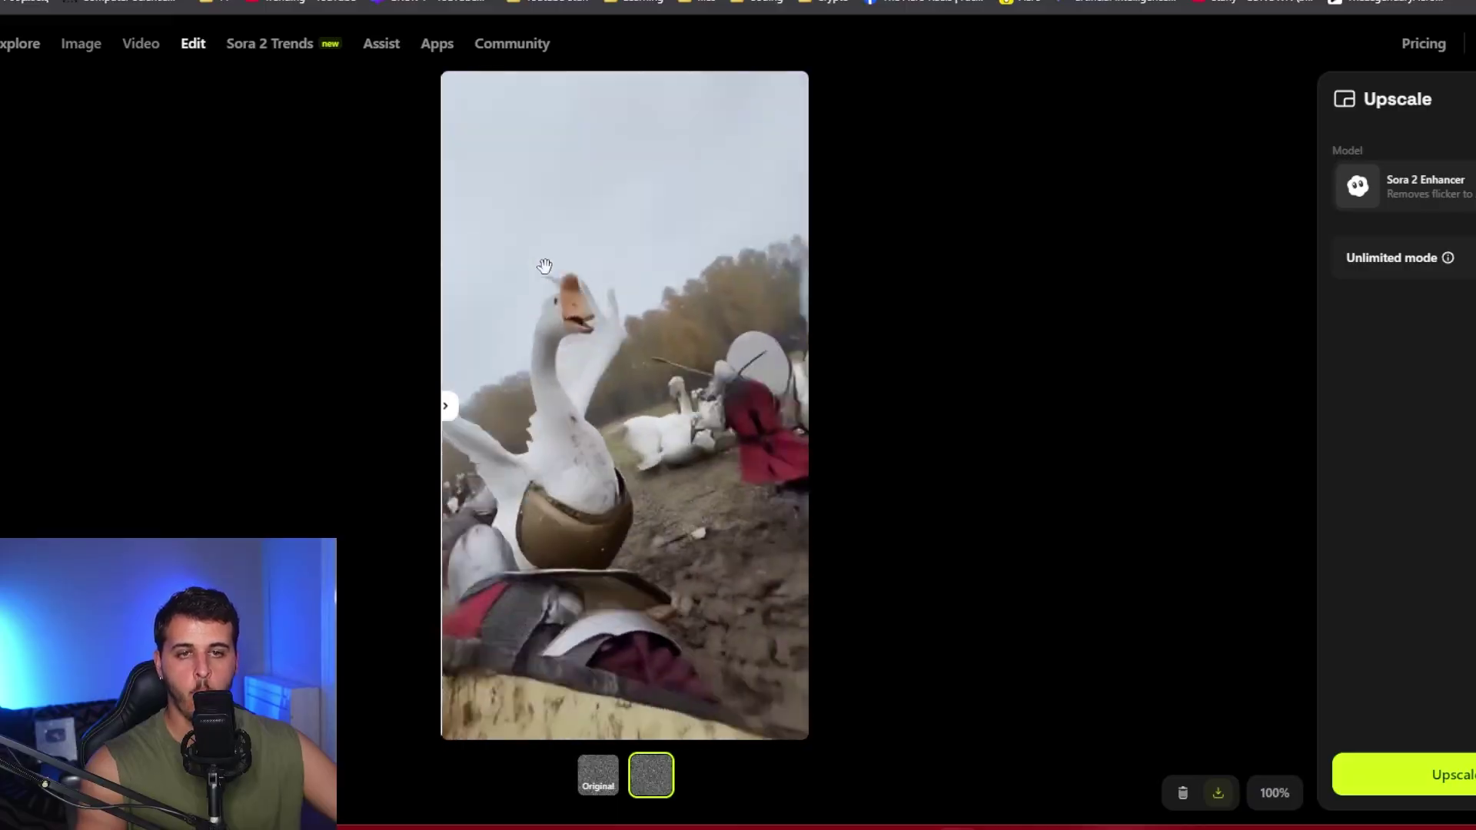
pyautogui.moveTo(194, 49)
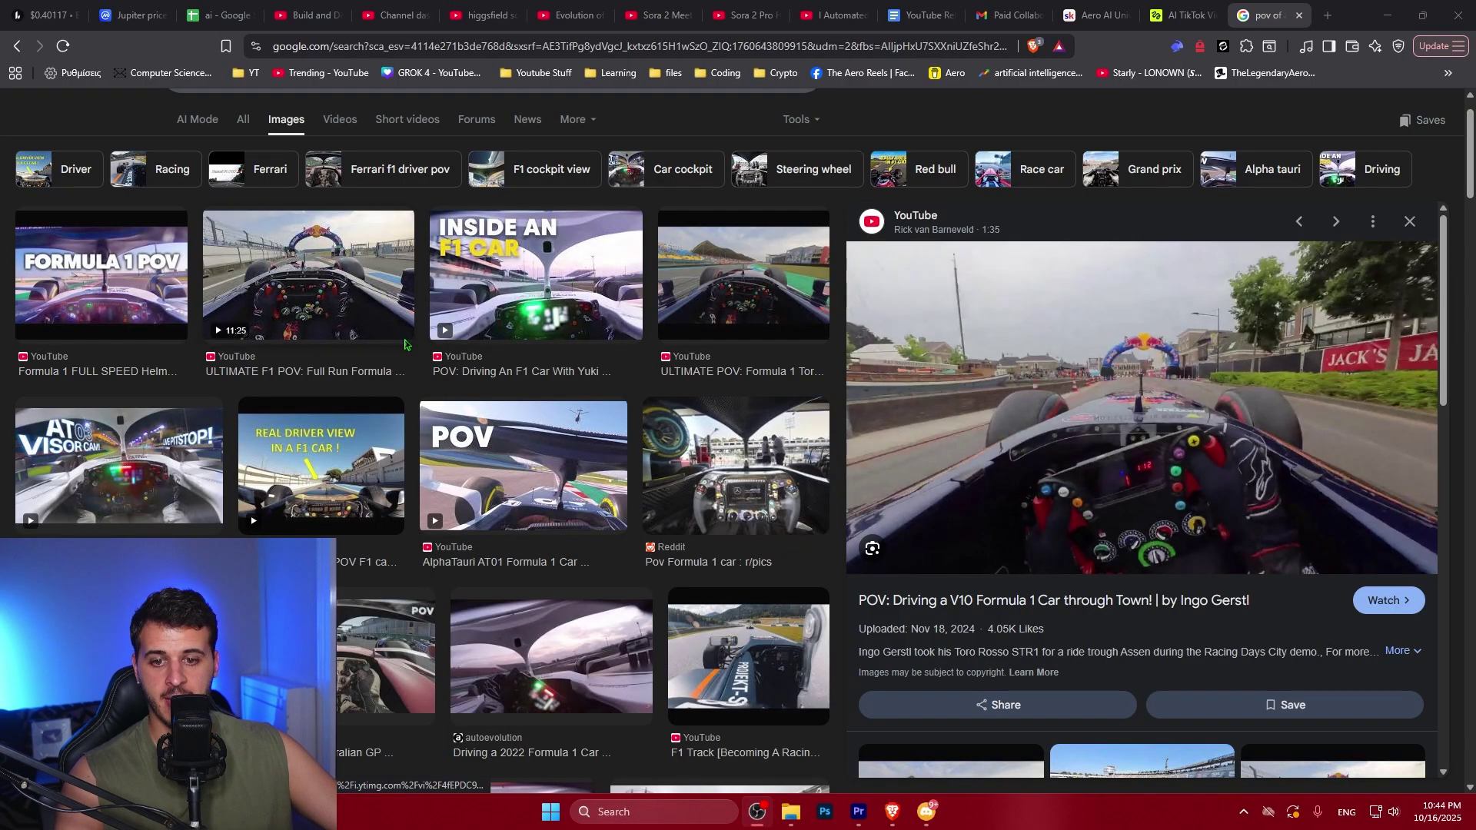
# Preview F1 cockpit POV results from Dreamstime, Wallpapers.com, autoevolution and Dailymotion
pyautogui.scroll(-5, 332, 398)
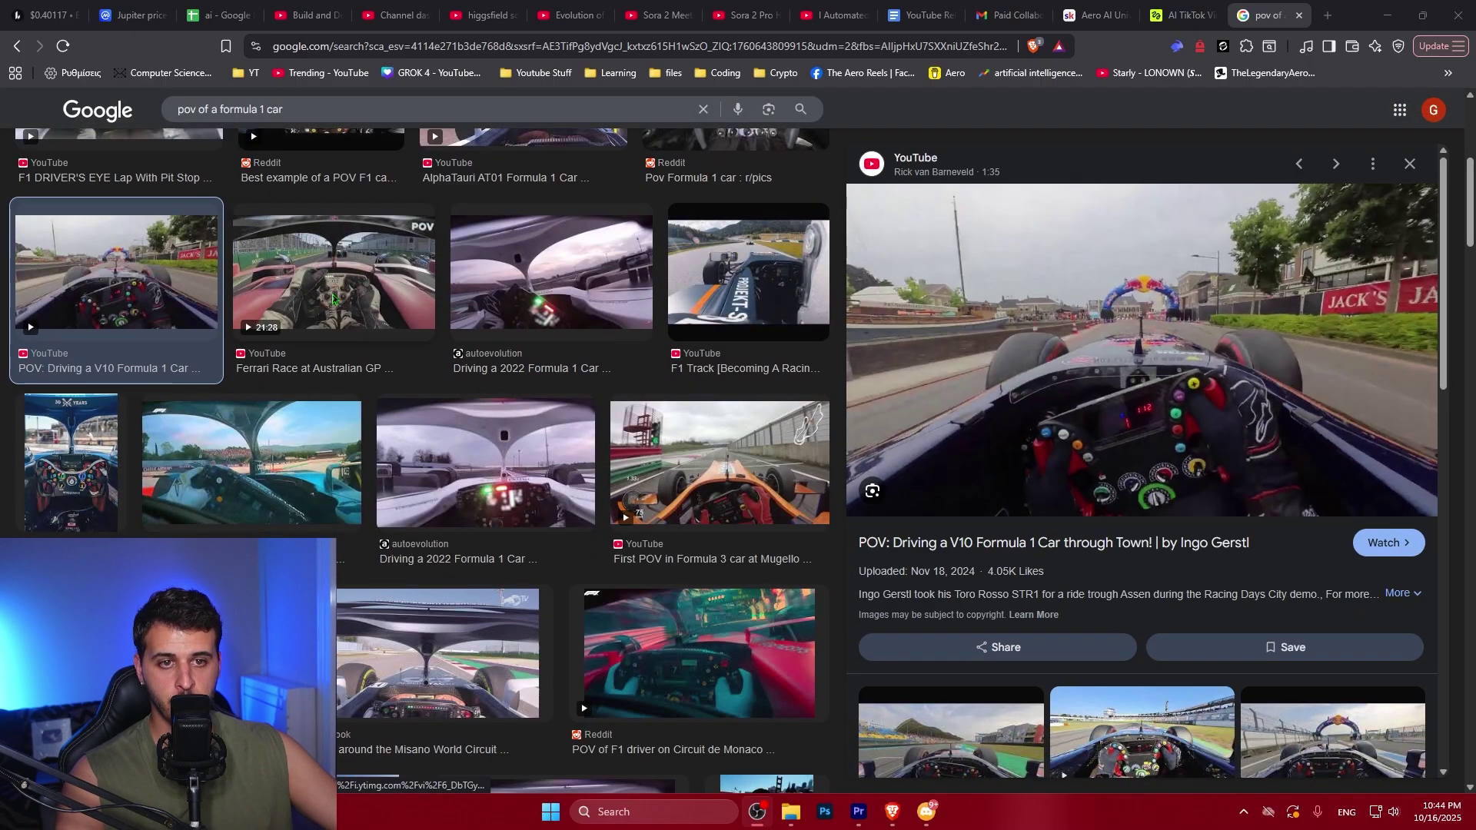
pyautogui.scroll(4, 535, 435)
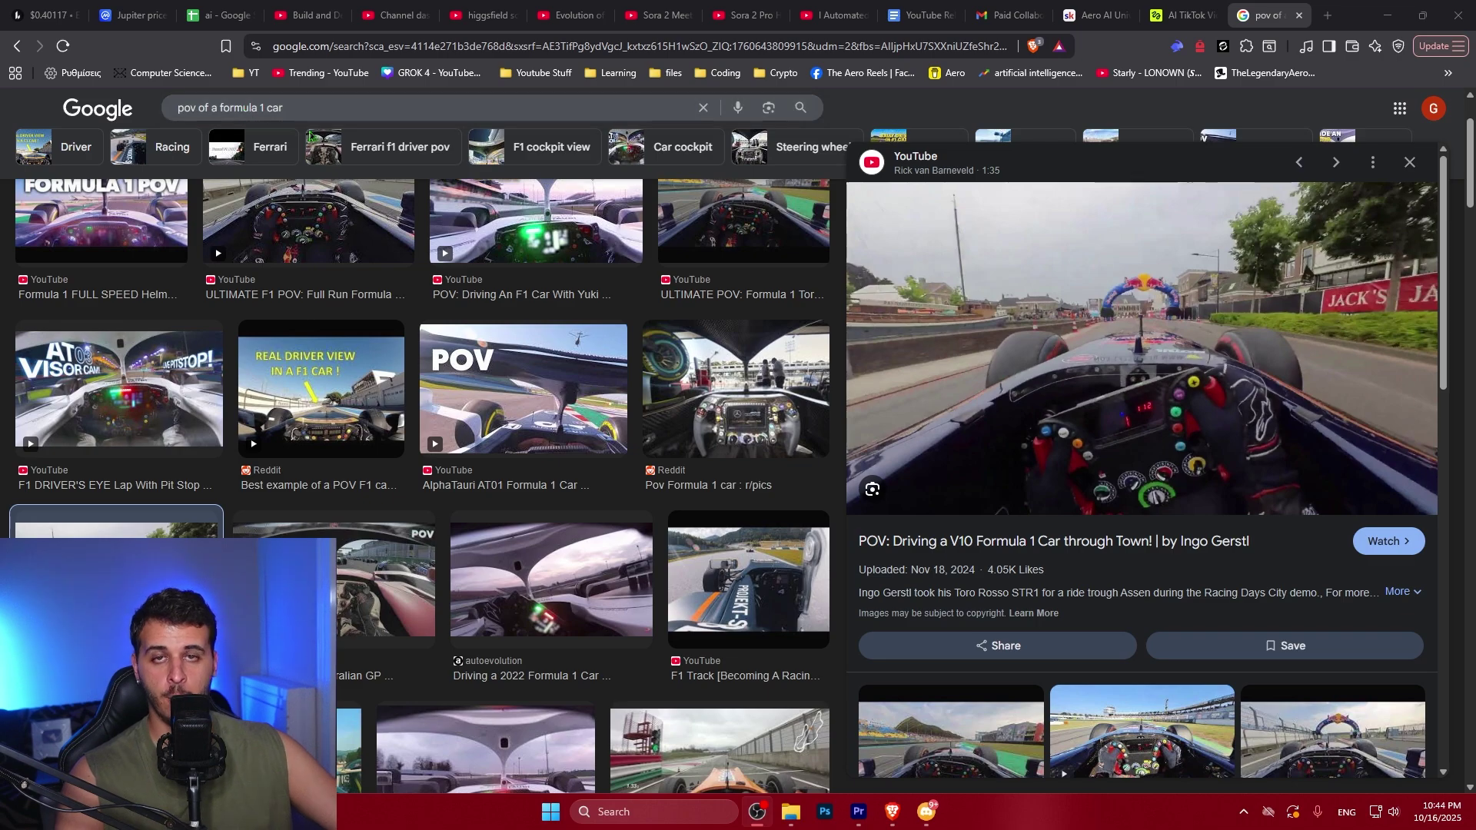
pyautogui.scroll(-7, 475, 446)
pyautogui.click(146, 423)
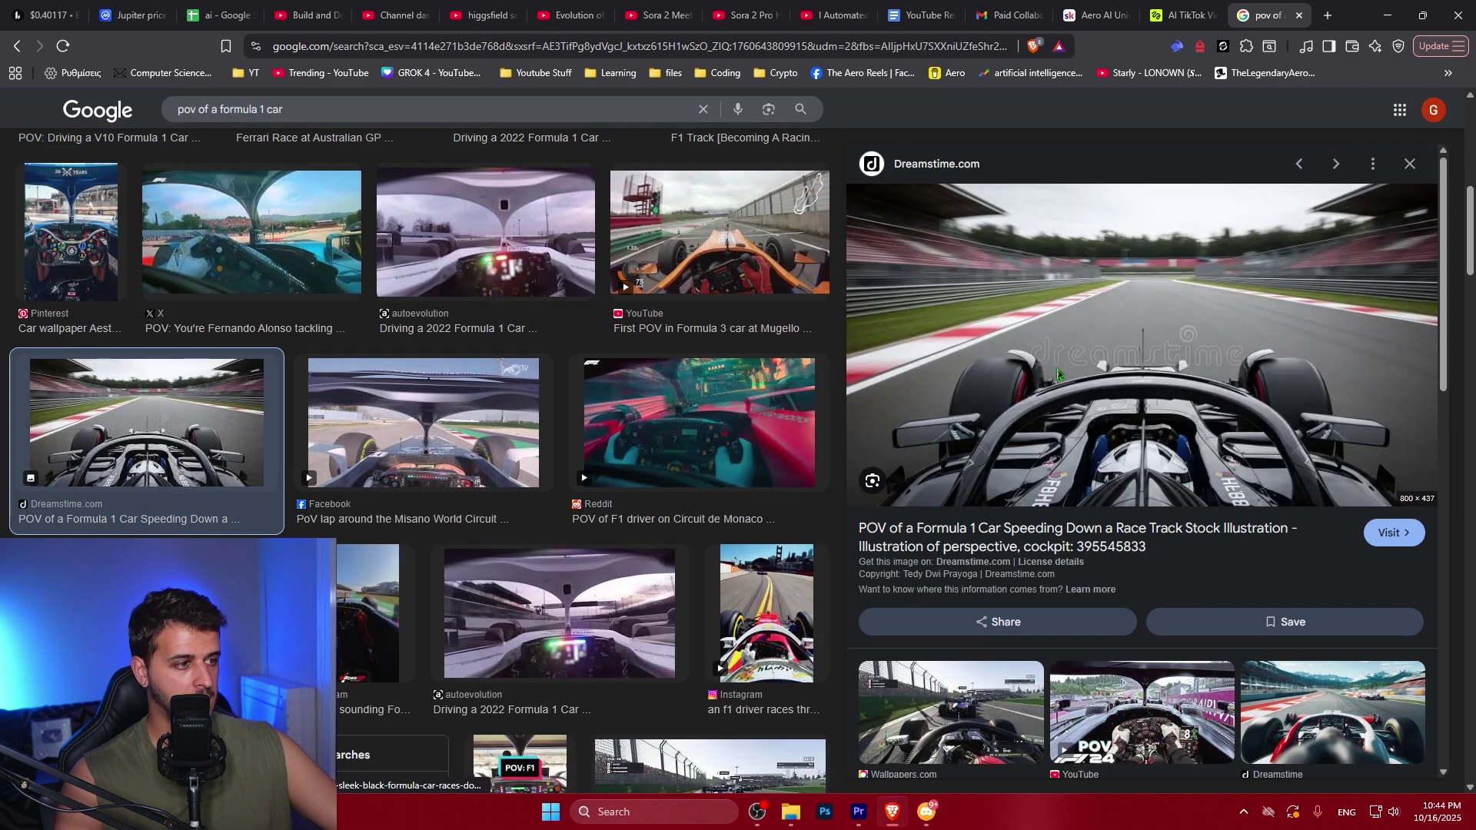
pyautogui.scroll(-3, 1057, 375)
pyautogui.click(936, 477)
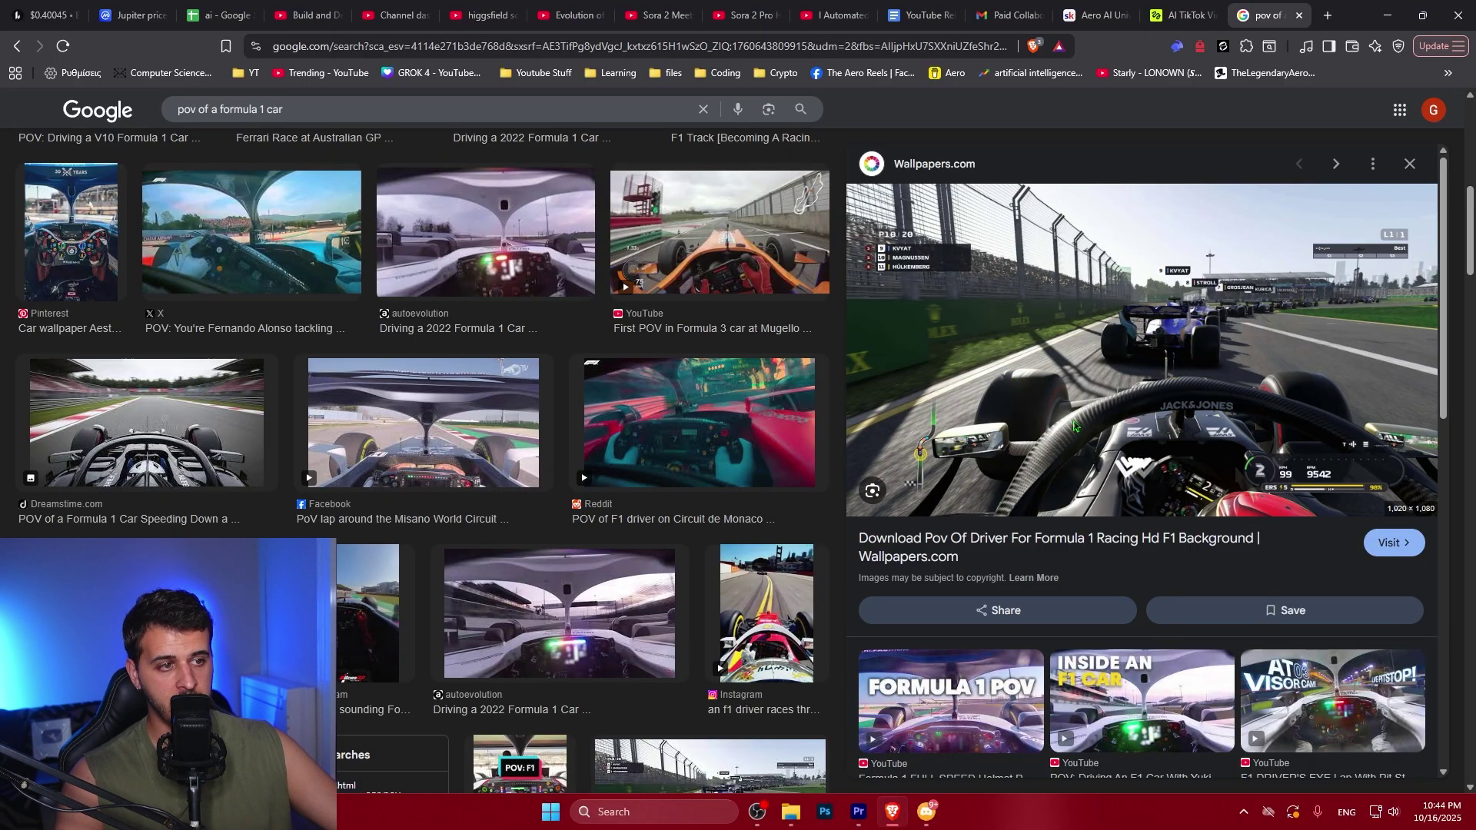
pyautogui.click(560, 615)
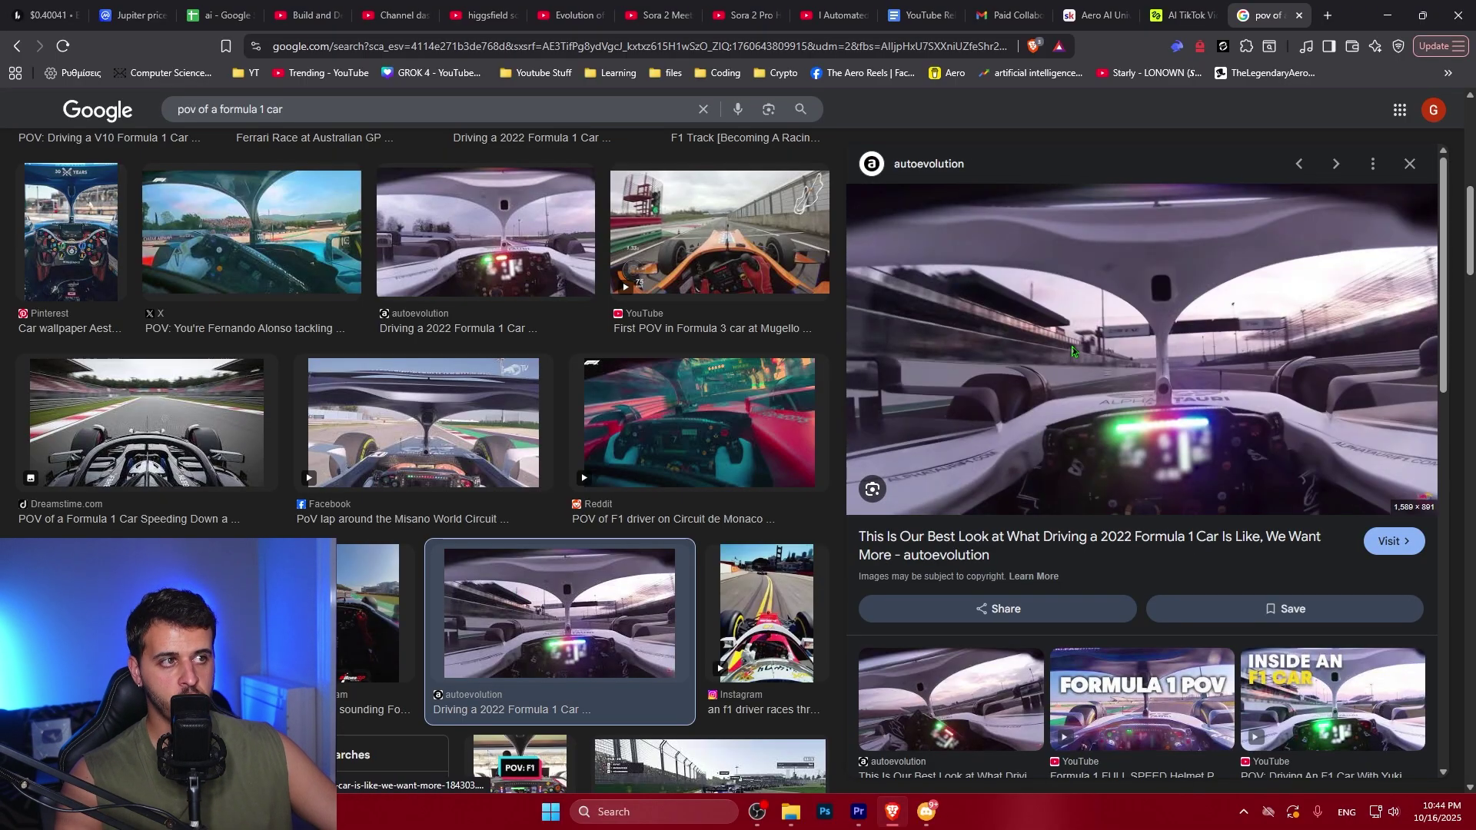
pyautogui.scroll(-5, 1072, 351)
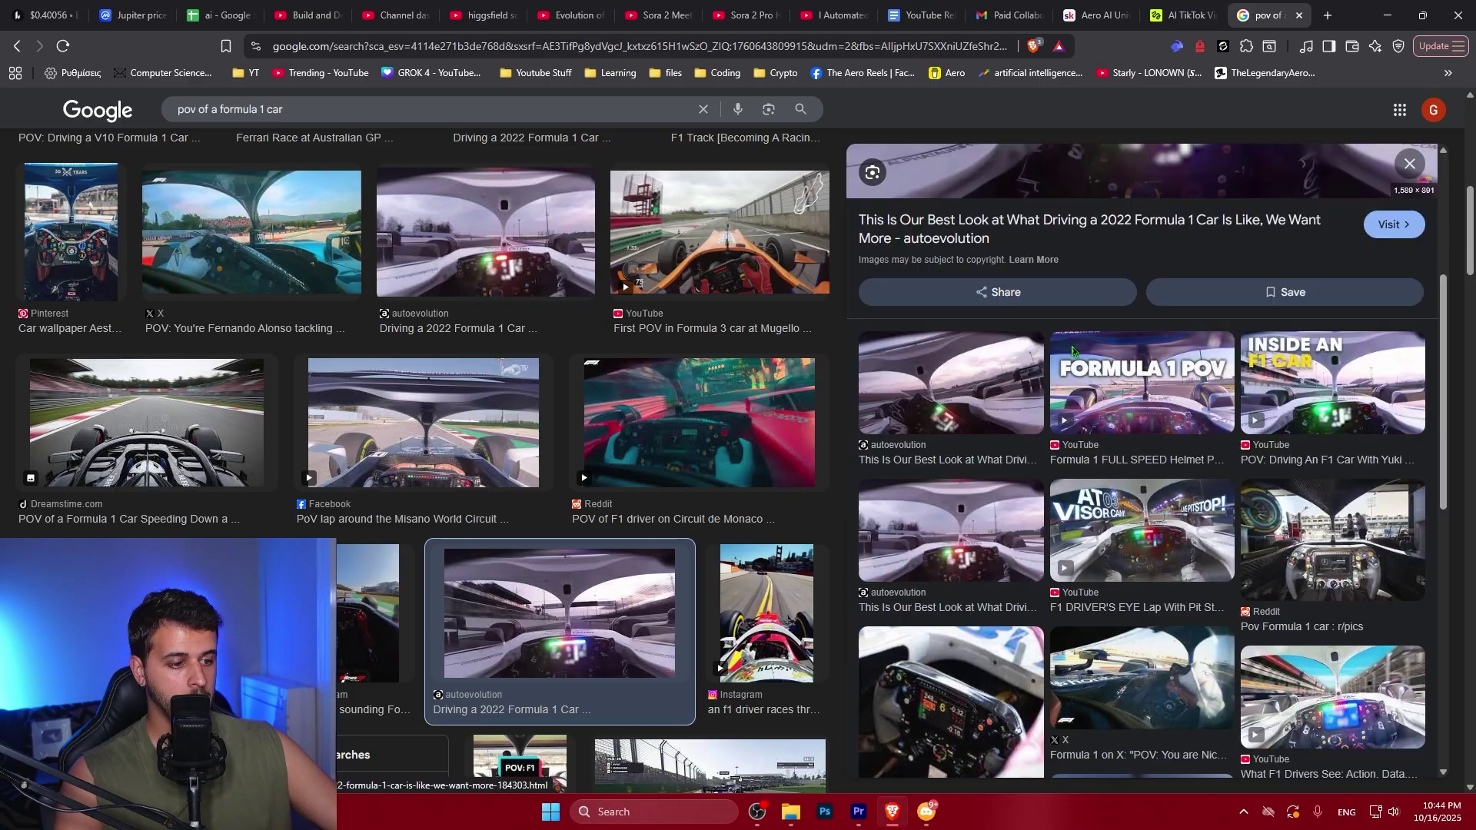
pyautogui.scroll(-5, 564, 433)
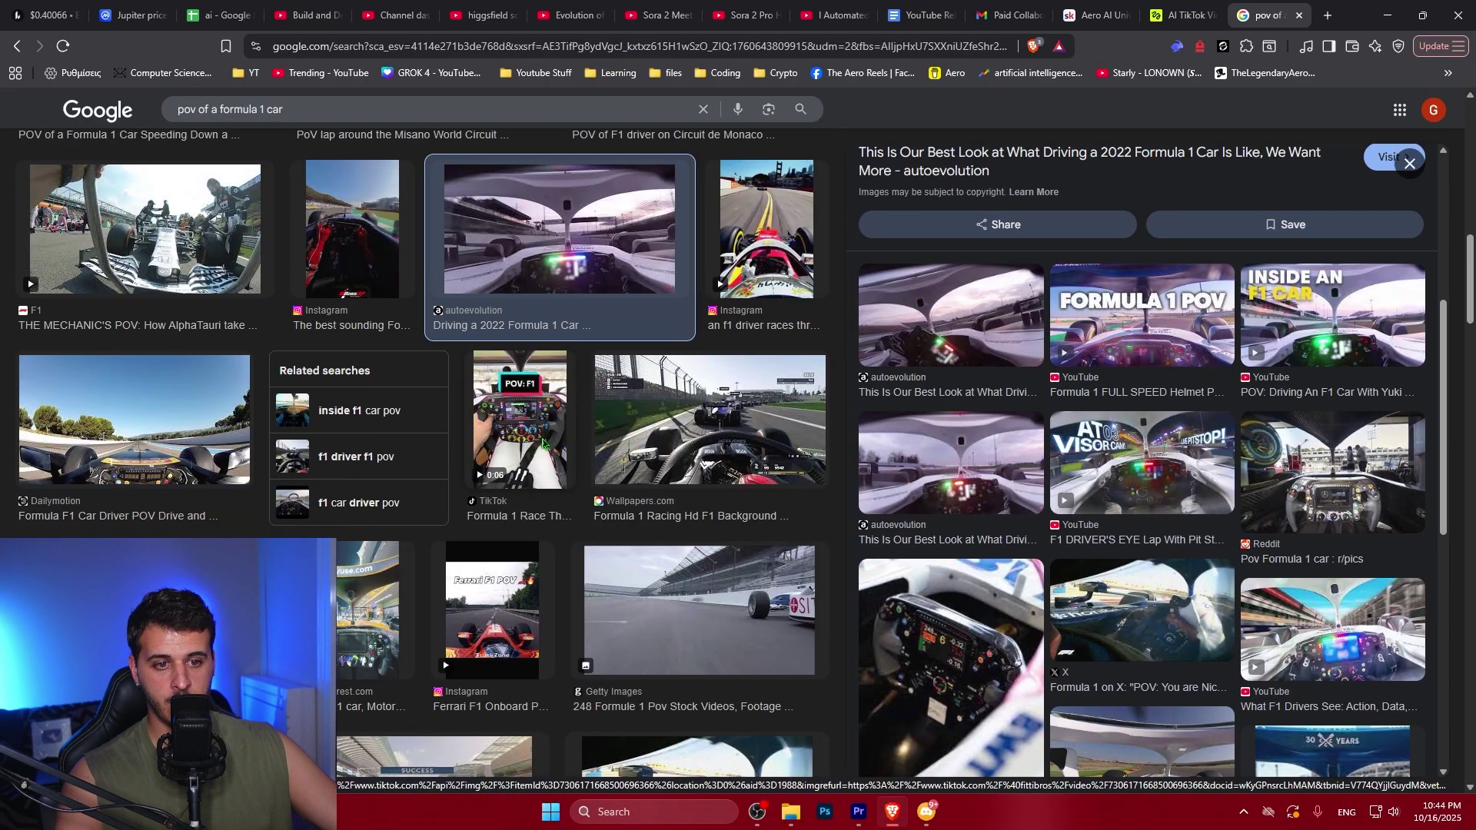
pyautogui.press('Right')
pyautogui.press('Right')
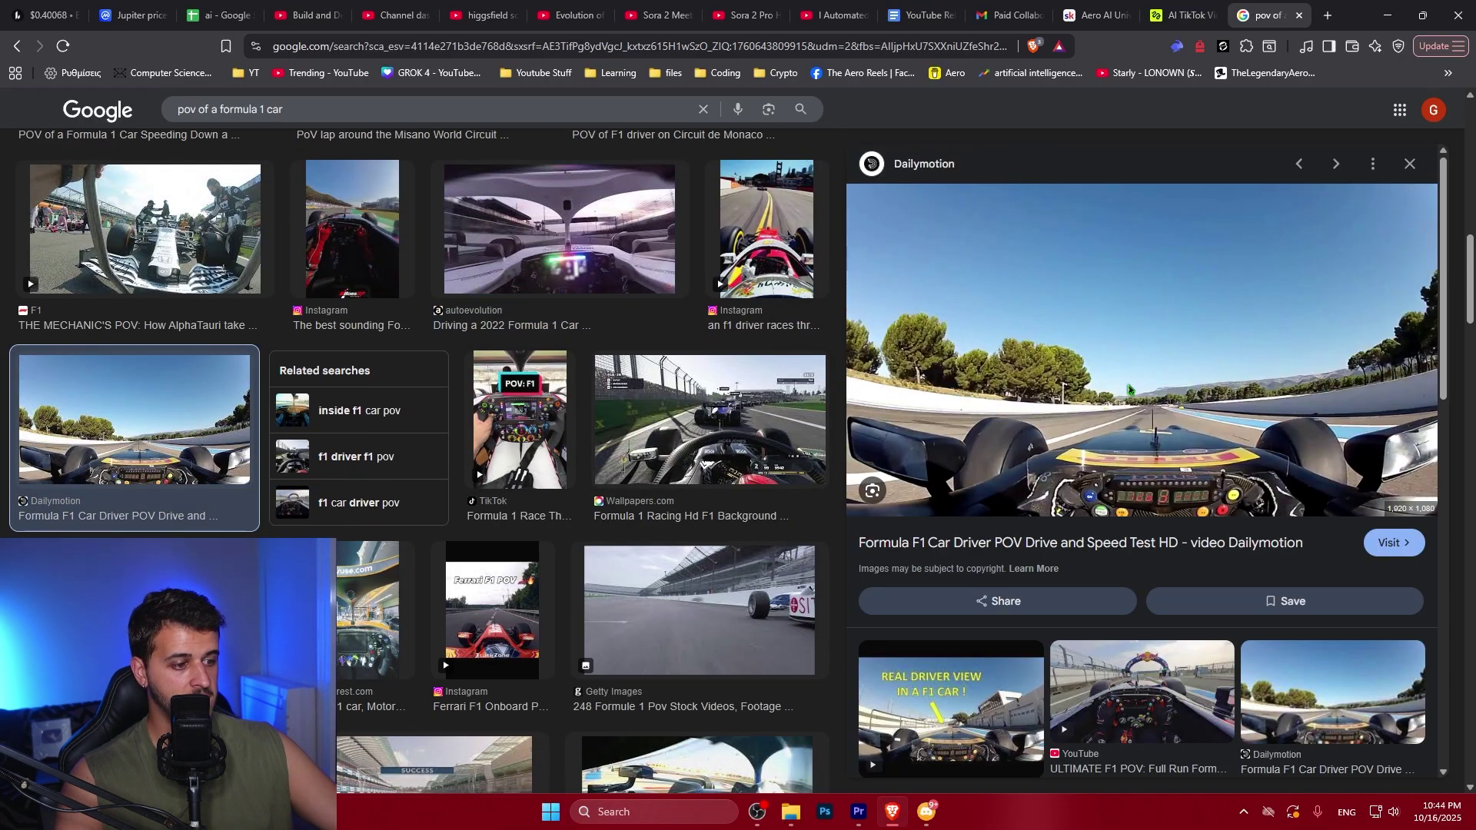
pyautogui.scroll(-3, 1128, 390)
# Save the Williams Formula 1 cockpit image and return to Higgsfield's Sora 2 Trends page
pyautogui.click(946, 485)
pyautogui.rightClick(1089, 358)
pyautogui.click(1153, 655)
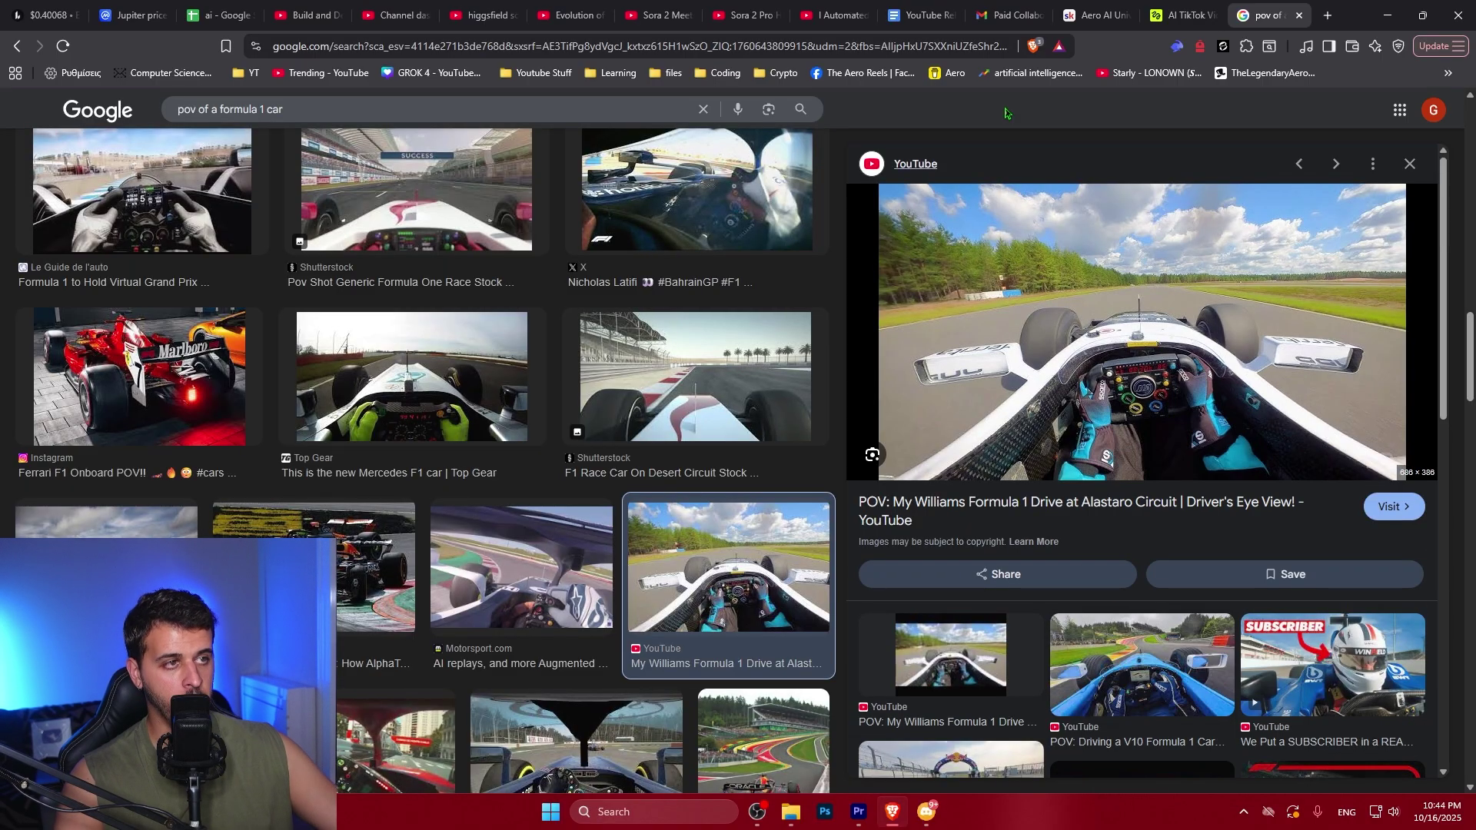
pyautogui.click(1180, 15)
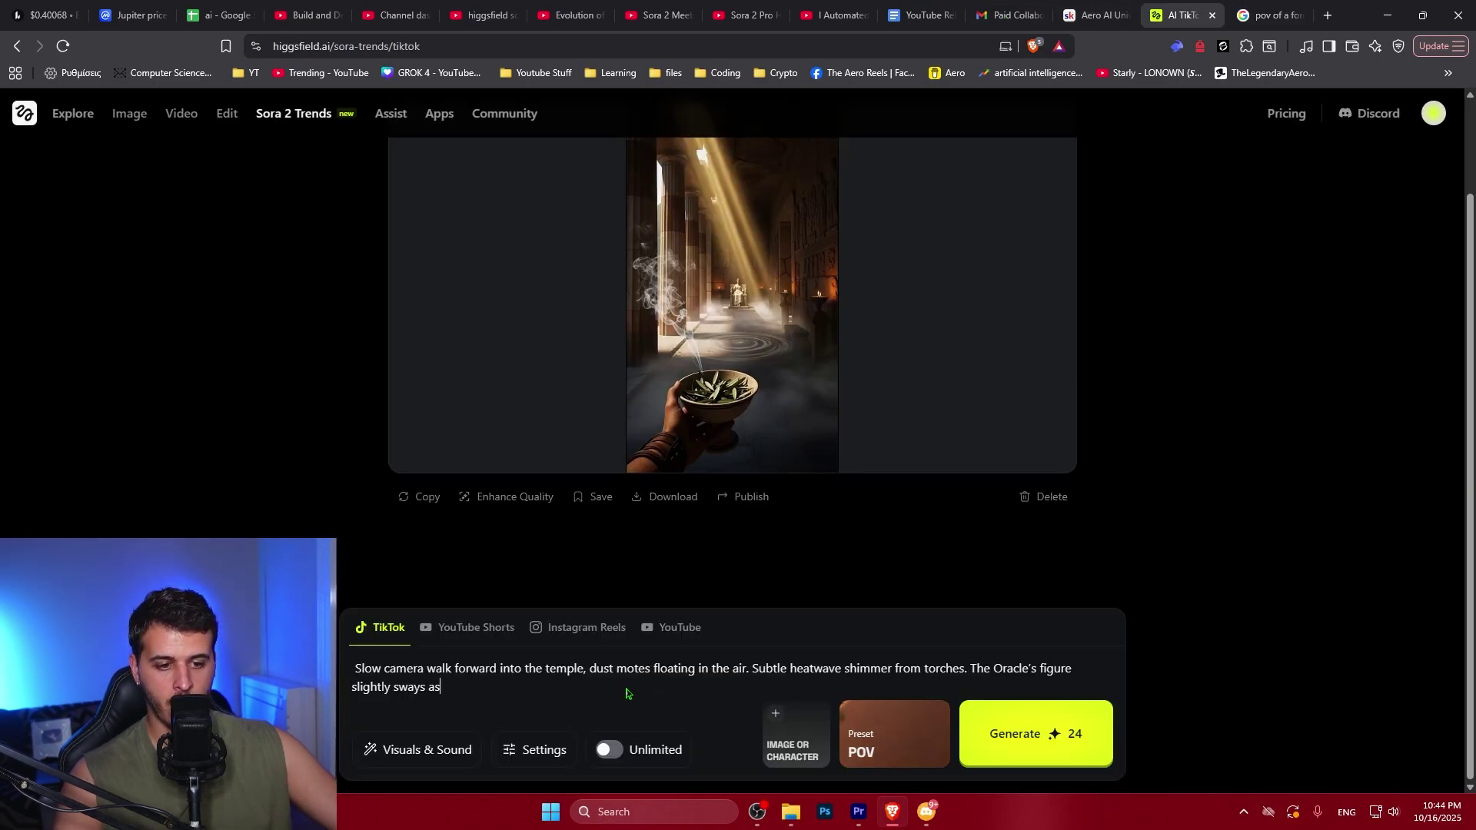
pyautogui.hotkey('ctrl', 'a')
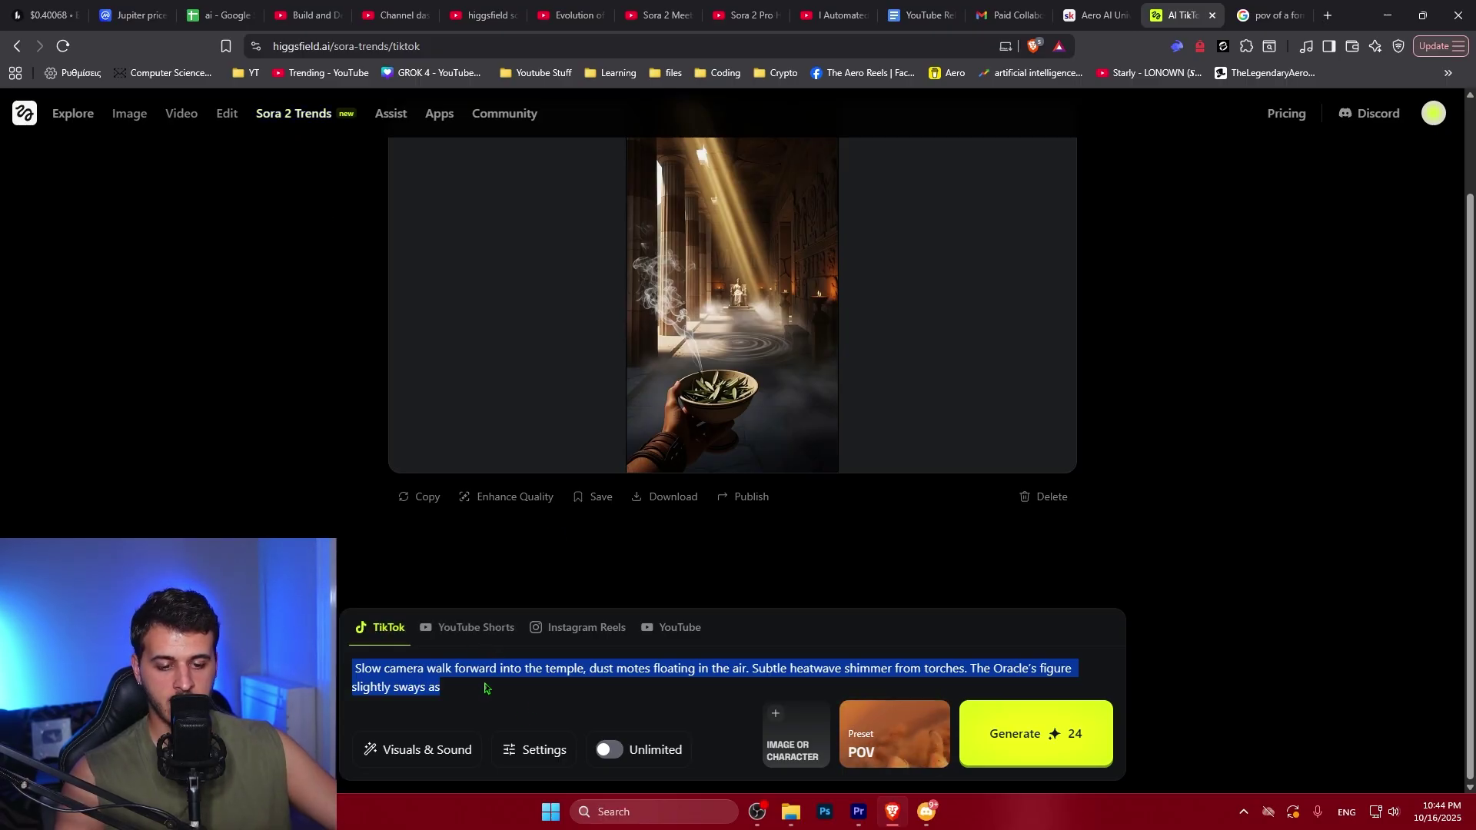
# Attach the saved F1 cockpit image as reference and keep the POV preset
pyautogui.click(795, 734)
pyautogui.click(1079, 571)
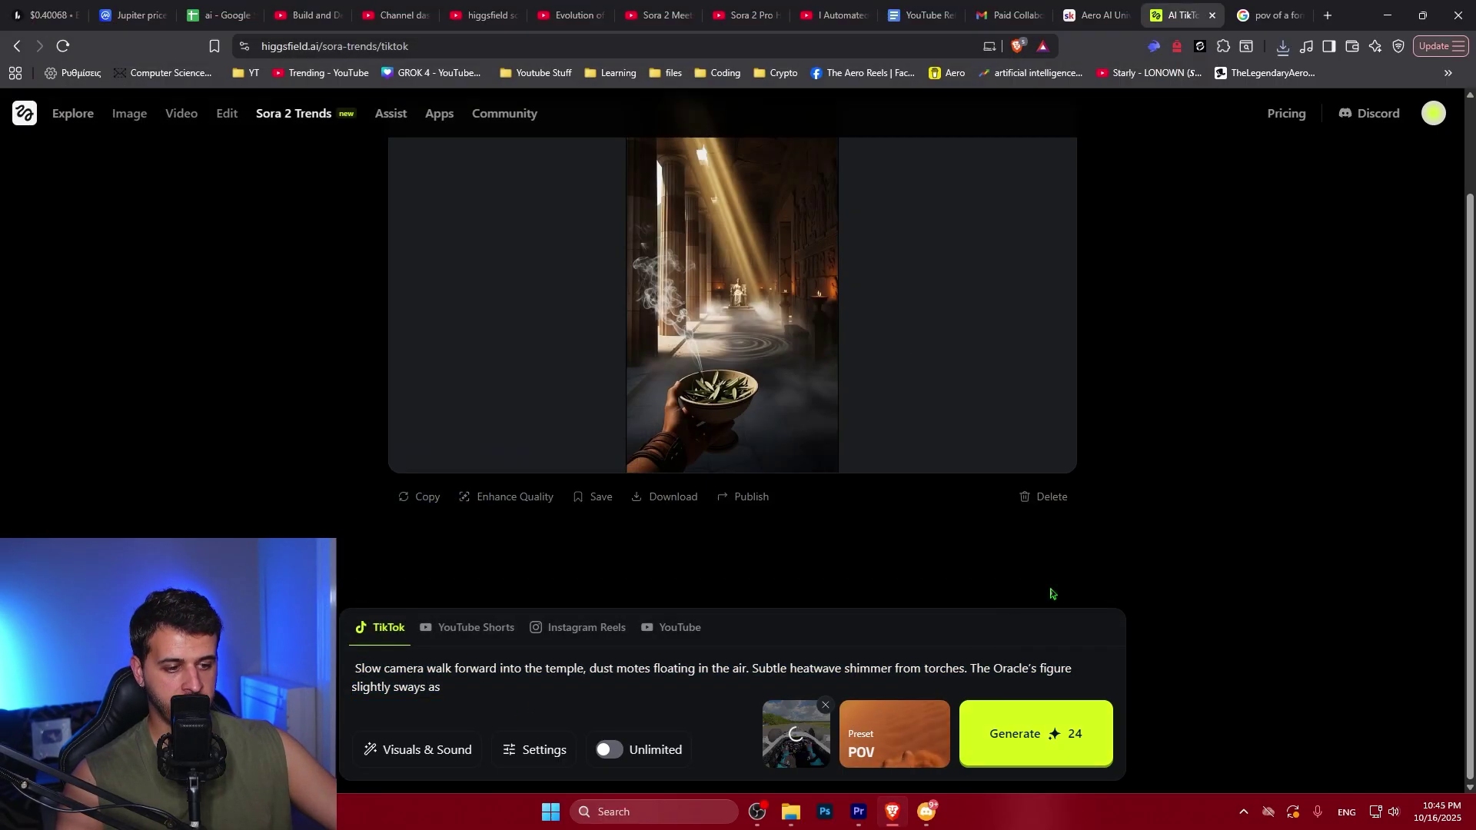
pyautogui.click(875, 736)
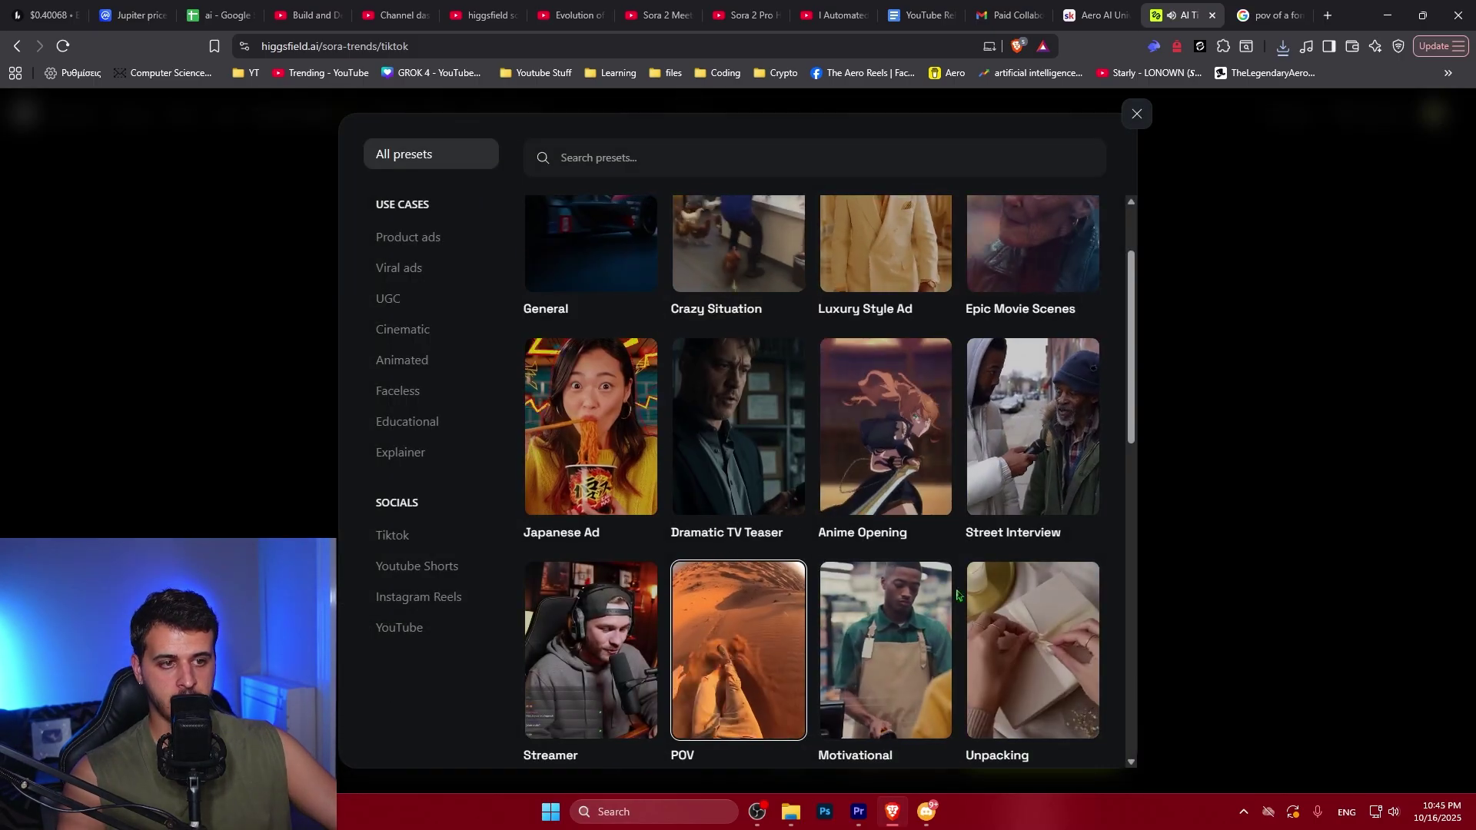
pyautogui.click(728, 637)
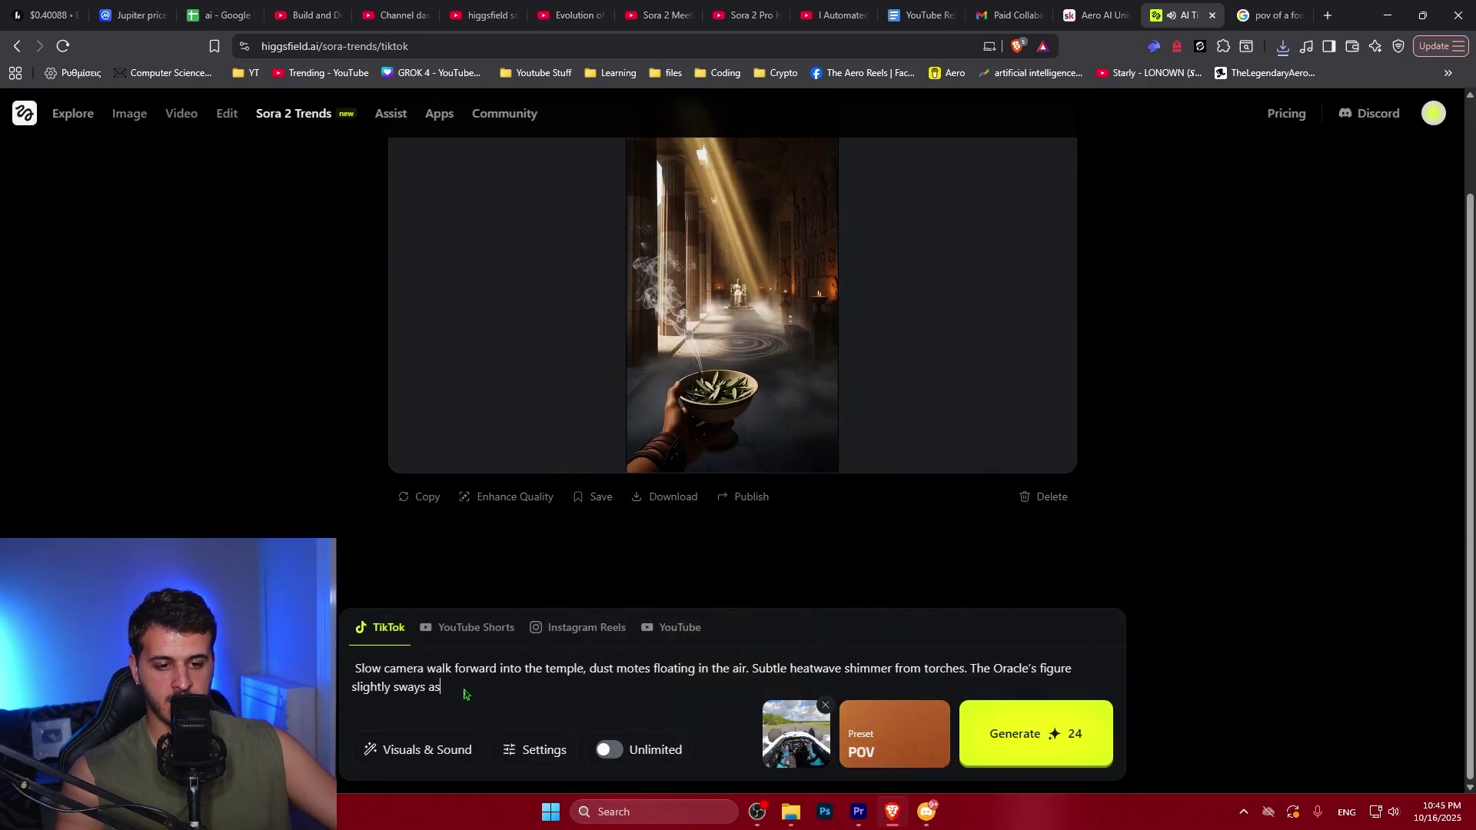
pyautogui.hotkey('ctrl', 'a')
# Set visuals to Realistic style, Low craziness and No Cuts montage
pyautogui.click(418, 750)
pyautogui.click(799, 383)
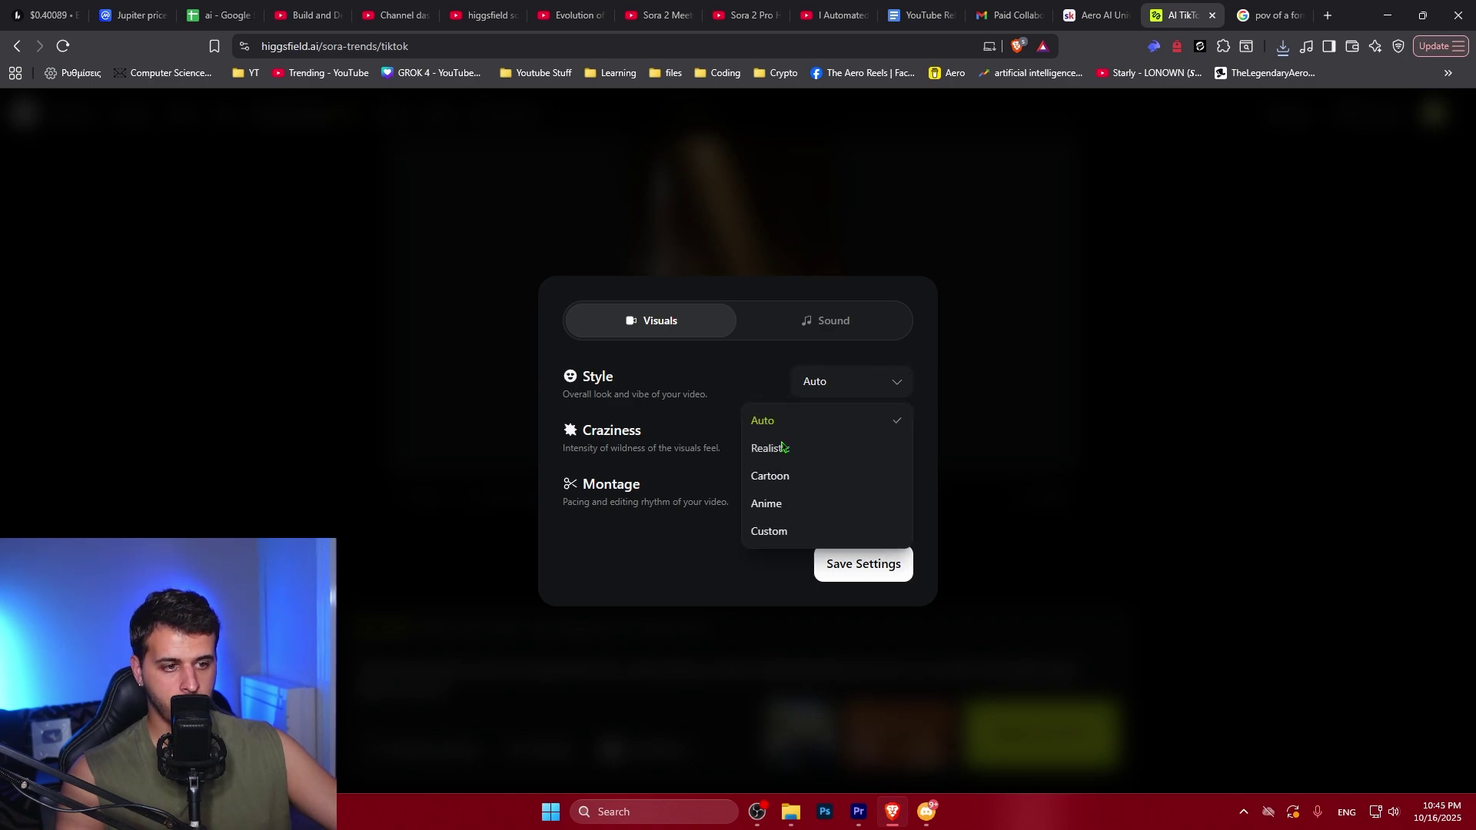
pyautogui.click(775, 452)
pyautogui.click(849, 441)
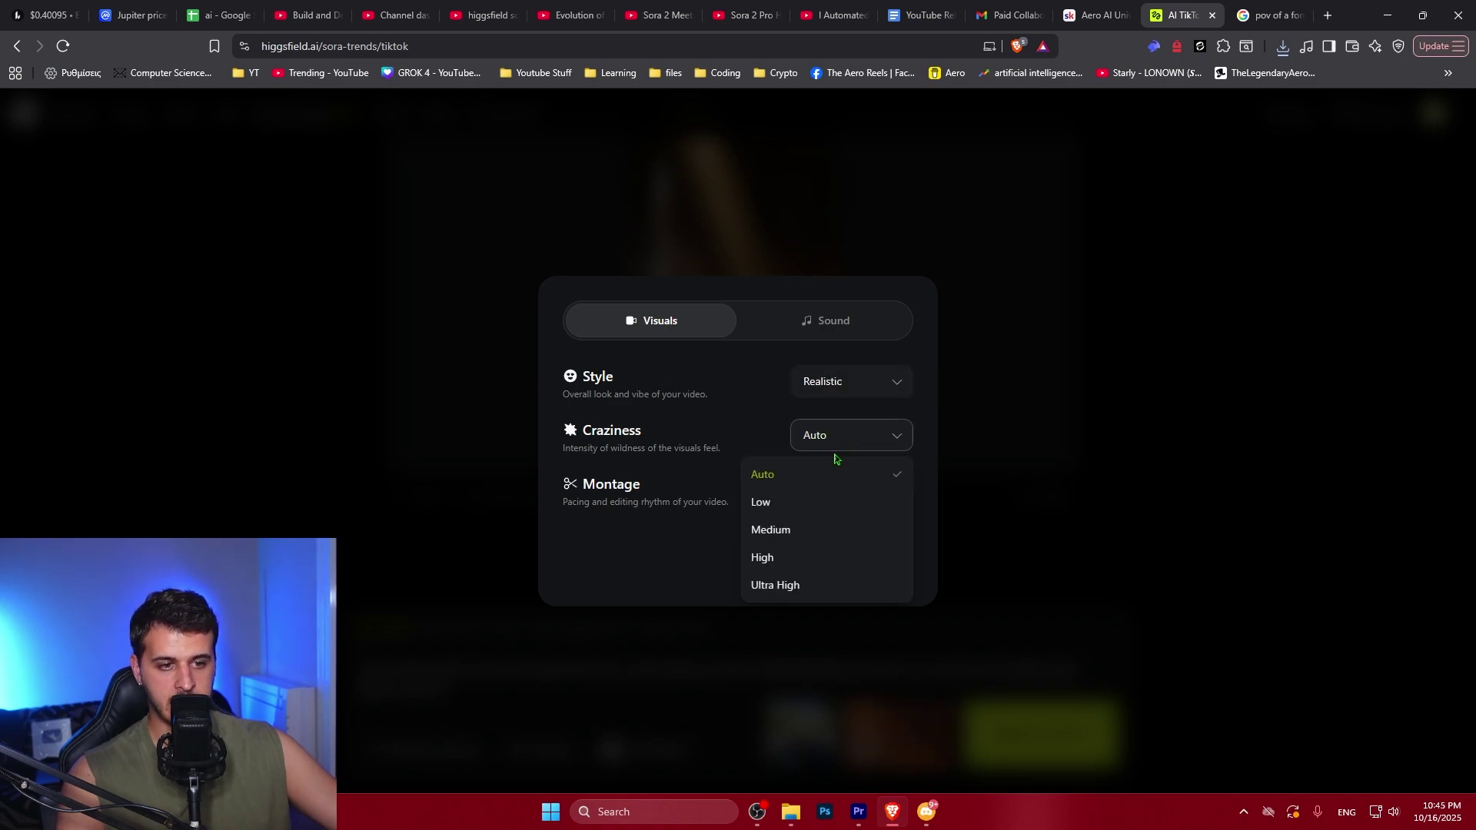
pyautogui.click(762, 504)
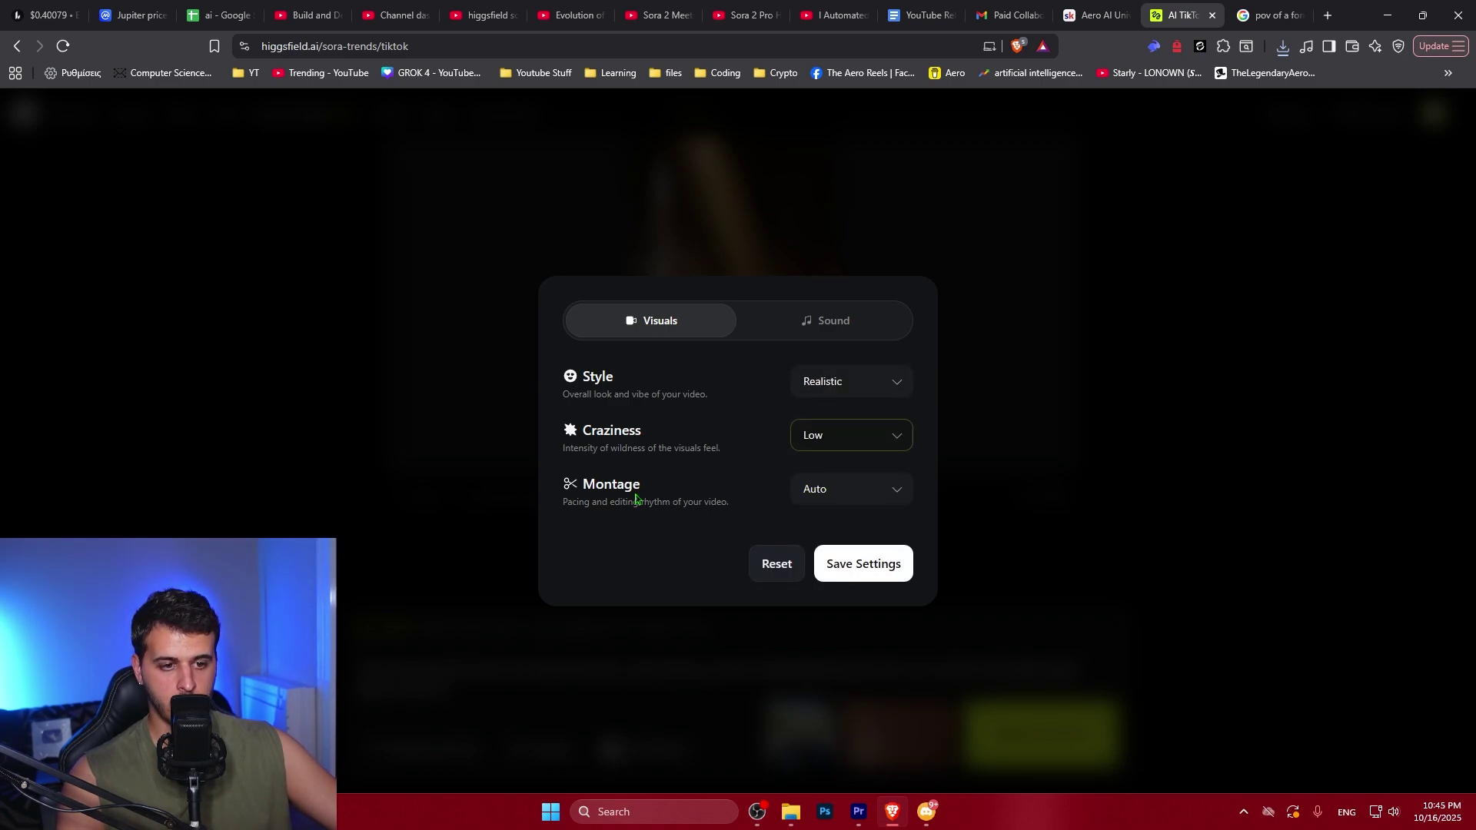
pyautogui.click(815, 490)
pyautogui.click(765, 610)
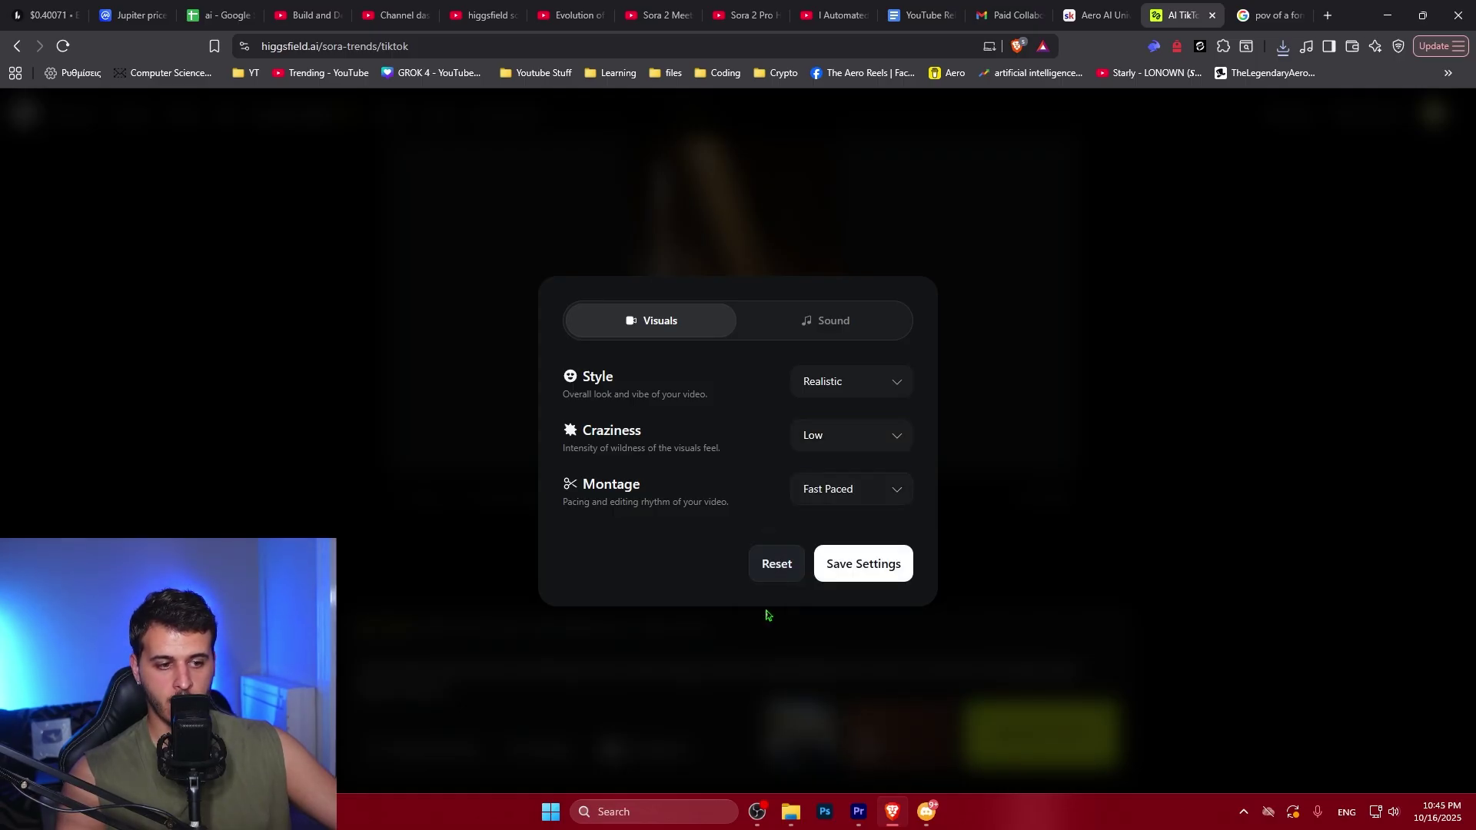
pyautogui.click(811, 490)
pyautogui.click(773, 556)
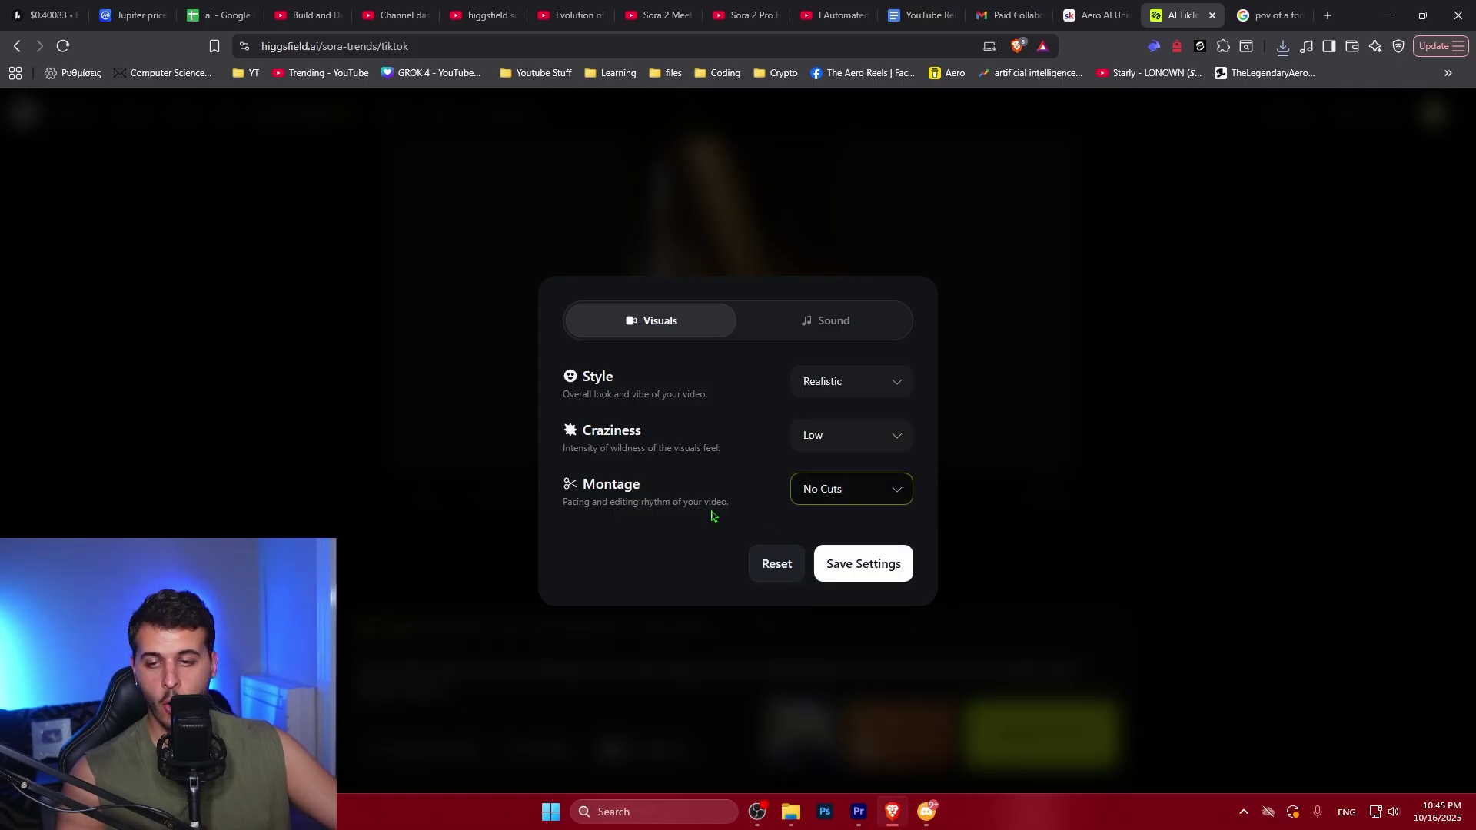
# Choose custom background music 'Fast paced action movie mu' and save the settings
pyautogui.click(785, 332)
pyautogui.click(847, 358)
pyautogui.click(769, 421)
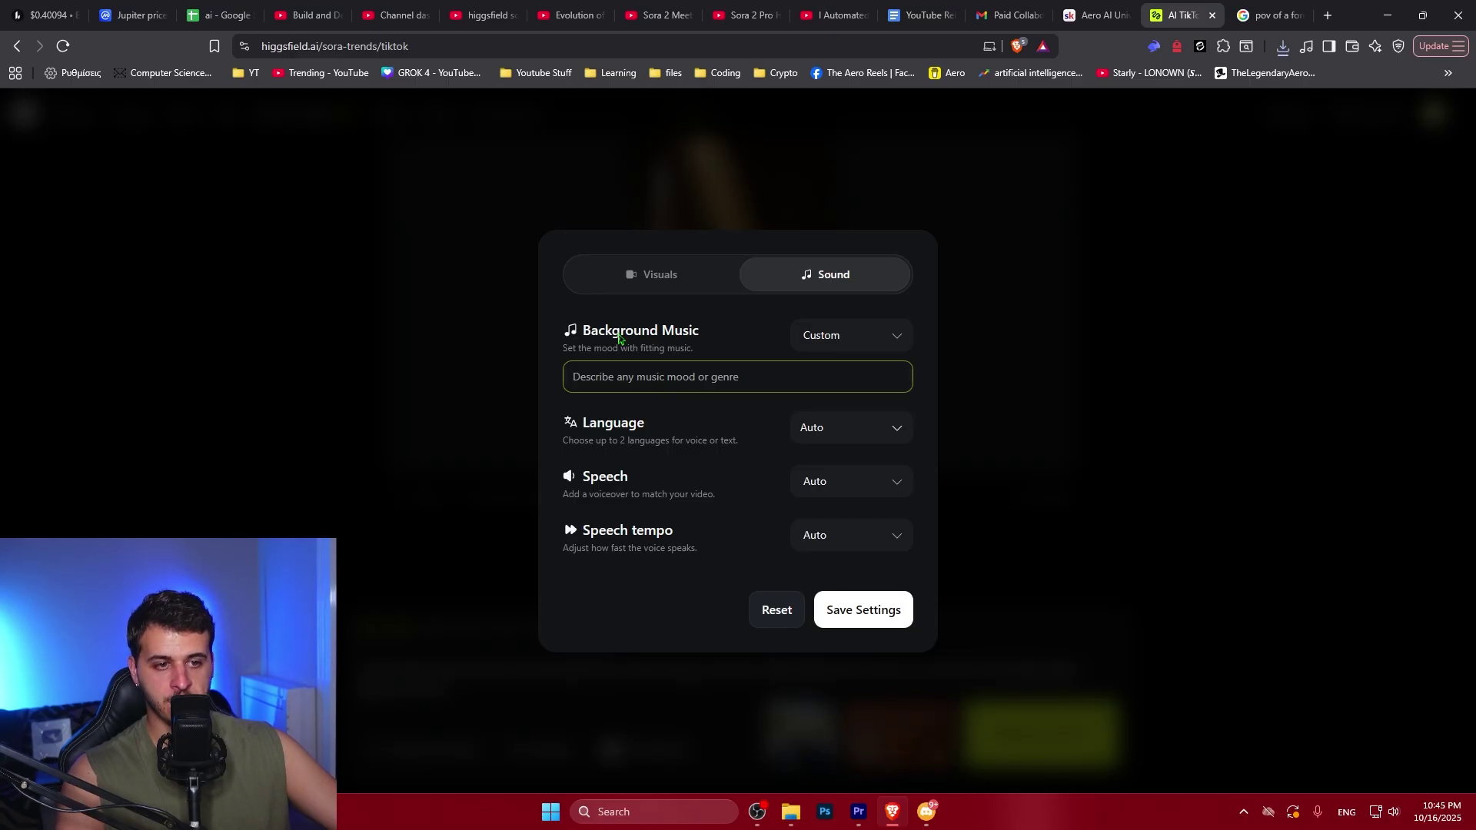
pyautogui.write('Fast paced action movi')
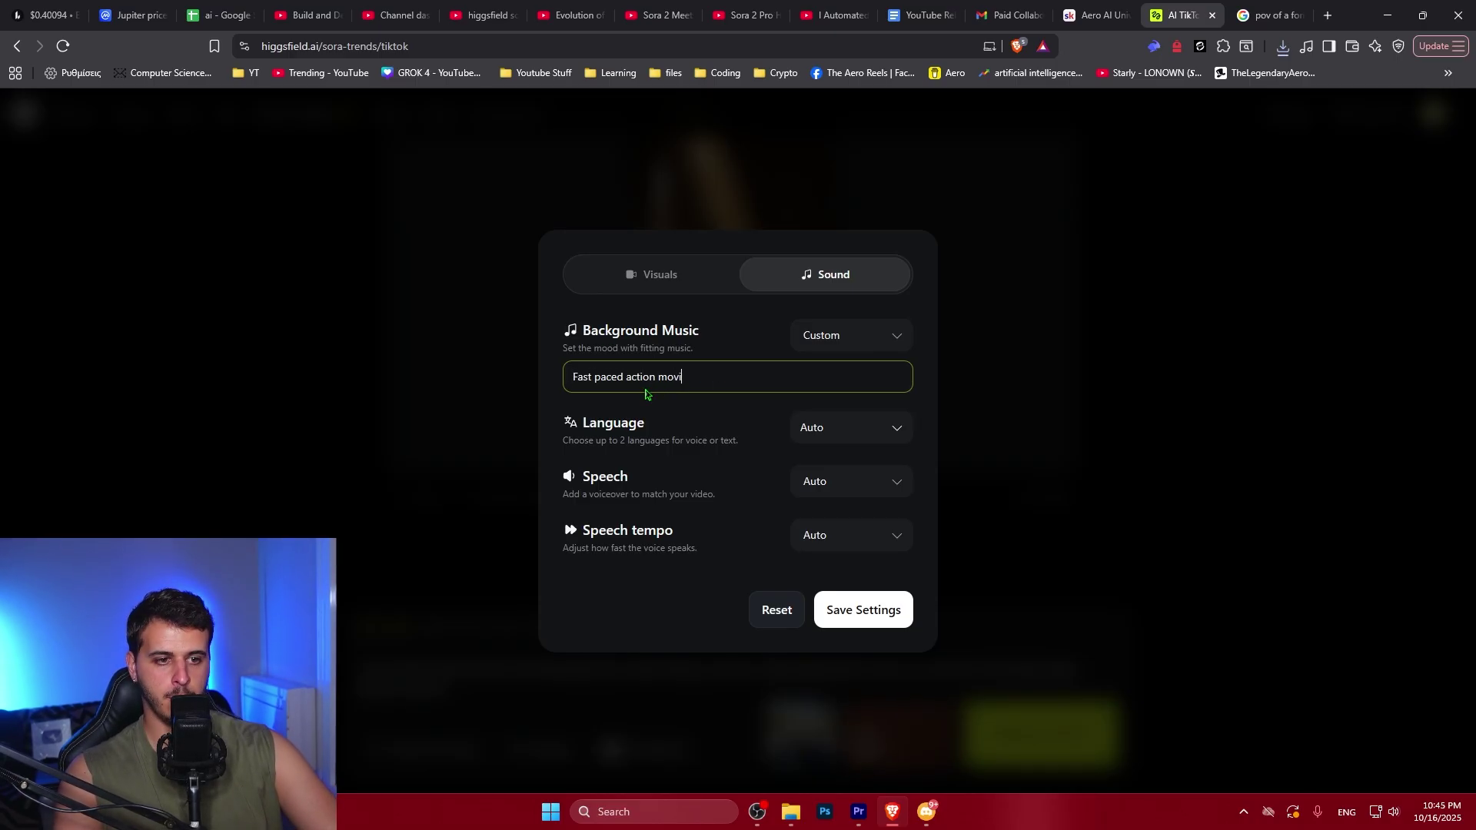
pyautogui.write('e mu')
pyautogui.click(861, 609)
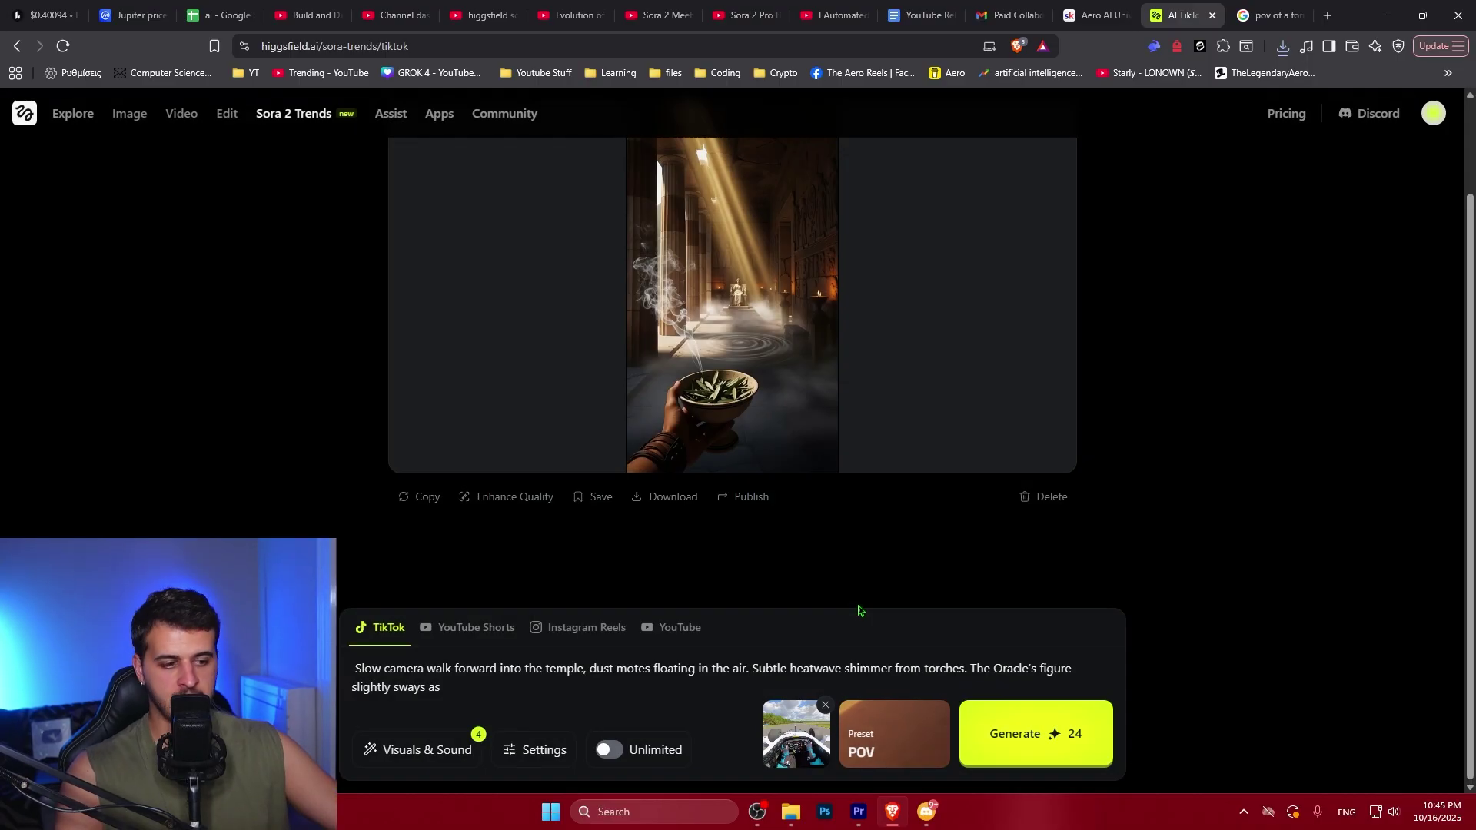
# Set Pro Max mode, 1080p quality and 12-second duration, then start generation
pyautogui.click(538, 750)
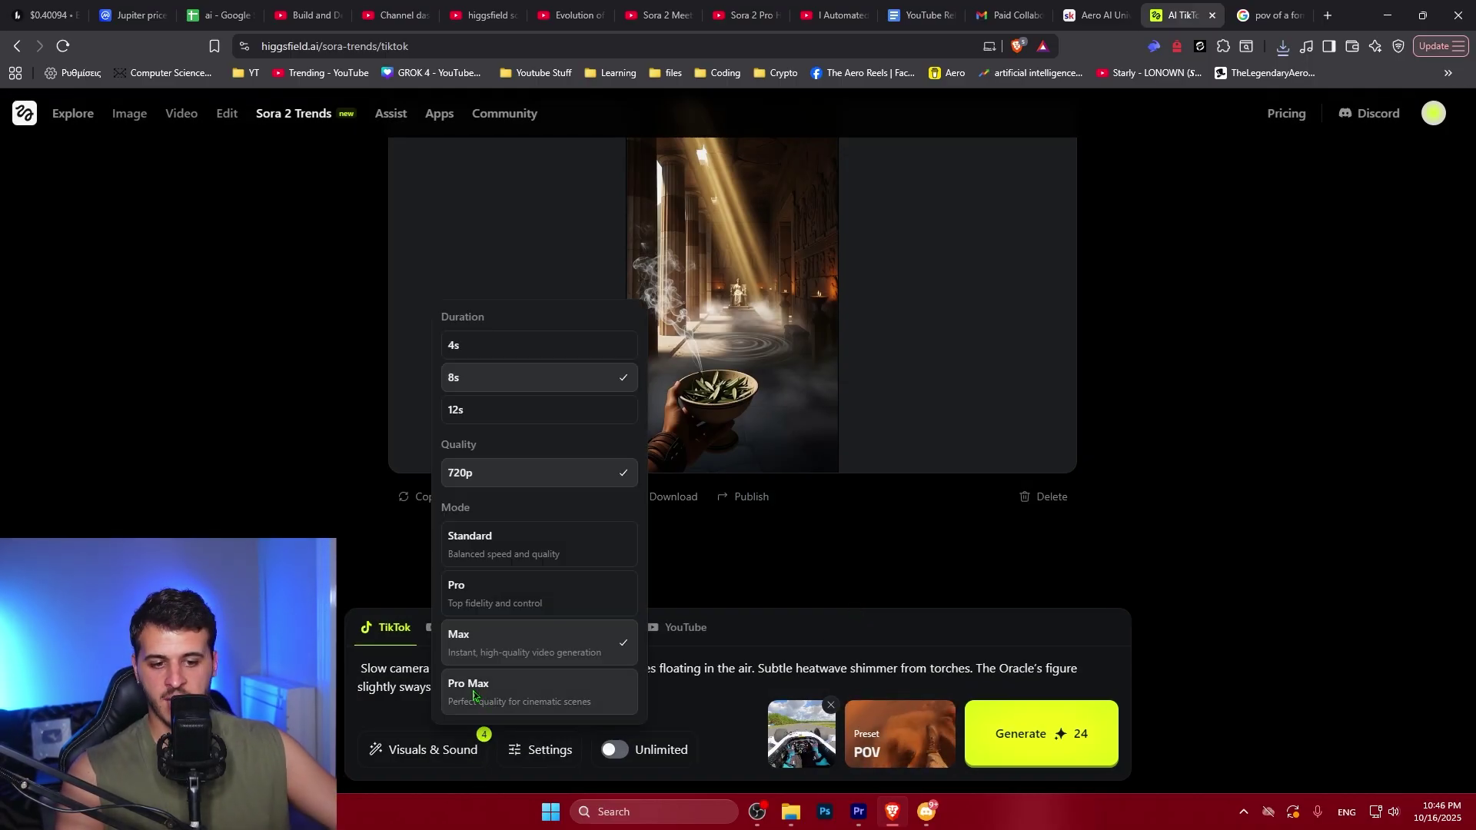
pyautogui.click(532, 696)
pyautogui.click(482, 477)
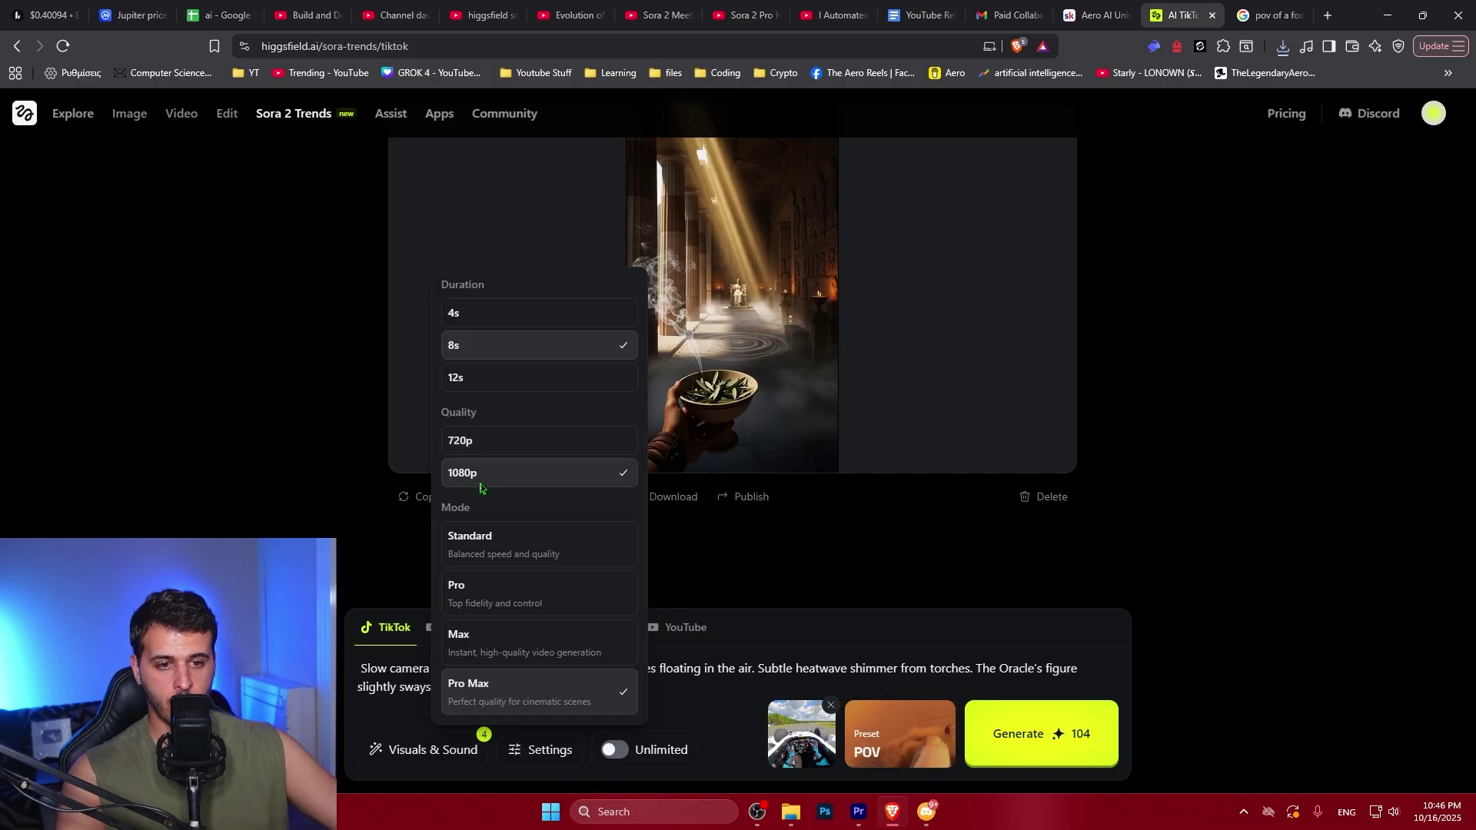
pyautogui.click(456, 381)
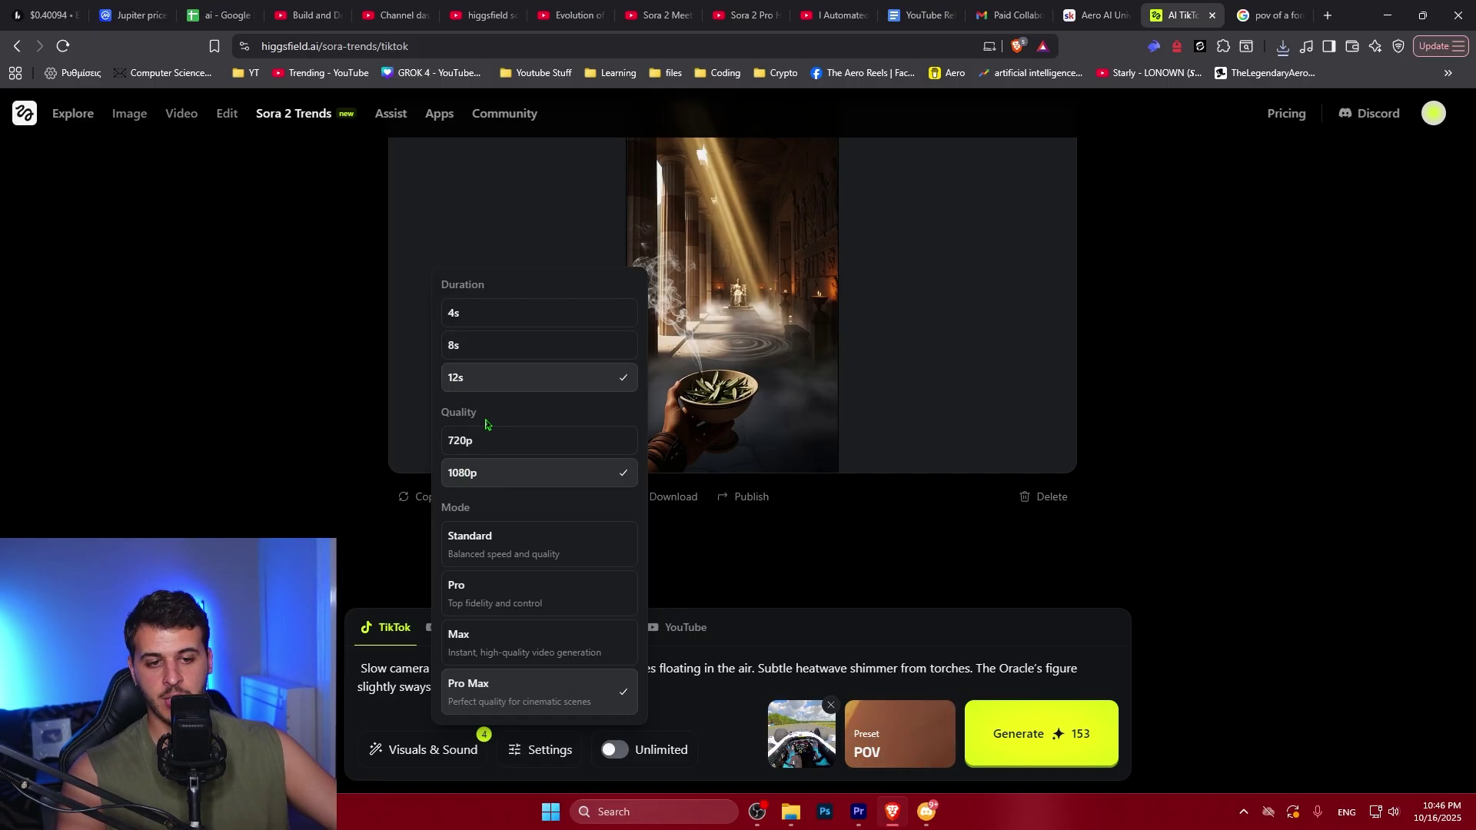
pyautogui.click(1039, 734)
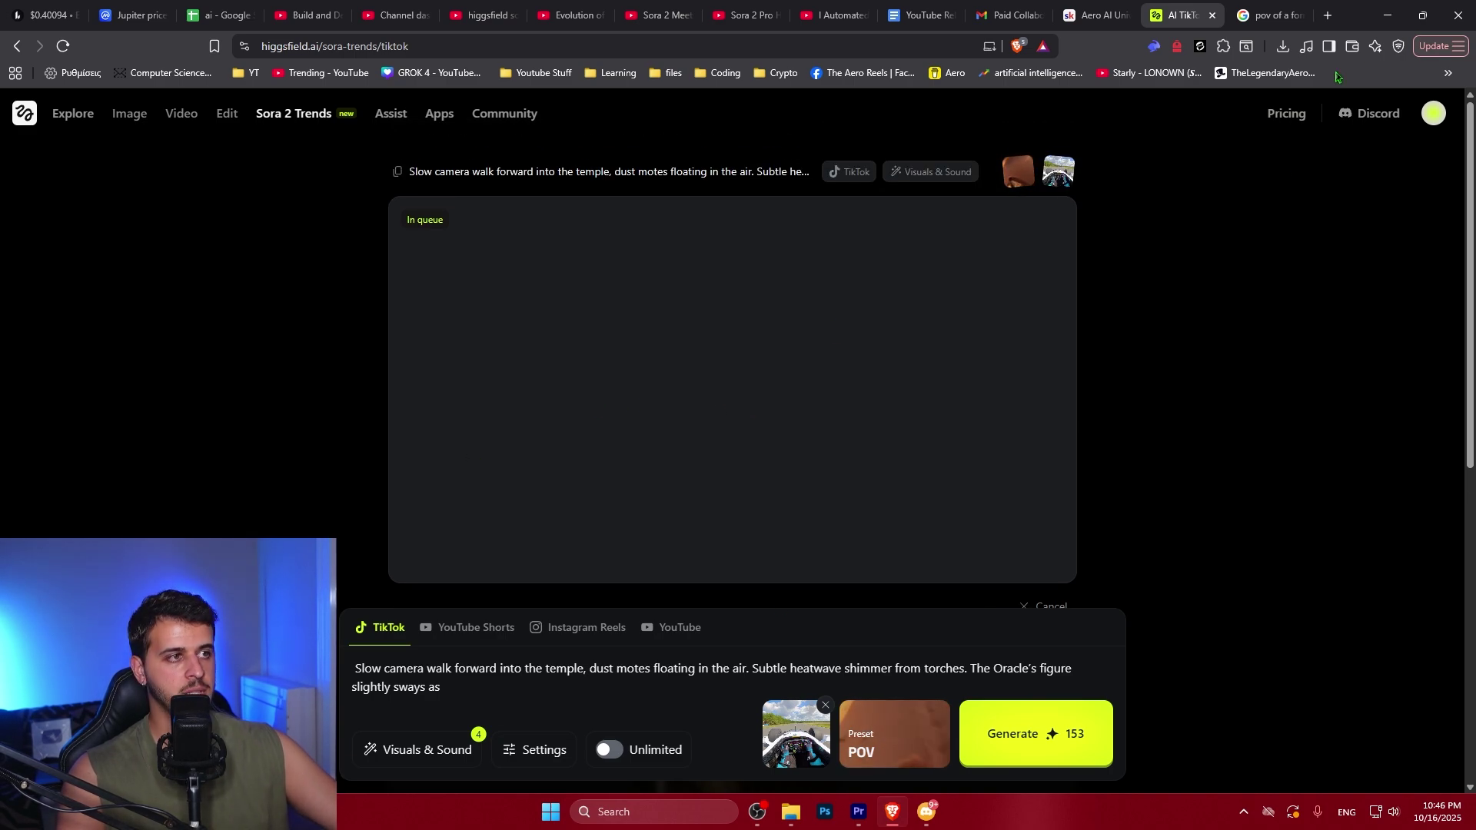
# Pick the Cinematic Motivational preset, change the prompt to 'A box fighter training in the gym', and remove the reference image
pyautogui.click(885, 718)
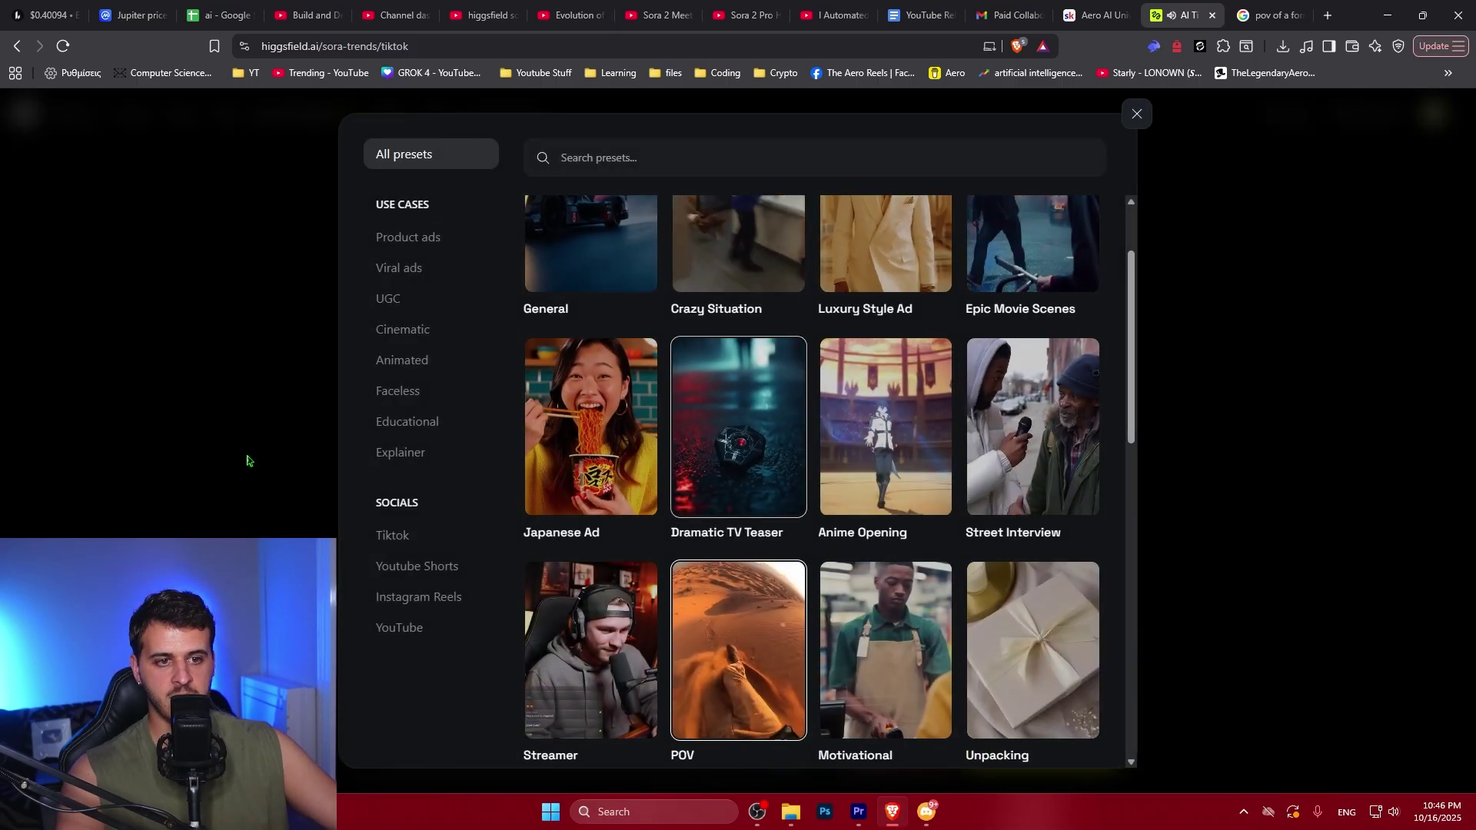
pyautogui.click(403, 329)
pyautogui.click(1057, 332)
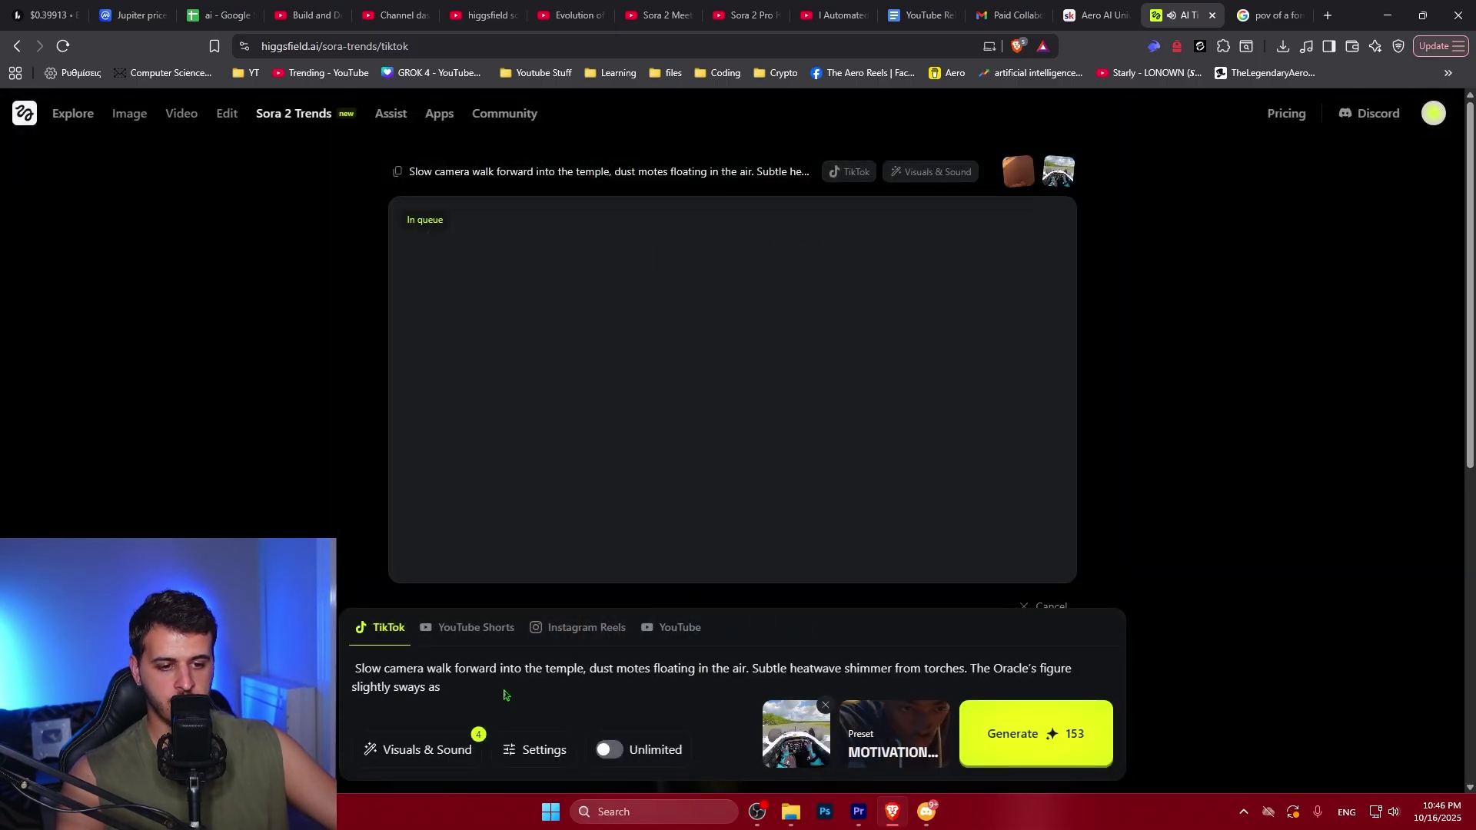
pyautogui.hotkey('ctrl', 'a')
pyautogui.write('A')
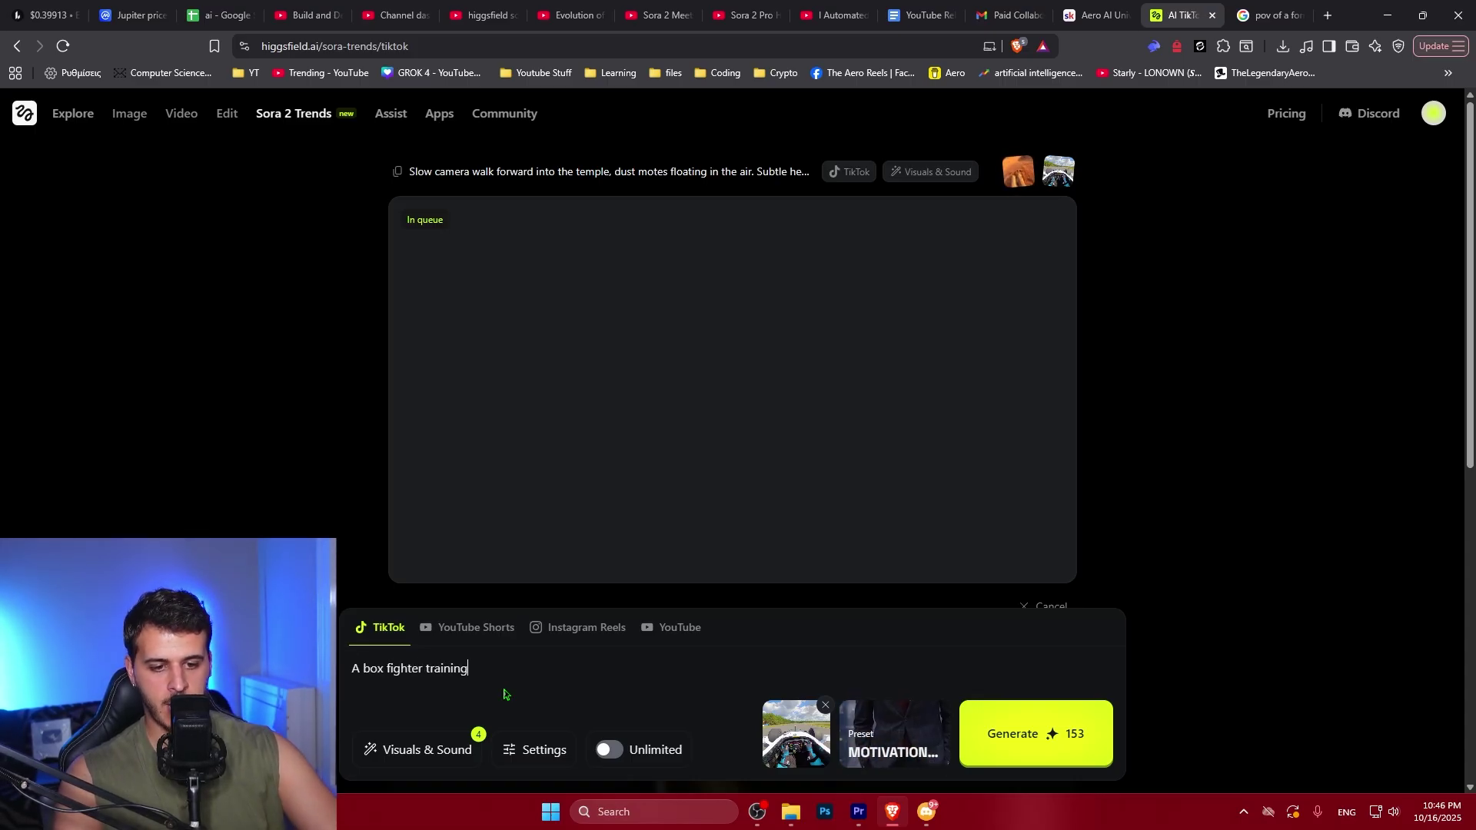
pyautogui.write(' box fighter training in the gym')
pyautogui.click(826, 705)
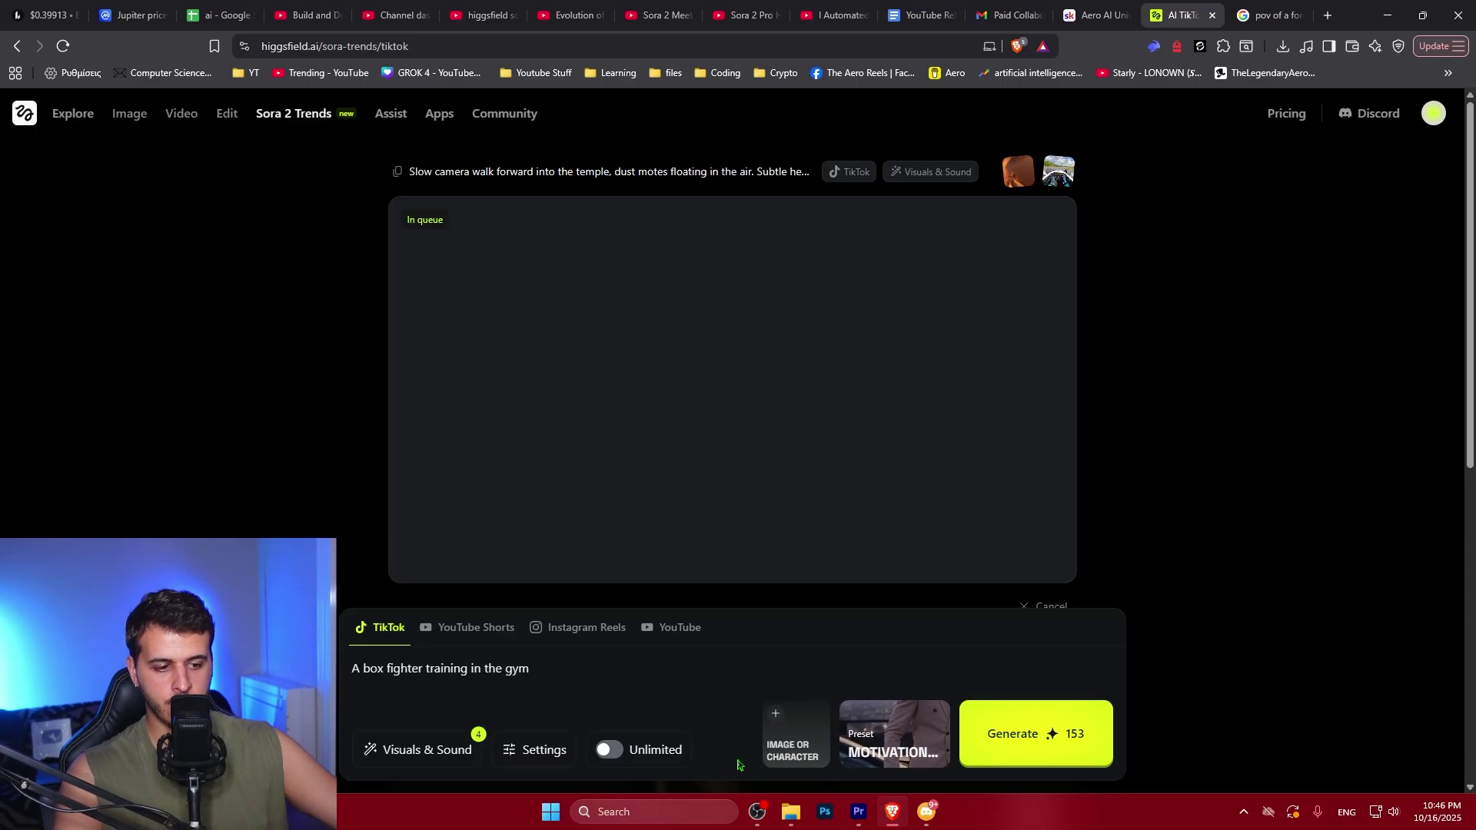
# Set visuals to Anime style, Ultra High craziness and Fast Paced montage, and save
pyautogui.click(419, 750)
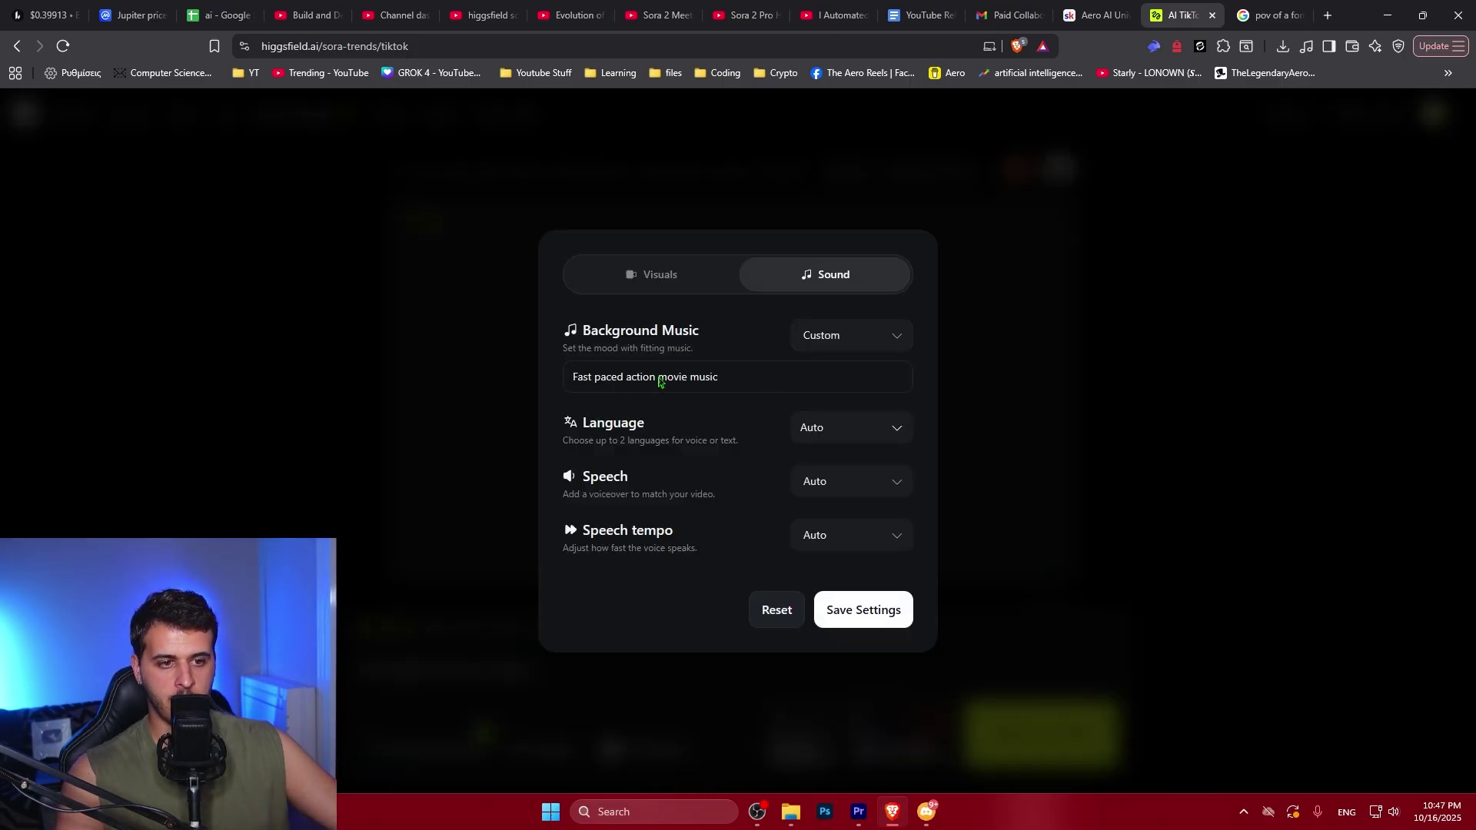
pyautogui.click(682, 270)
pyautogui.click(849, 380)
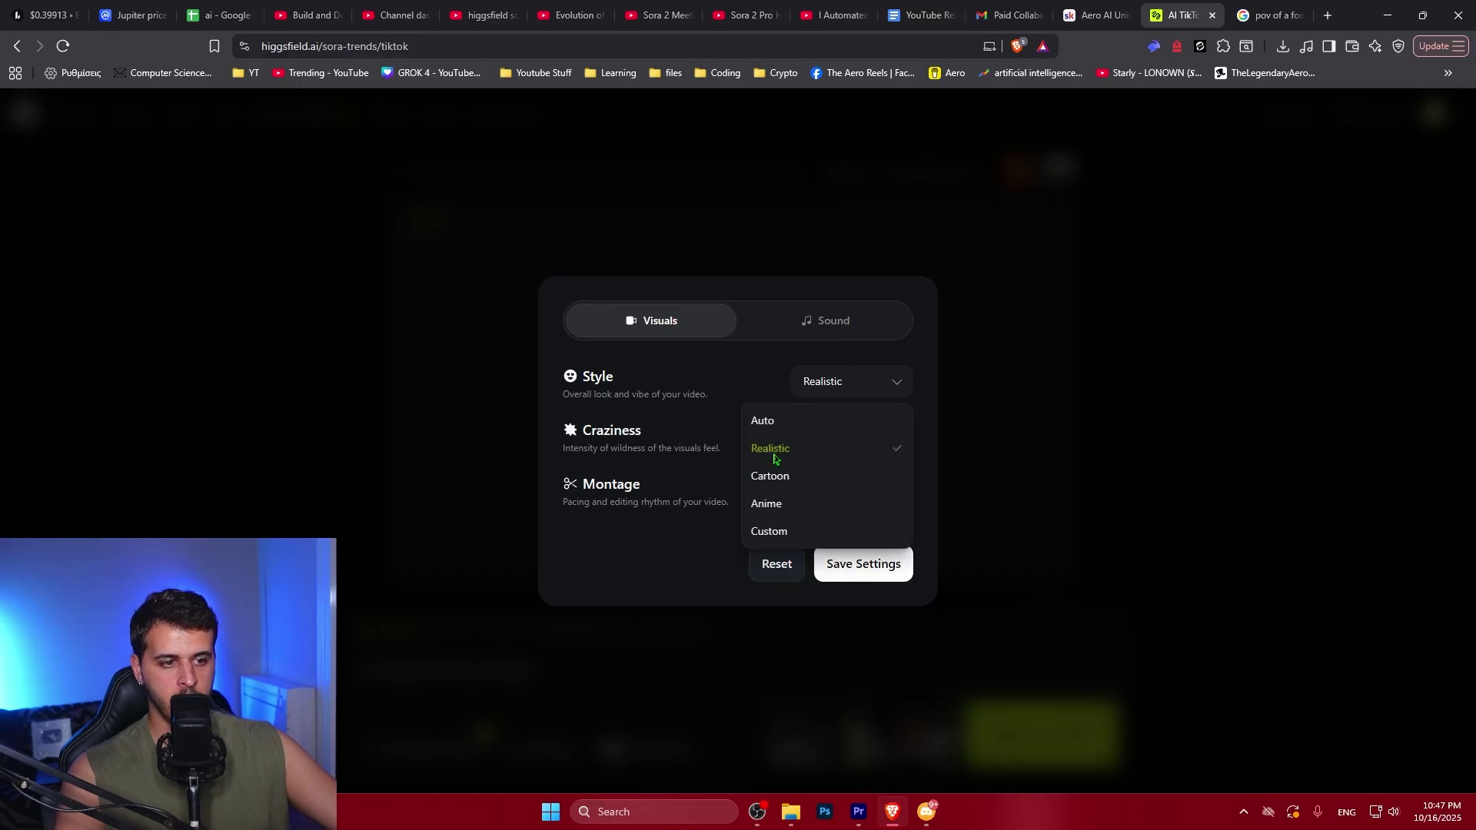
pyautogui.click(766, 504)
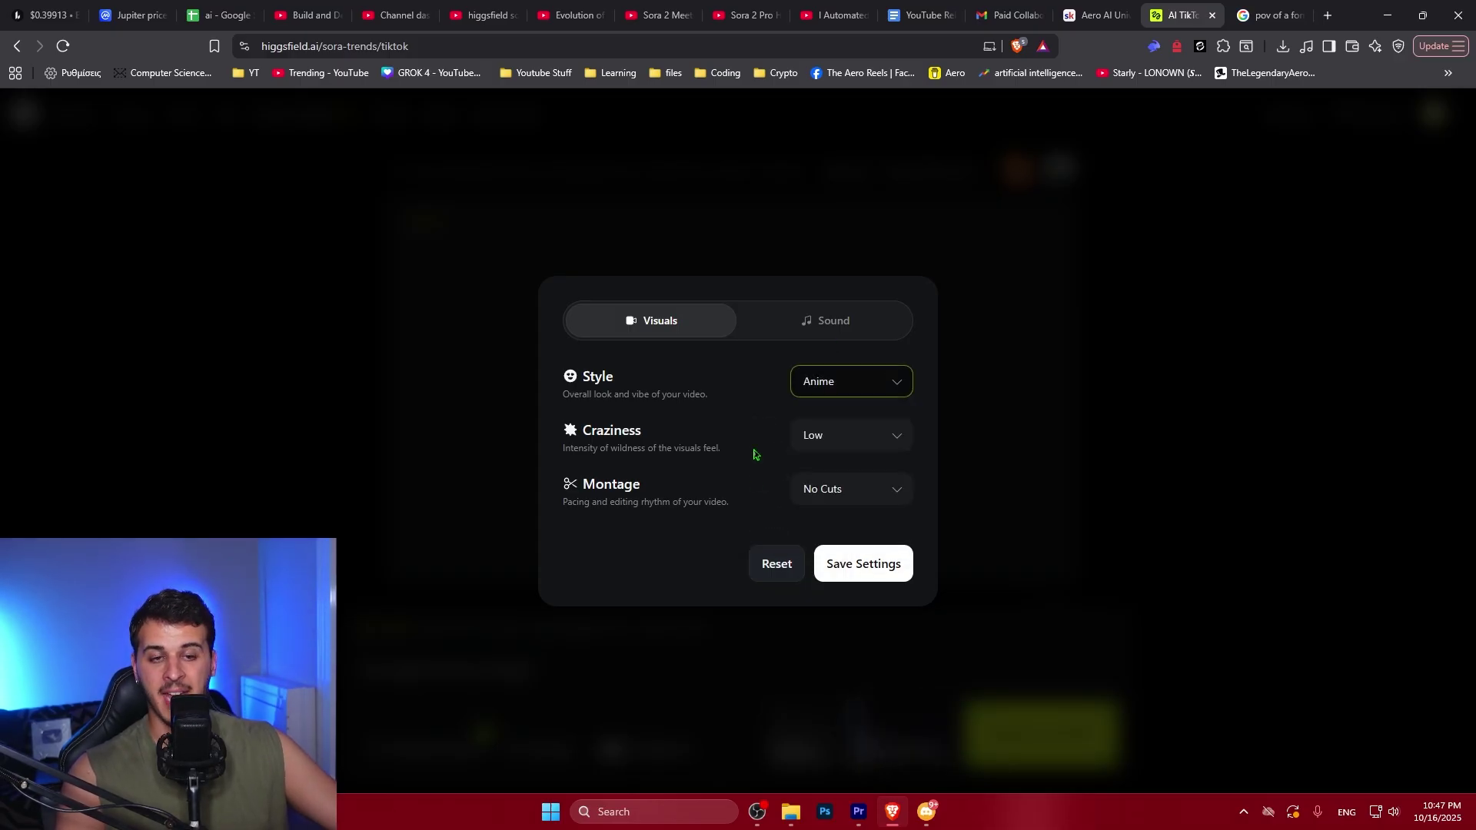
pyautogui.click(850, 436)
pyautogui.click(777, 588)
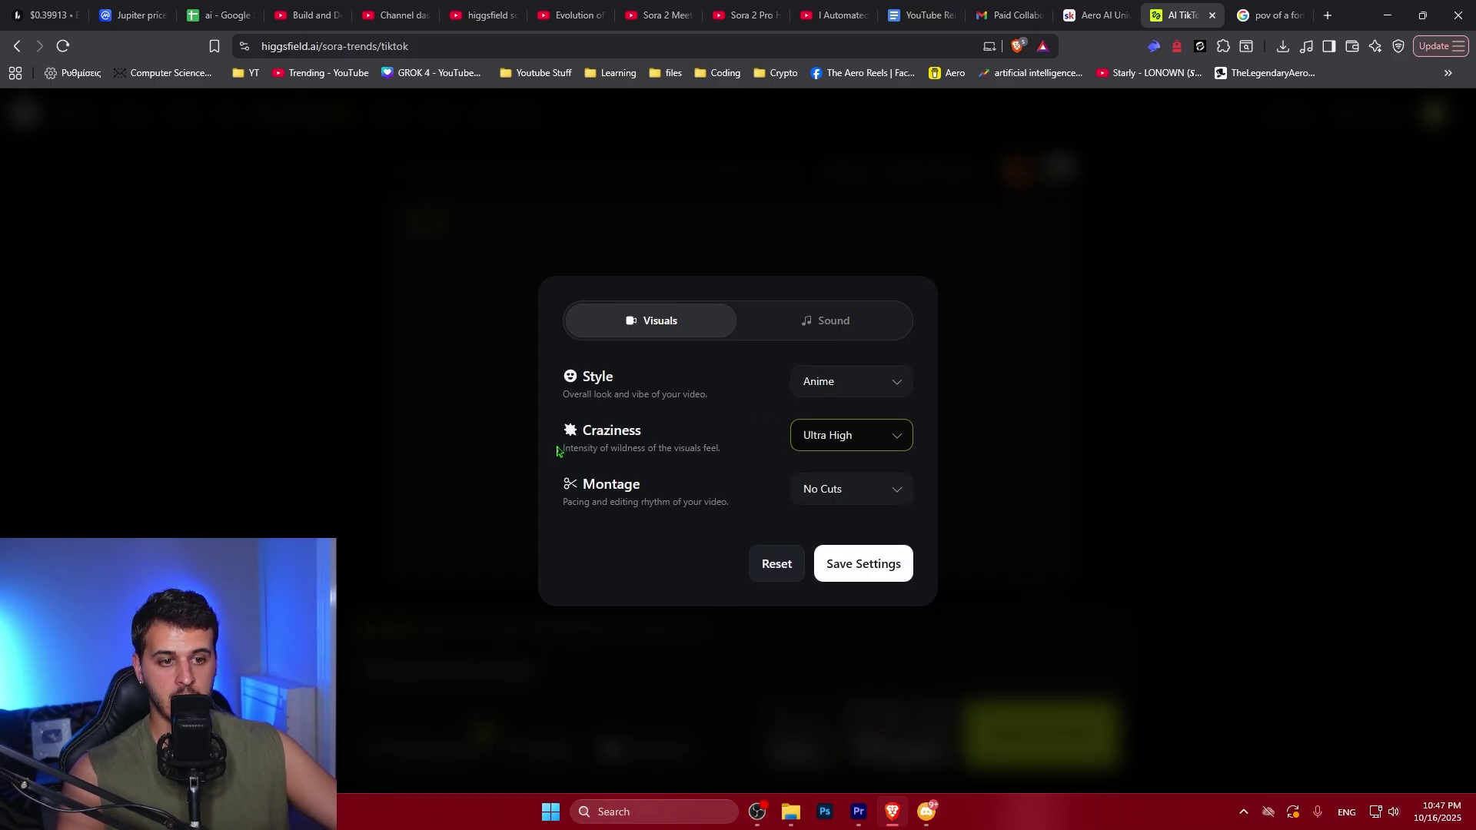
pyautogui.click(735, 452)
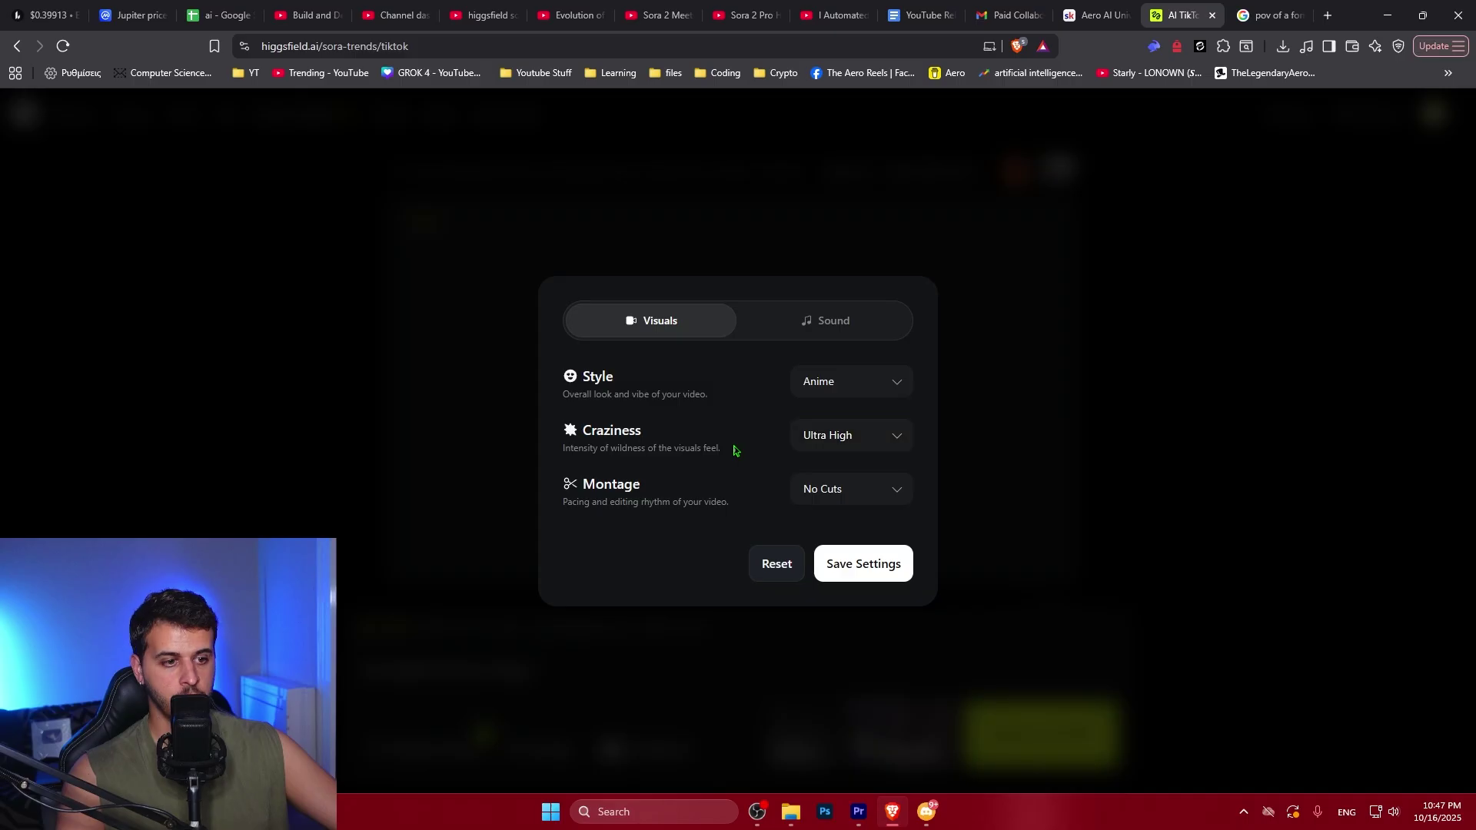
pyautogui.click(855, 492)
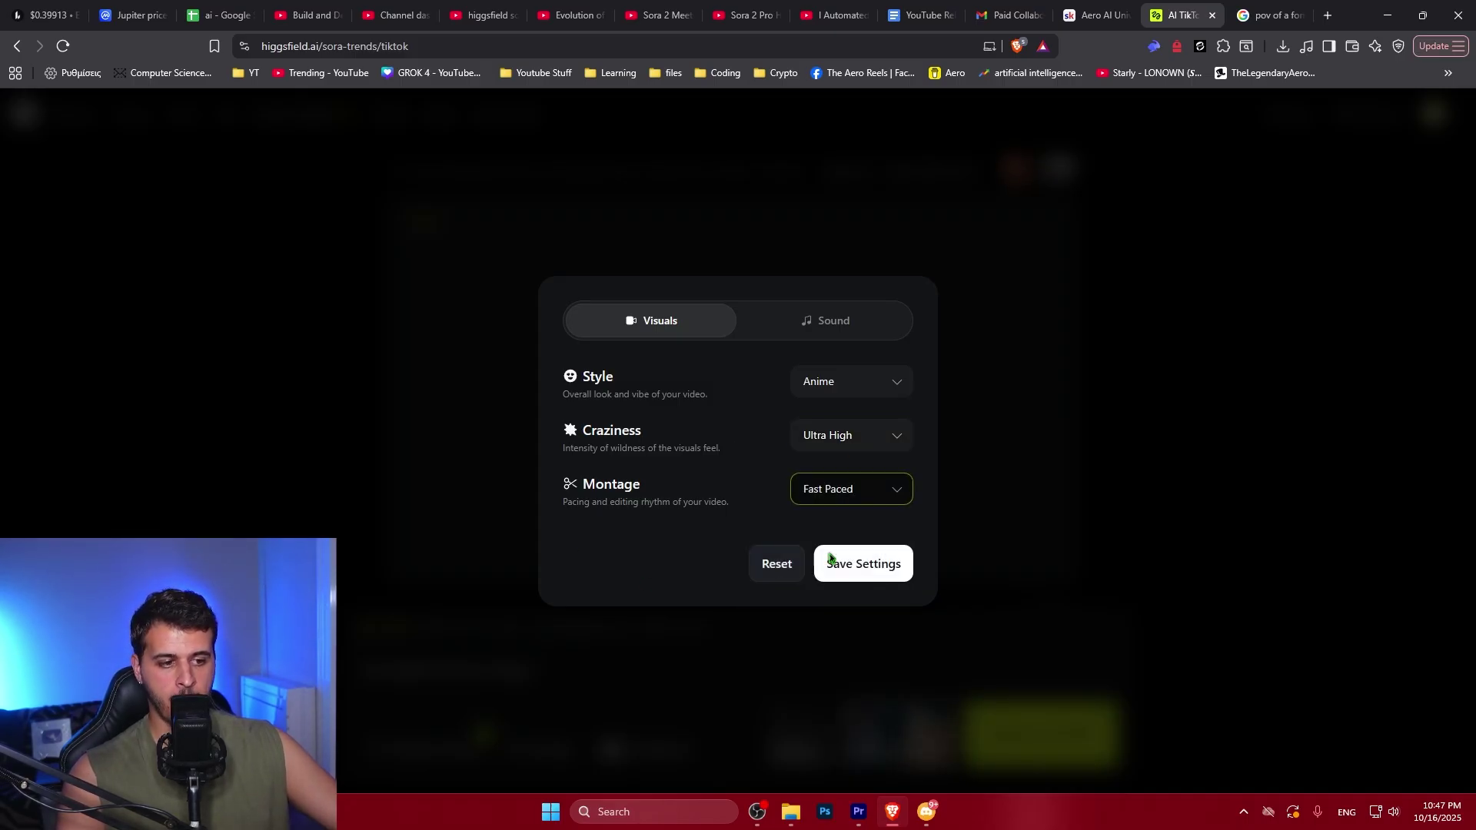
pyautogui.click(836, 567)
# Leave duration, quality and mode unchanged and generate the boxing video
pyautogui.click(534, 749)
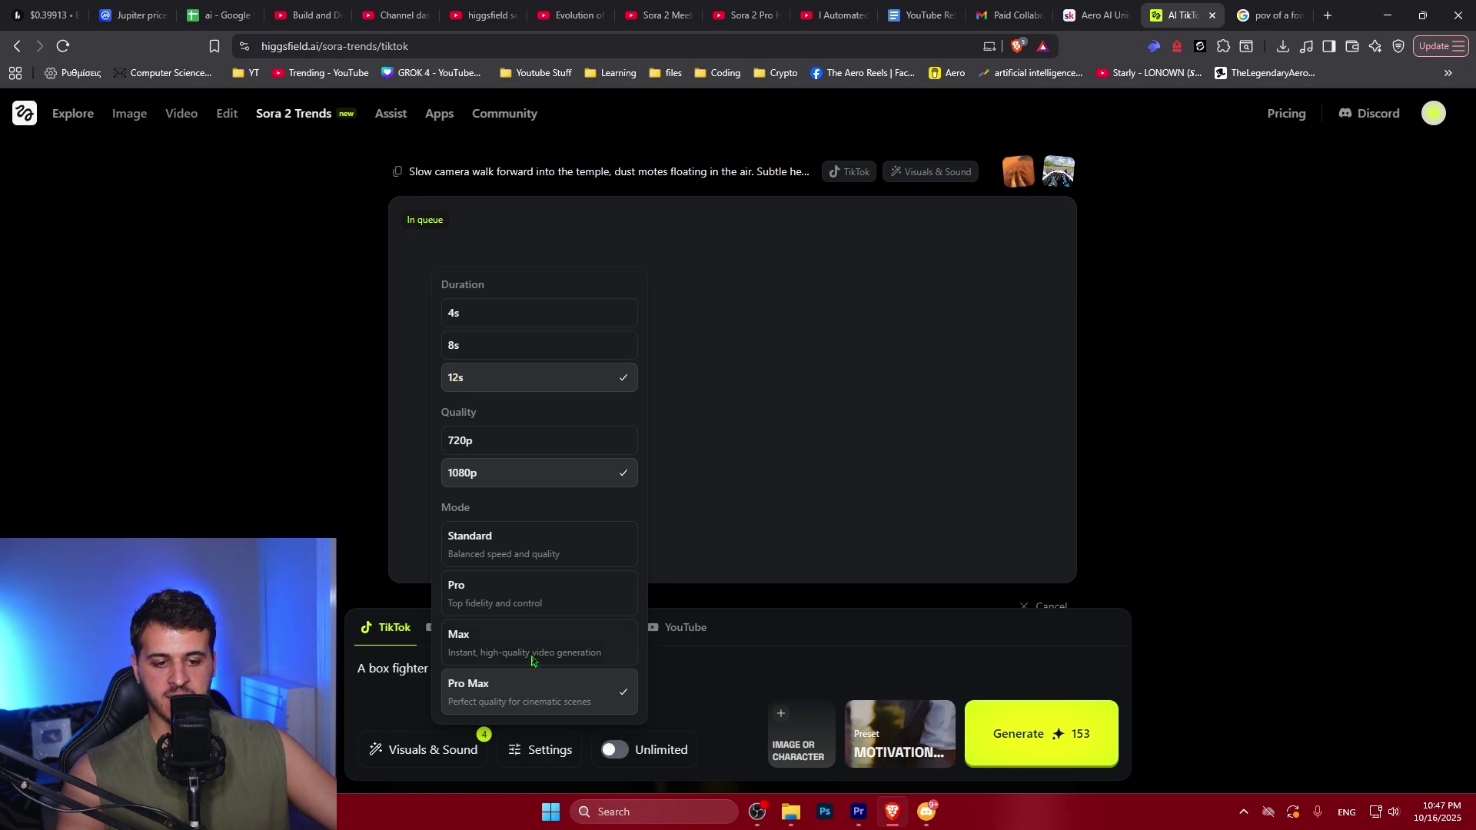
pyautogui.click(681, 683)
pyautogui.click(1018, 733)
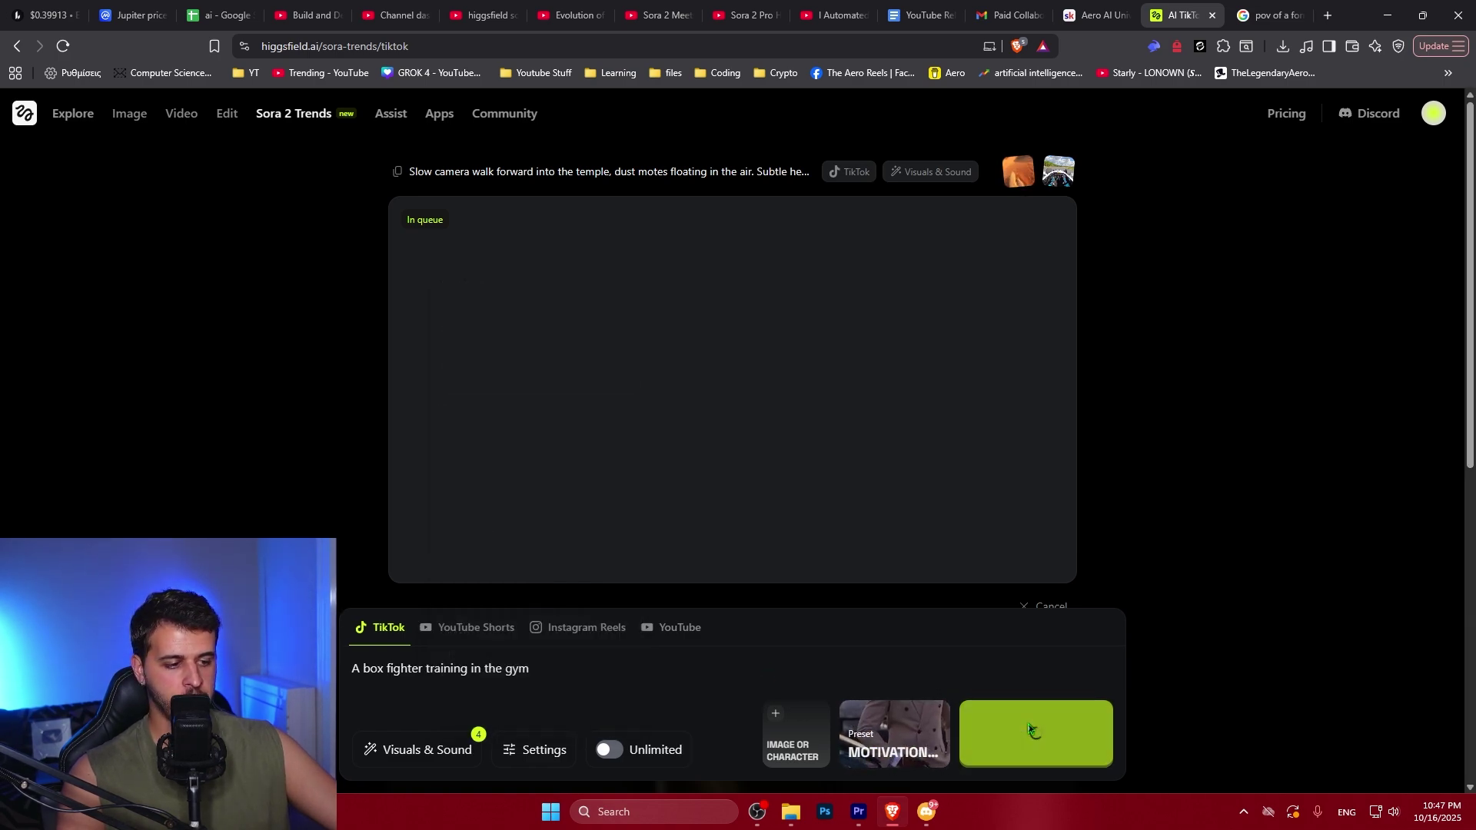
# Scroll the results list until the Formula 1 cockpit POV video finishes rendering
pyautogui.scroll(-10, 682, 391)
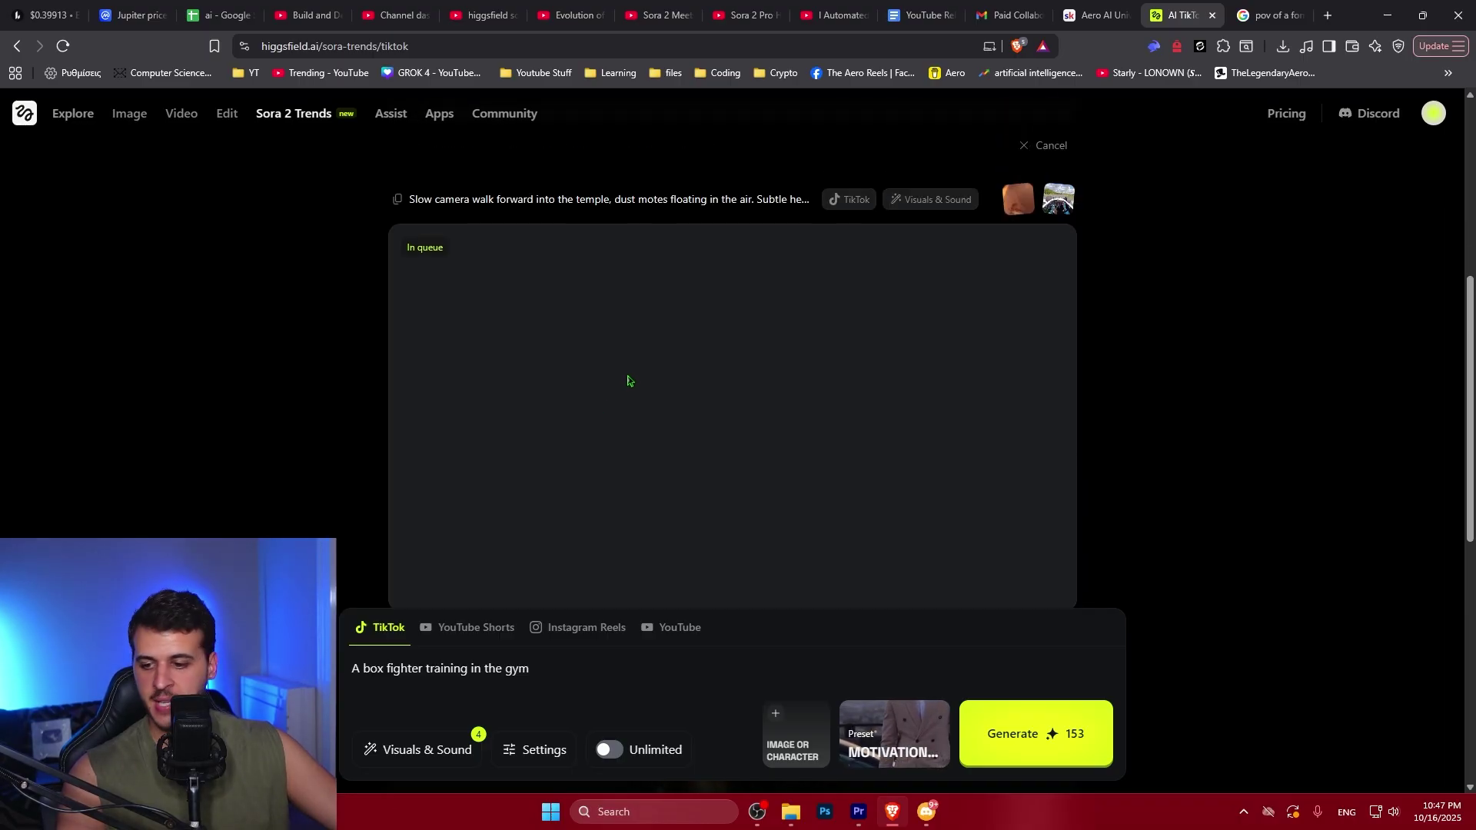
pyautogui.scroll(10, 628, 381)
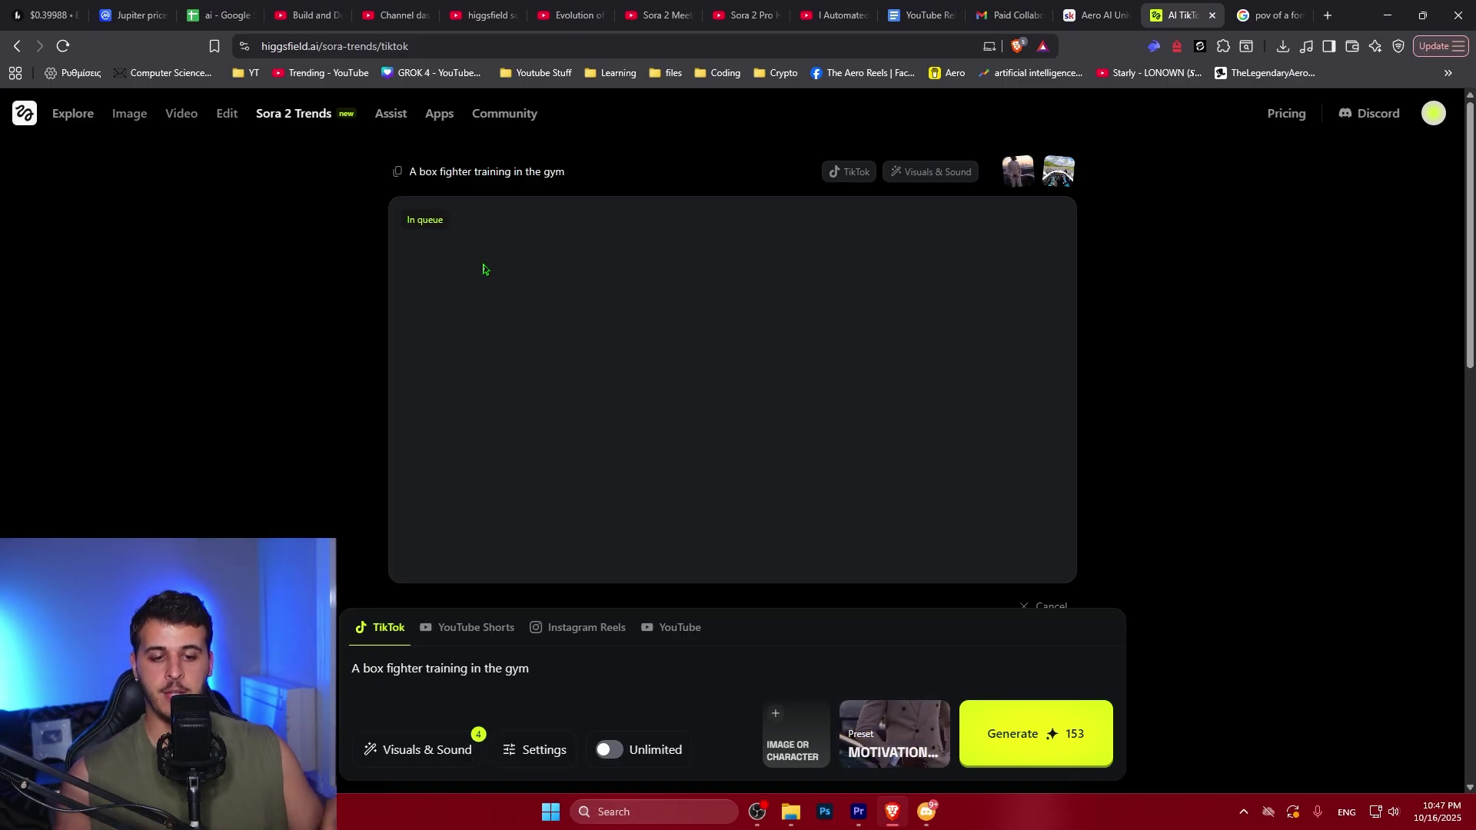
pyautogui.scroll(-4, 484, 270)
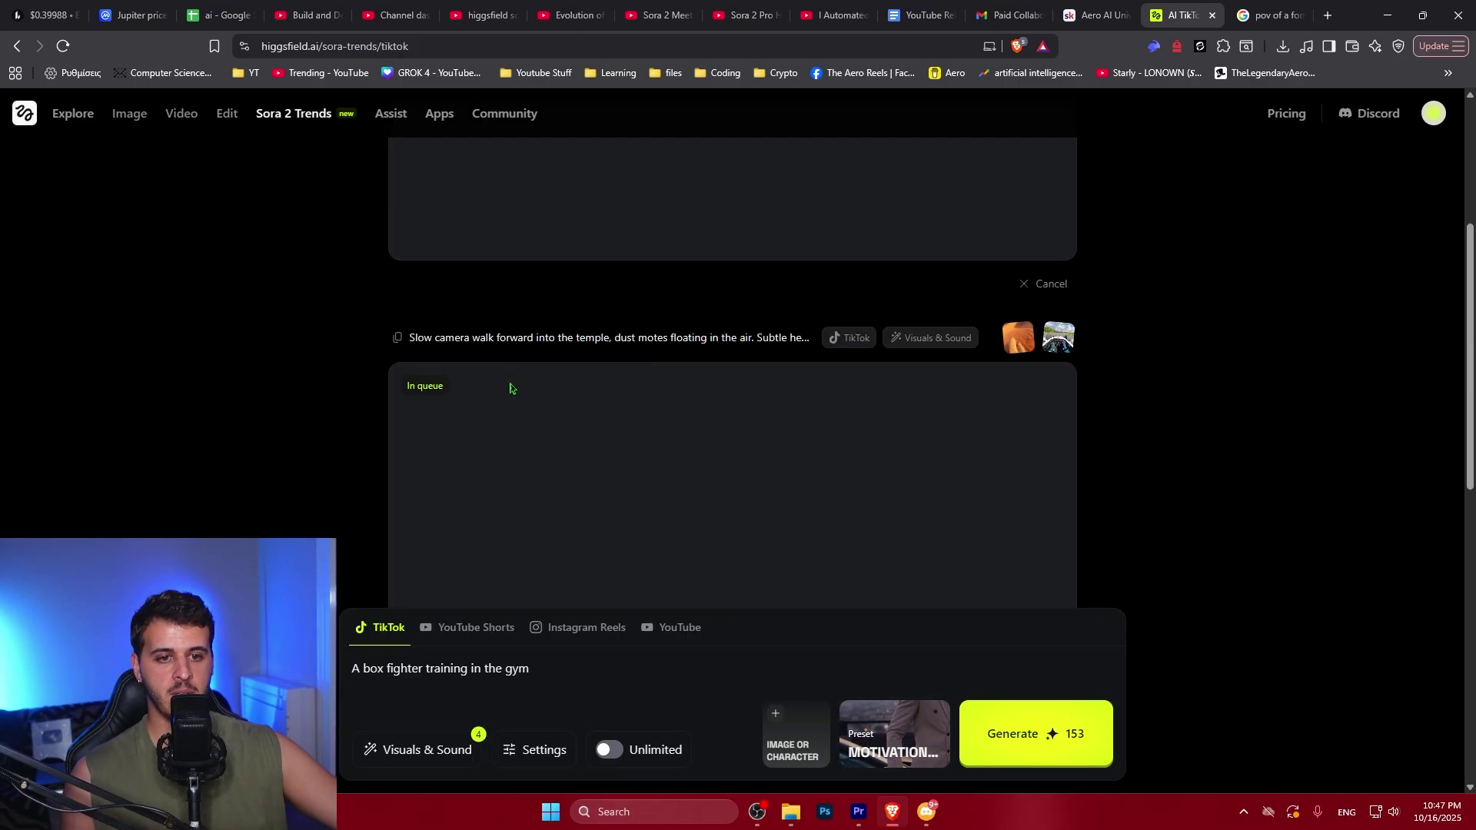
pyautogui.scroll(2, 511, 386)
pyautogui.scroll(5, 511, 388)
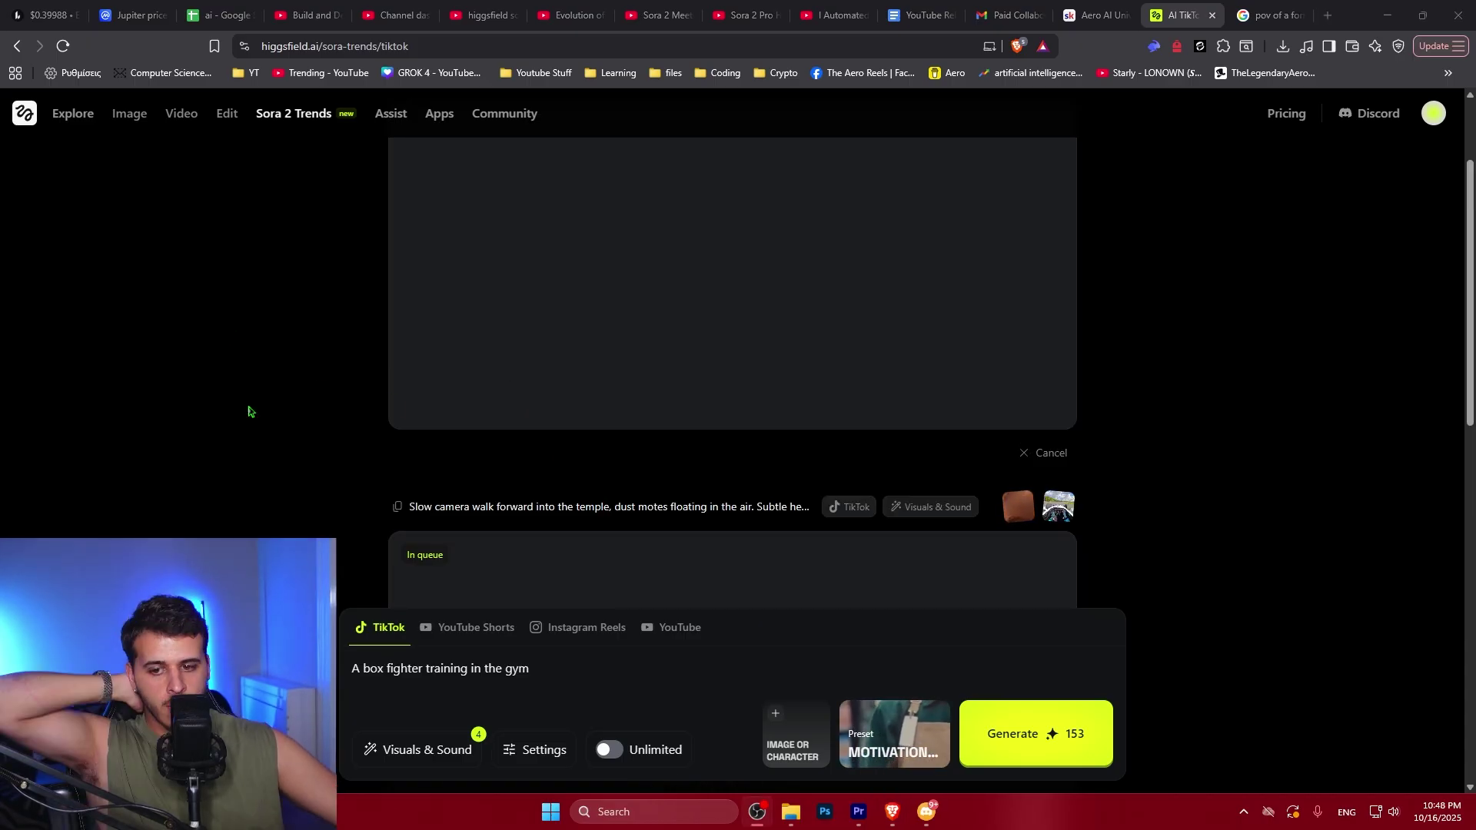
pyautogui.moveTo(186, 122)
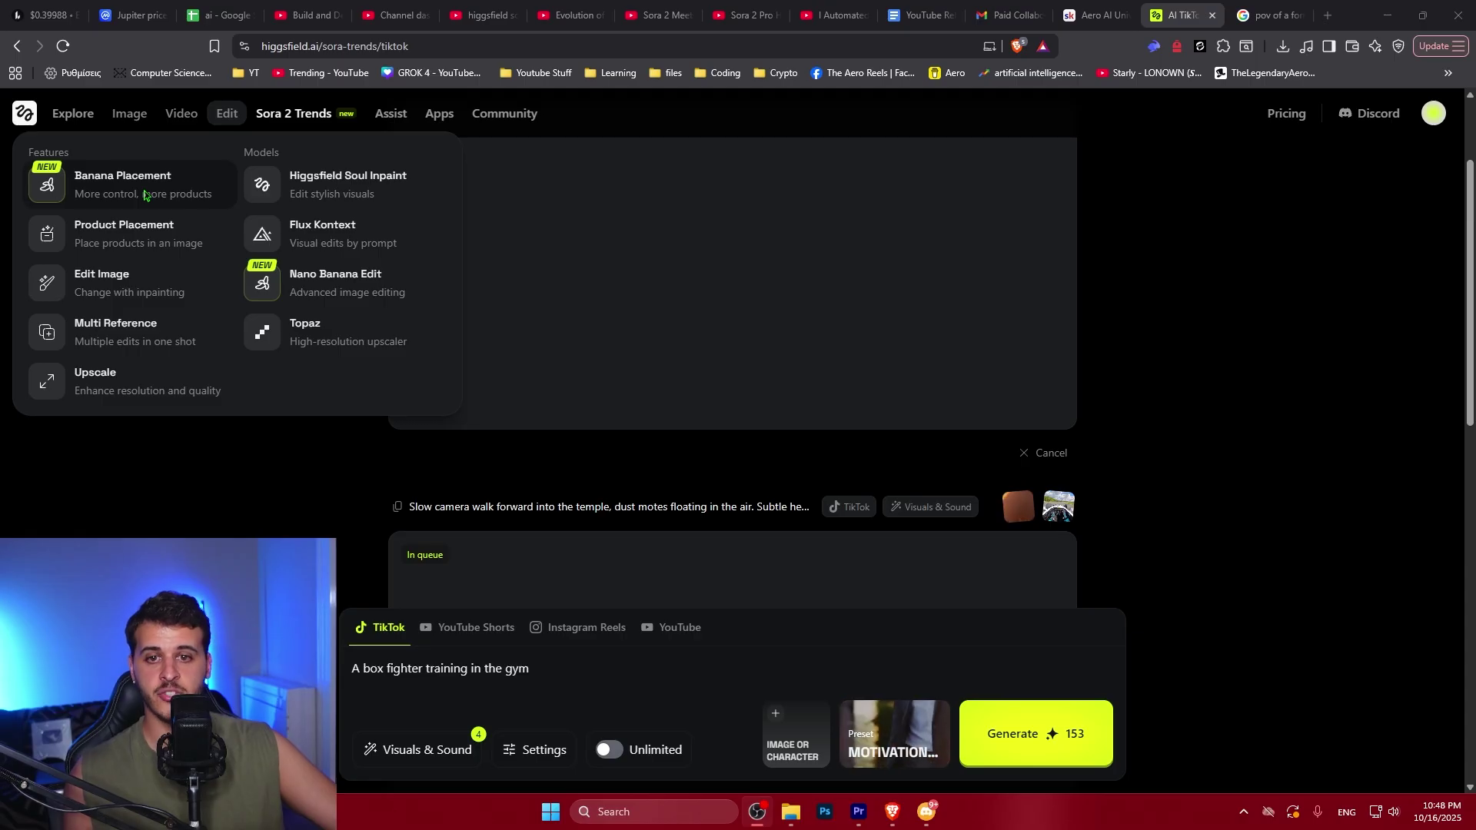
pyautogui.moveTo(138, 117)
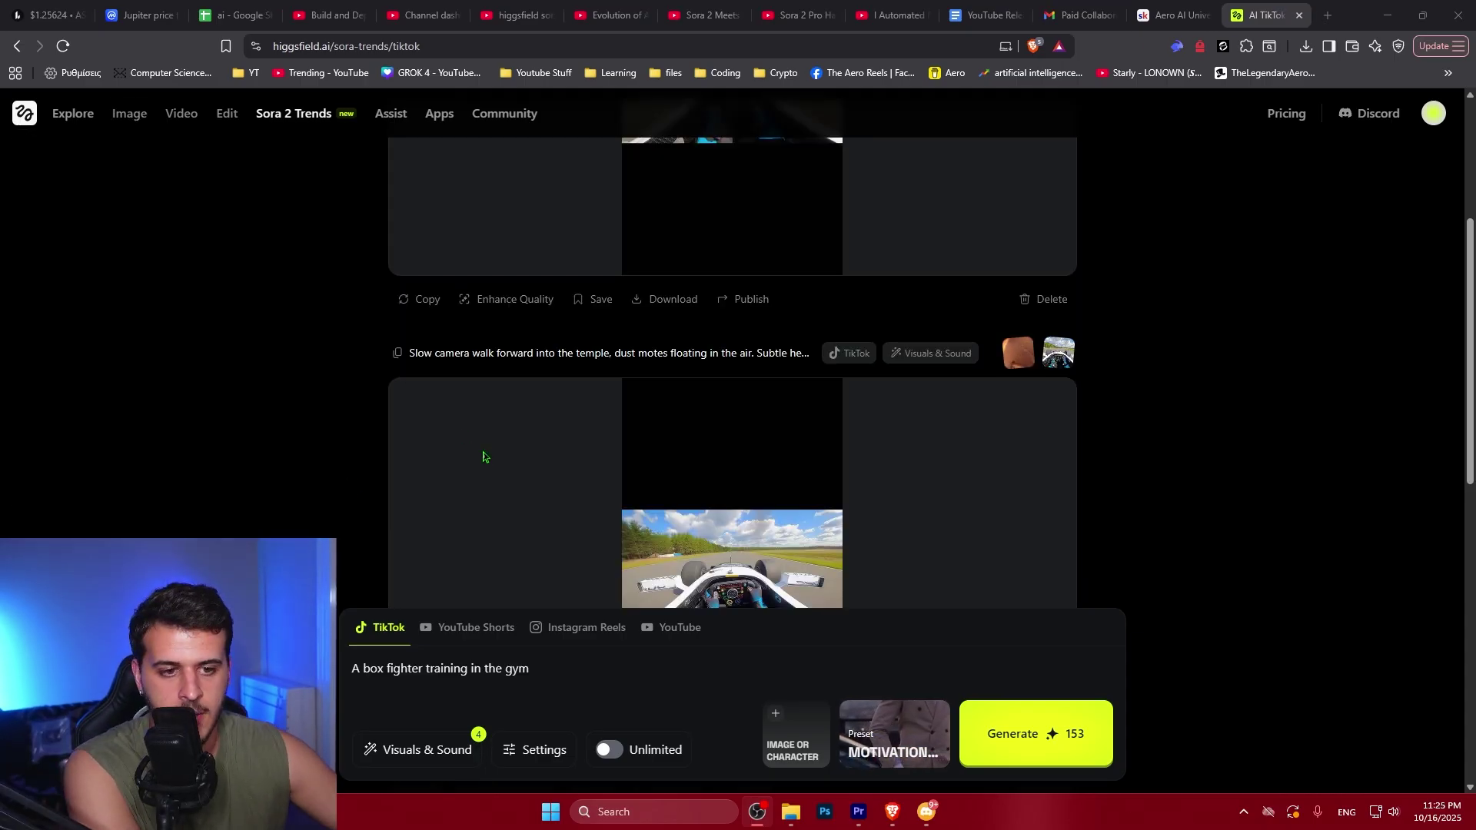
# Open the finished Formula 1 cockpit clip in full-screen playback
pyautogui.scroll(-3, 500, 438)
pyautogui.moveTo(721, 374)
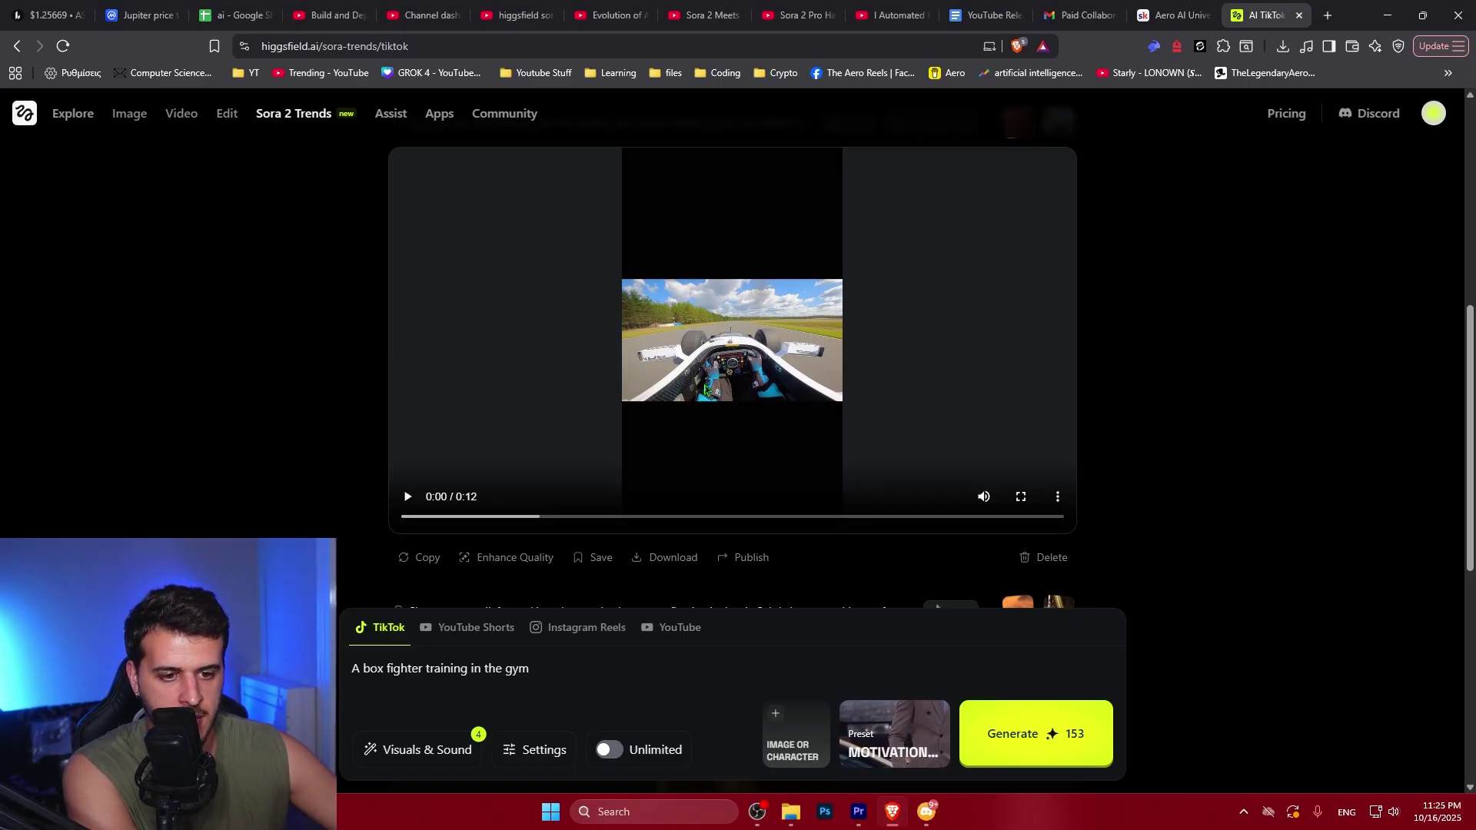
pyautogui.click(1020, 496)
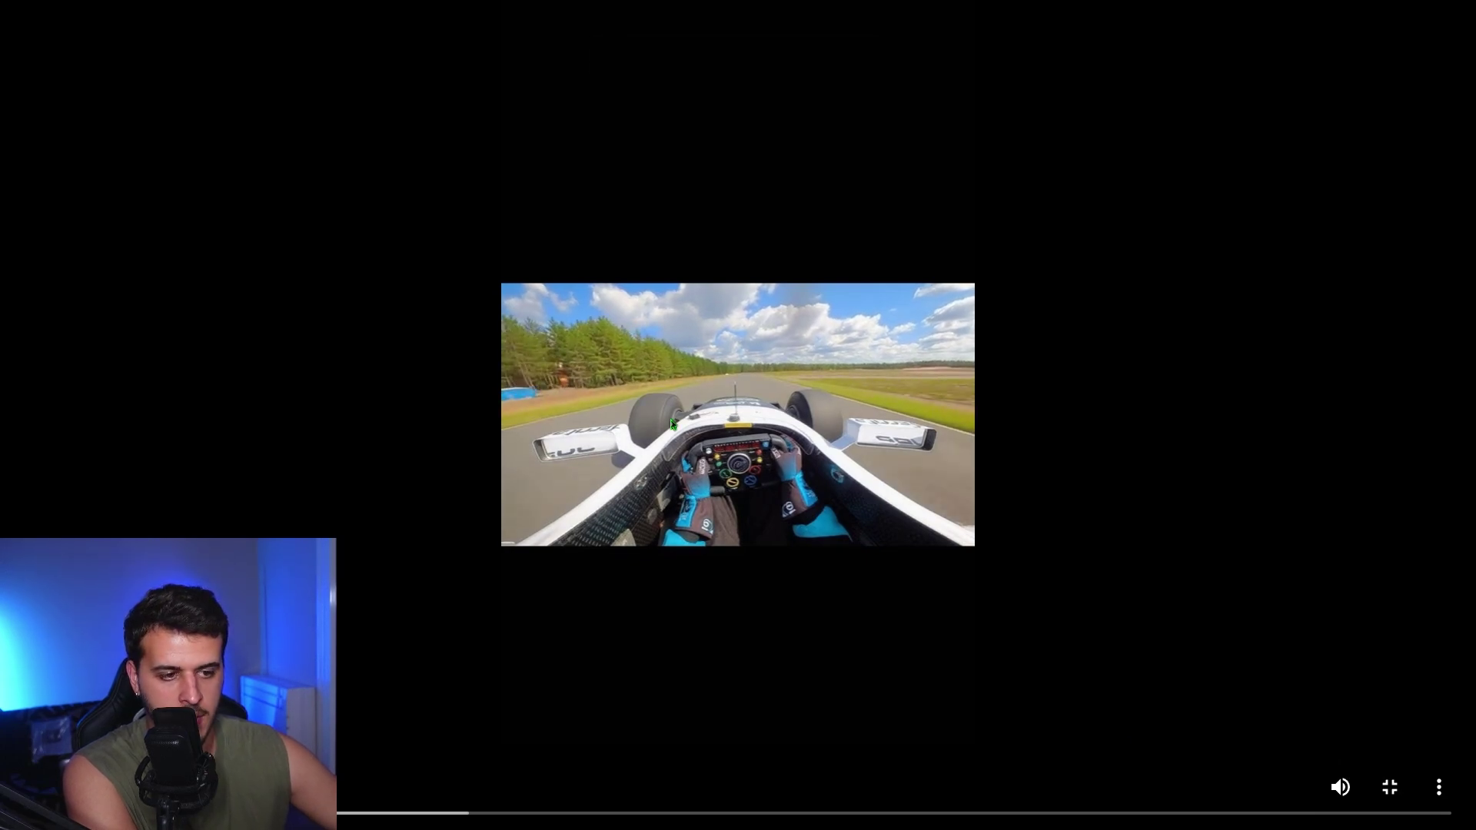
# Save the clip to Downloads as an 8.0 MB MP4 and show it in File Explorer
pyautogui.hotkey('ctrl', 's')
pyautogui.click(1084, 571)
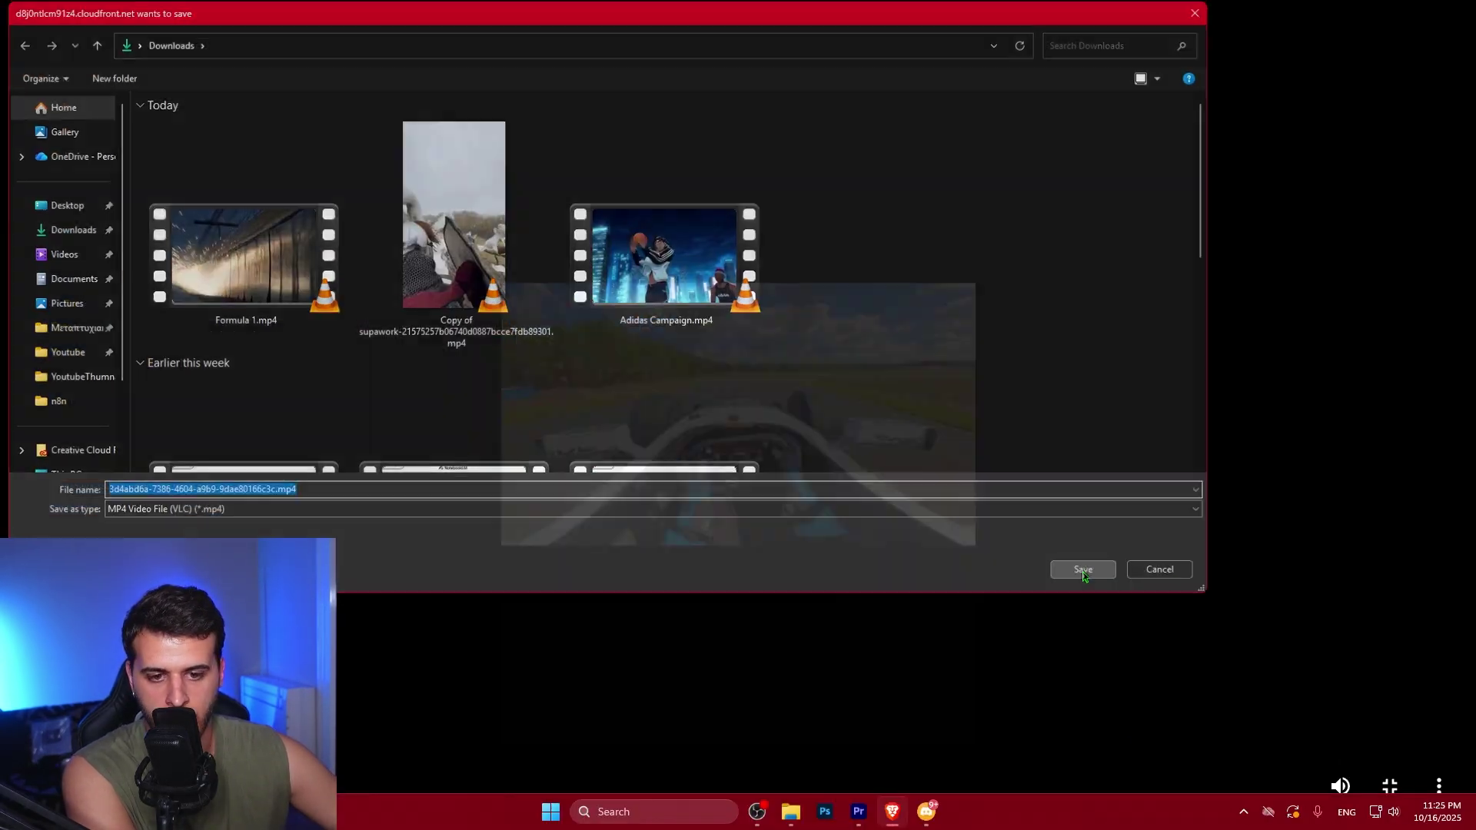
pyautogui.press('Escape')
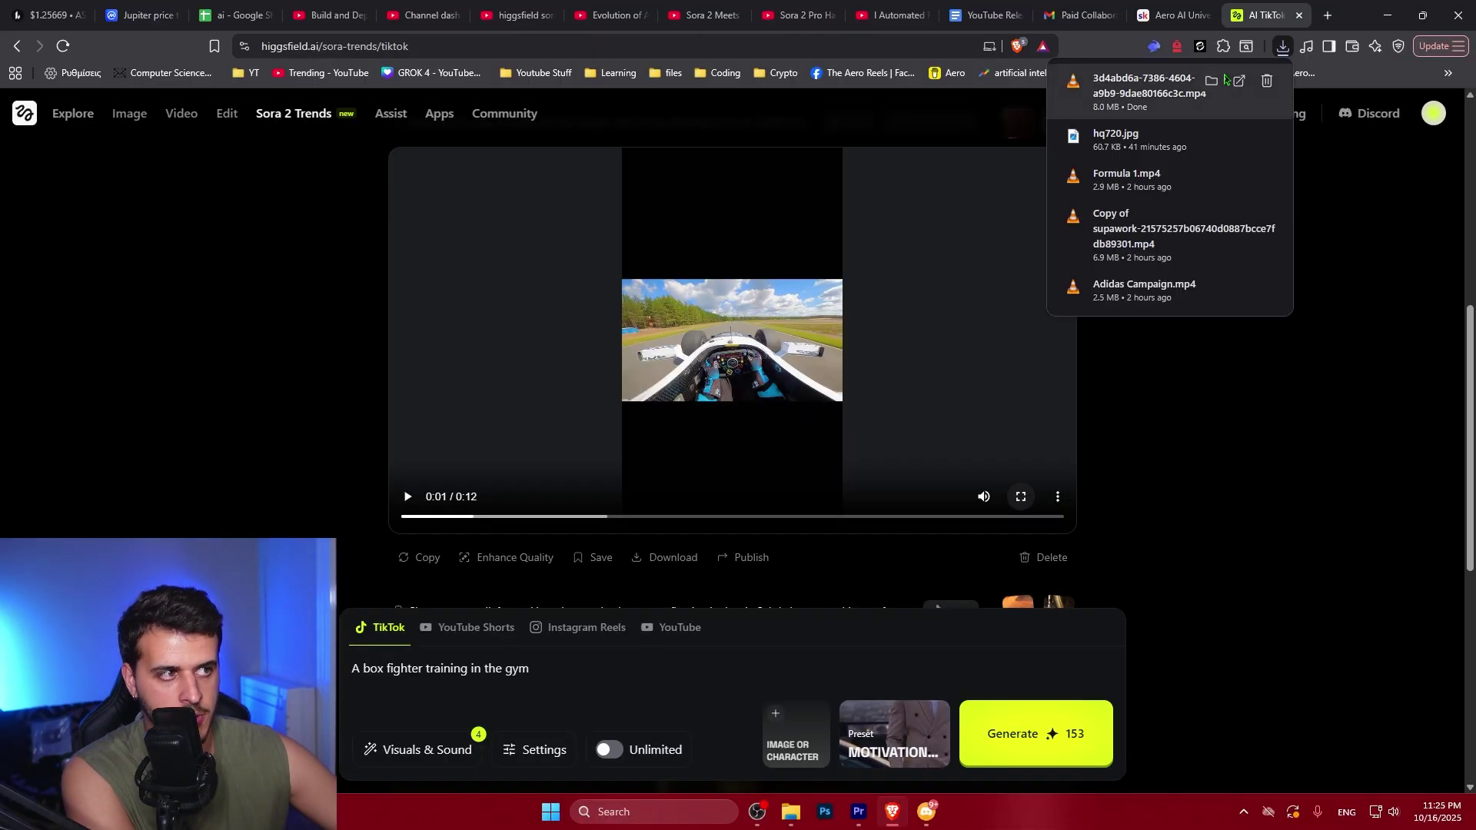
pyautogui.click(1213, 82)
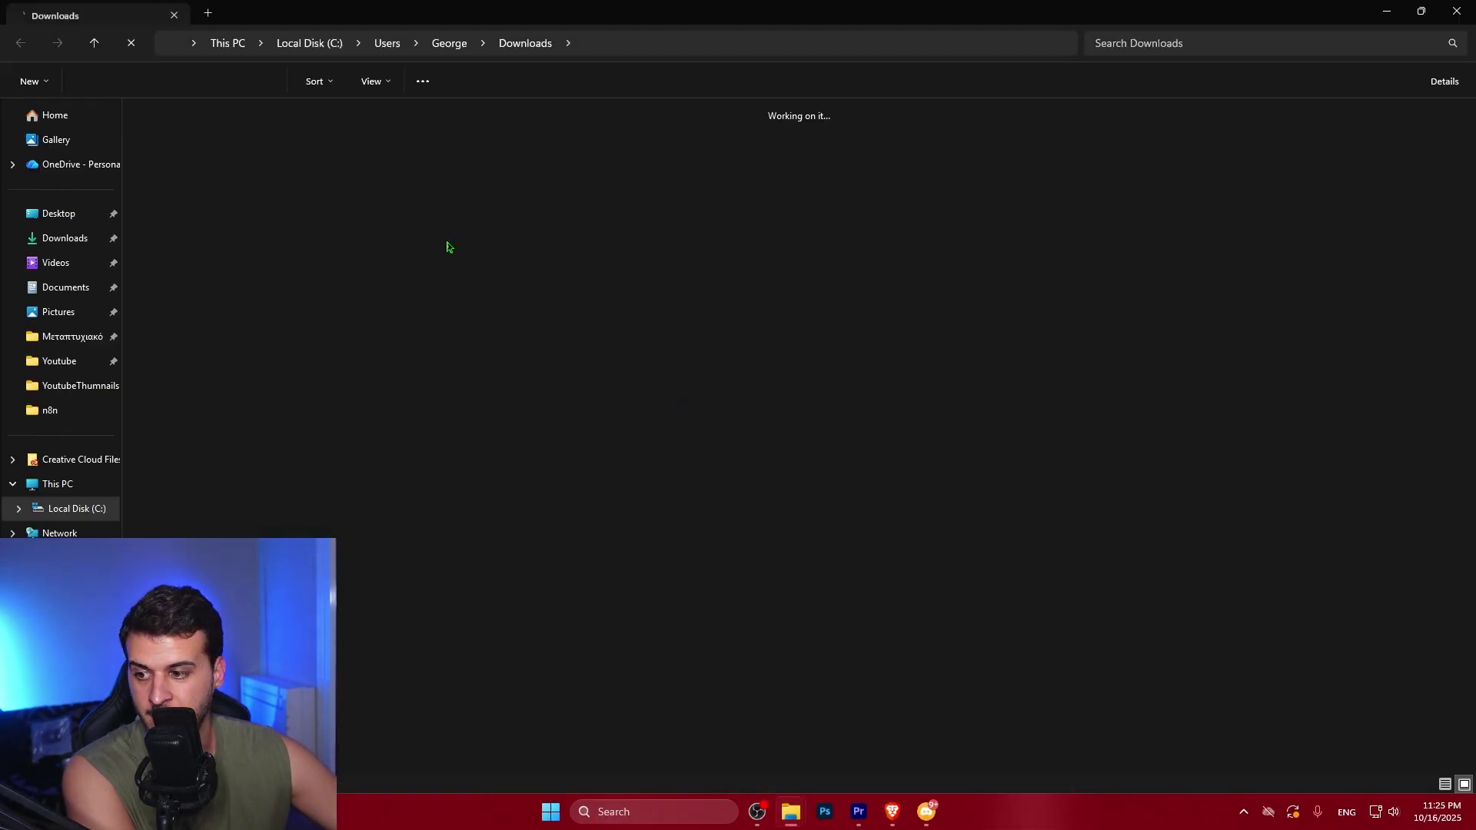
pyautogui.press('Return')
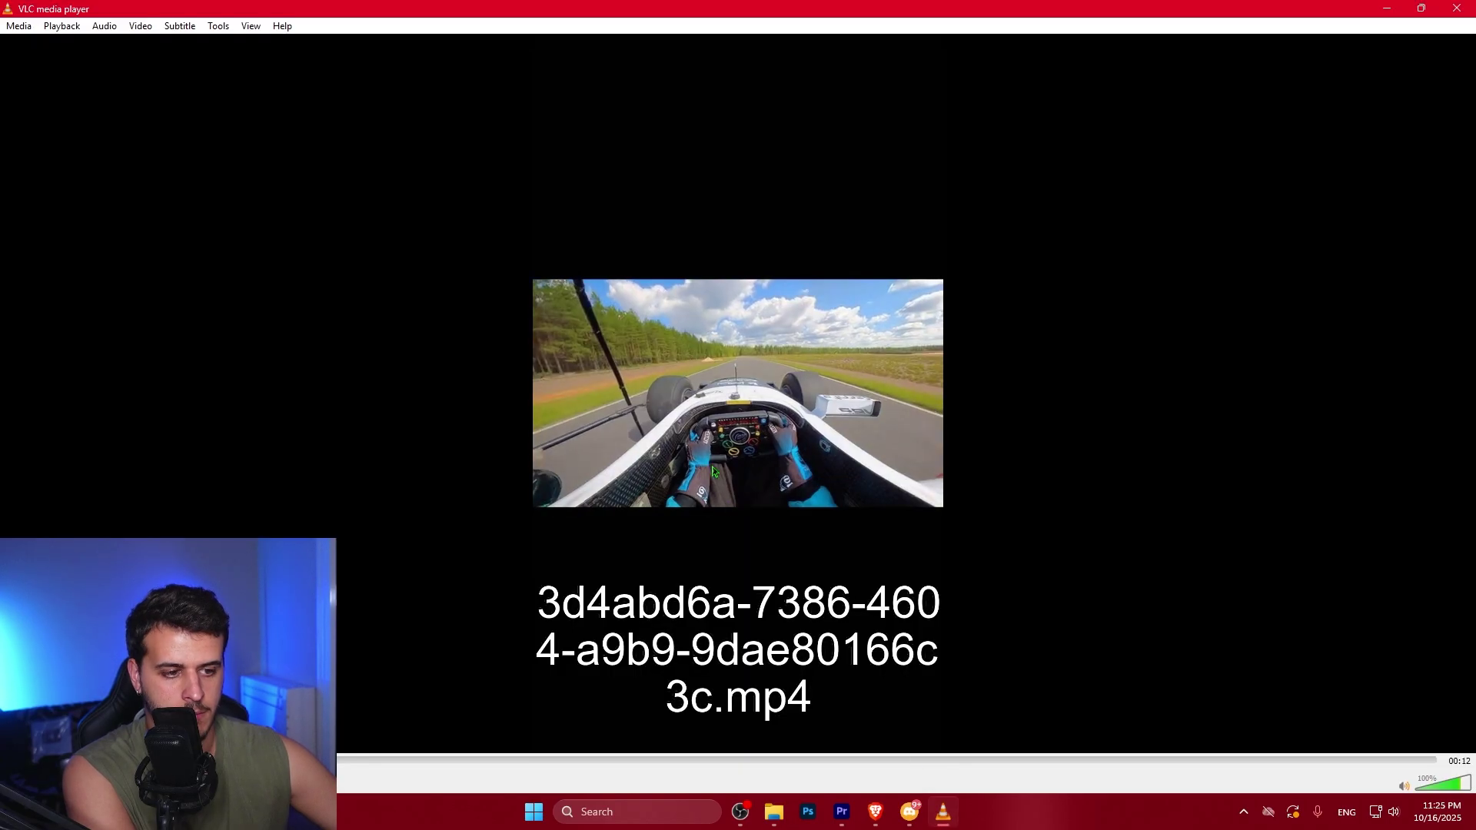
pyautogui.doubleClick(713, 471)
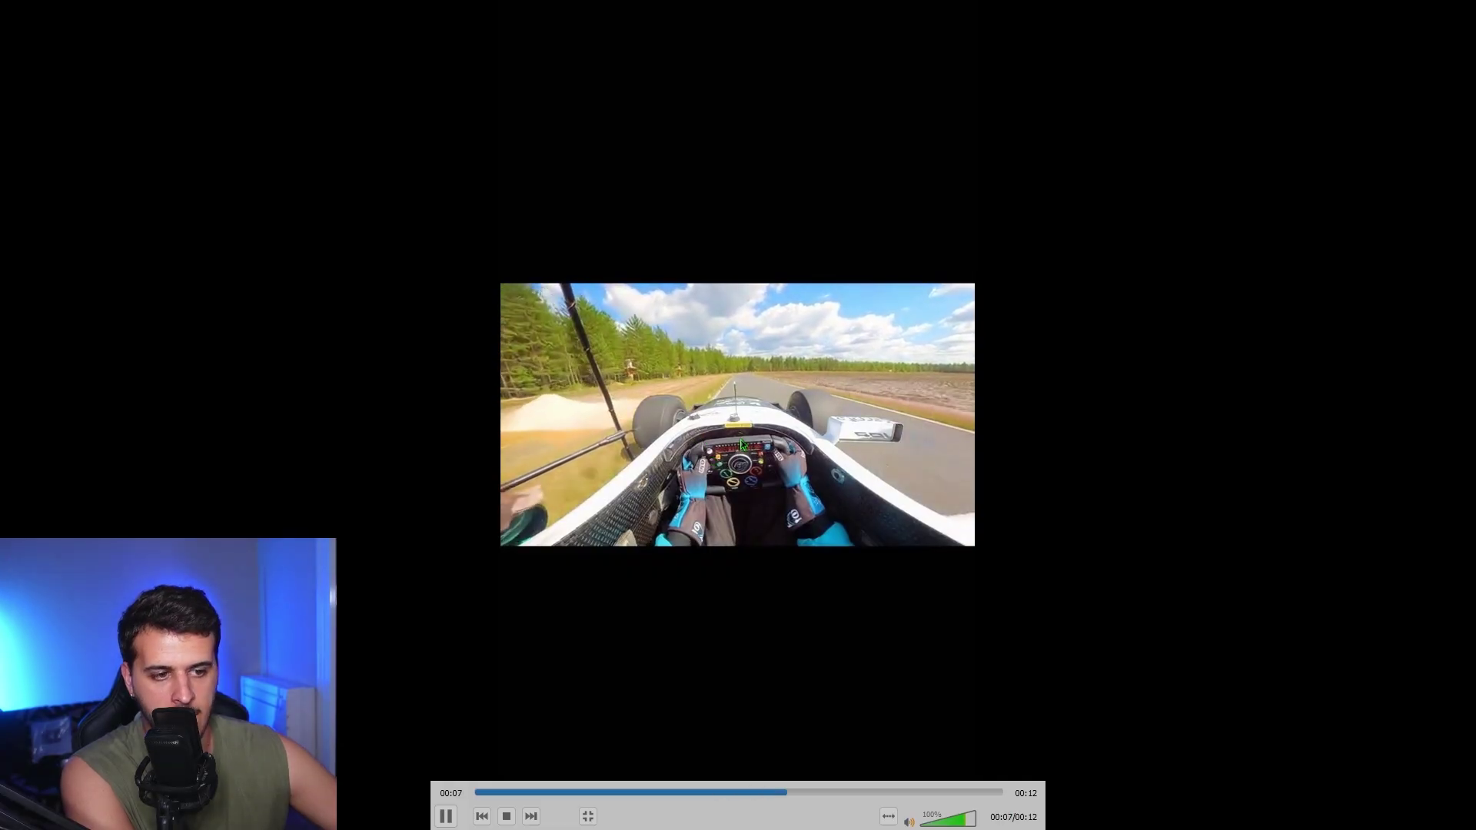
pyautogui.doubleClick(774, 449)
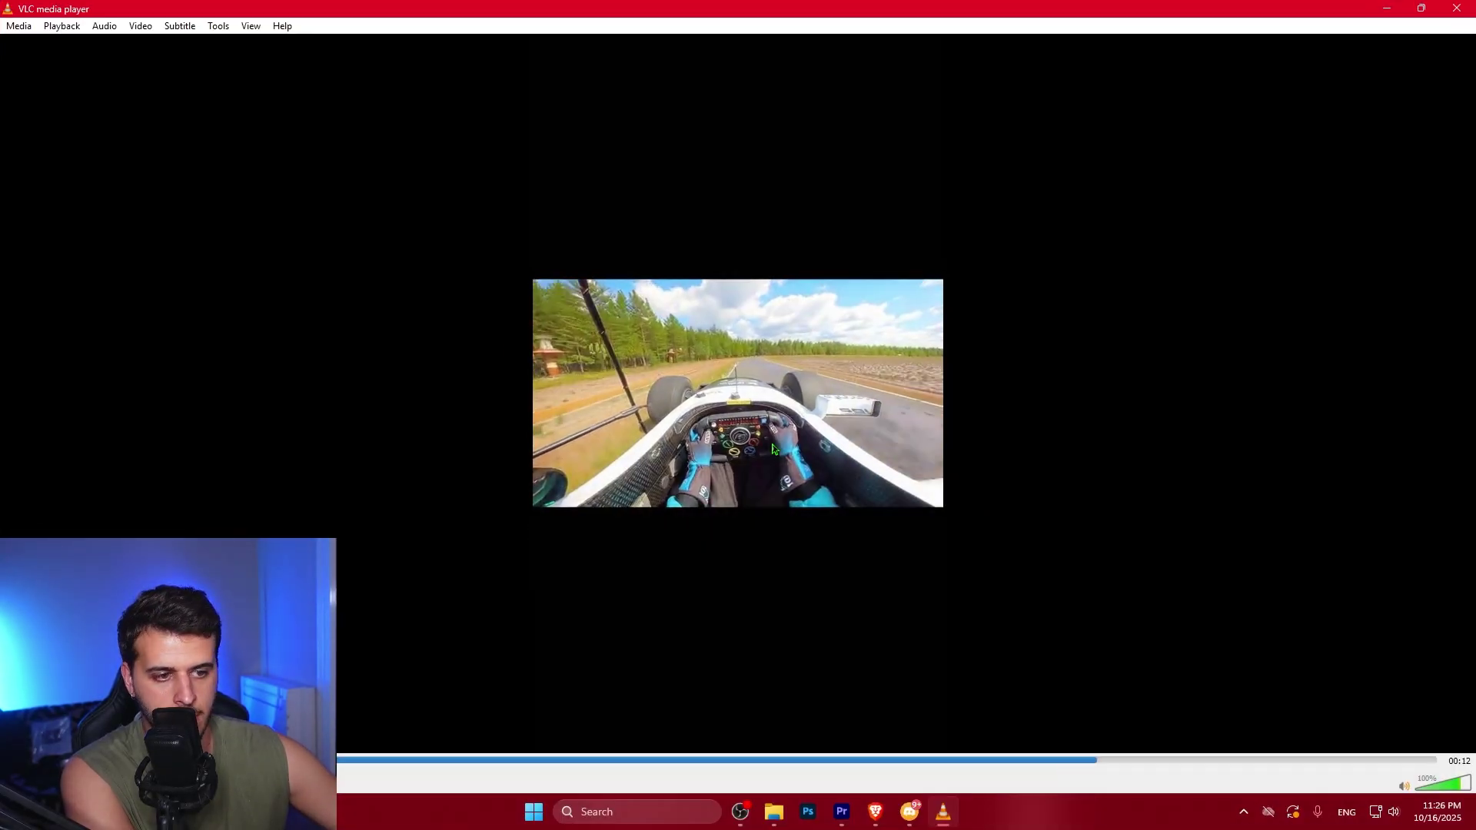
pyautogui.hotkey('ctrl', 'q')
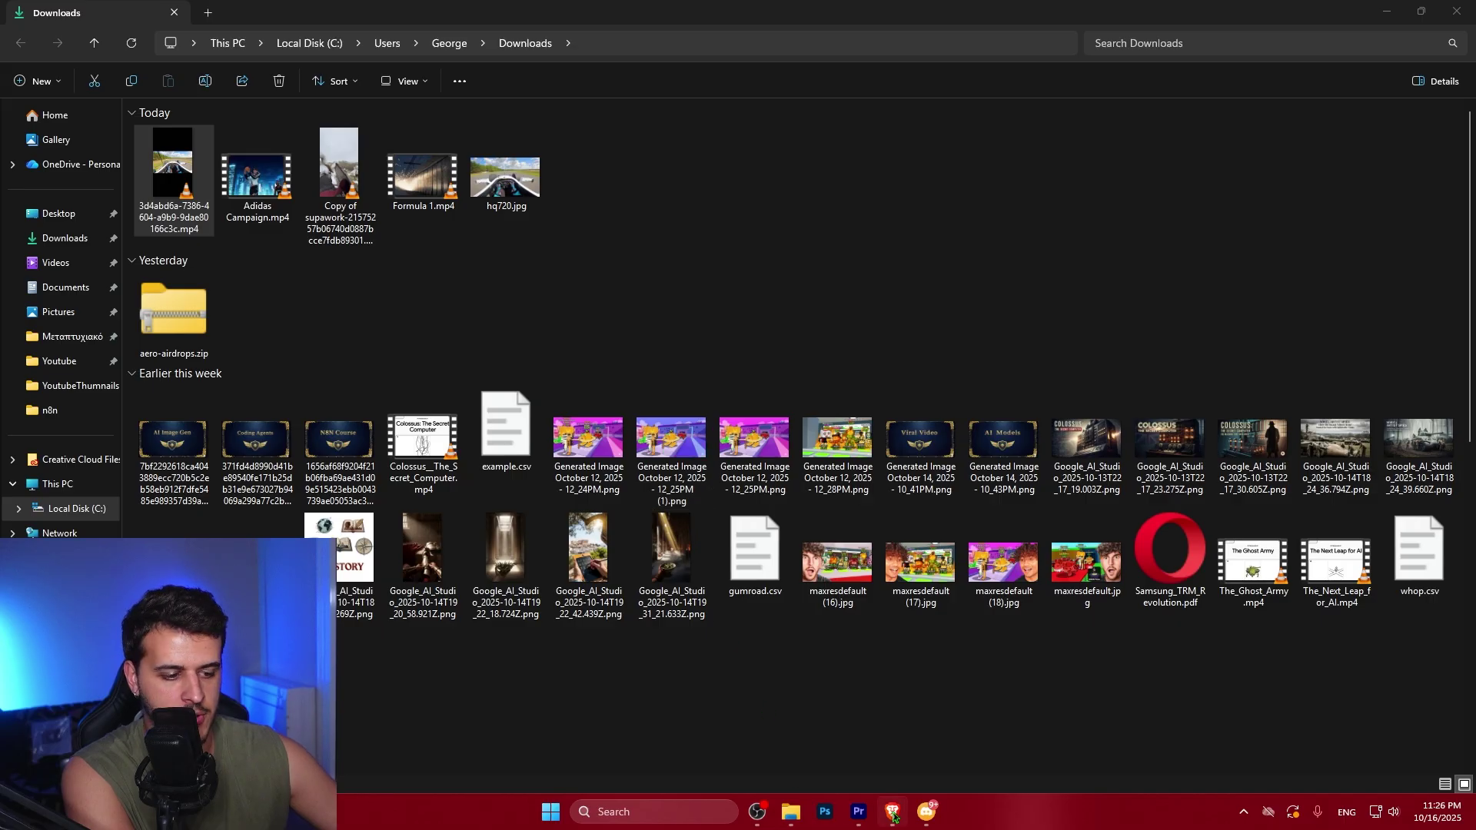
pyautogui.click(892, 816)
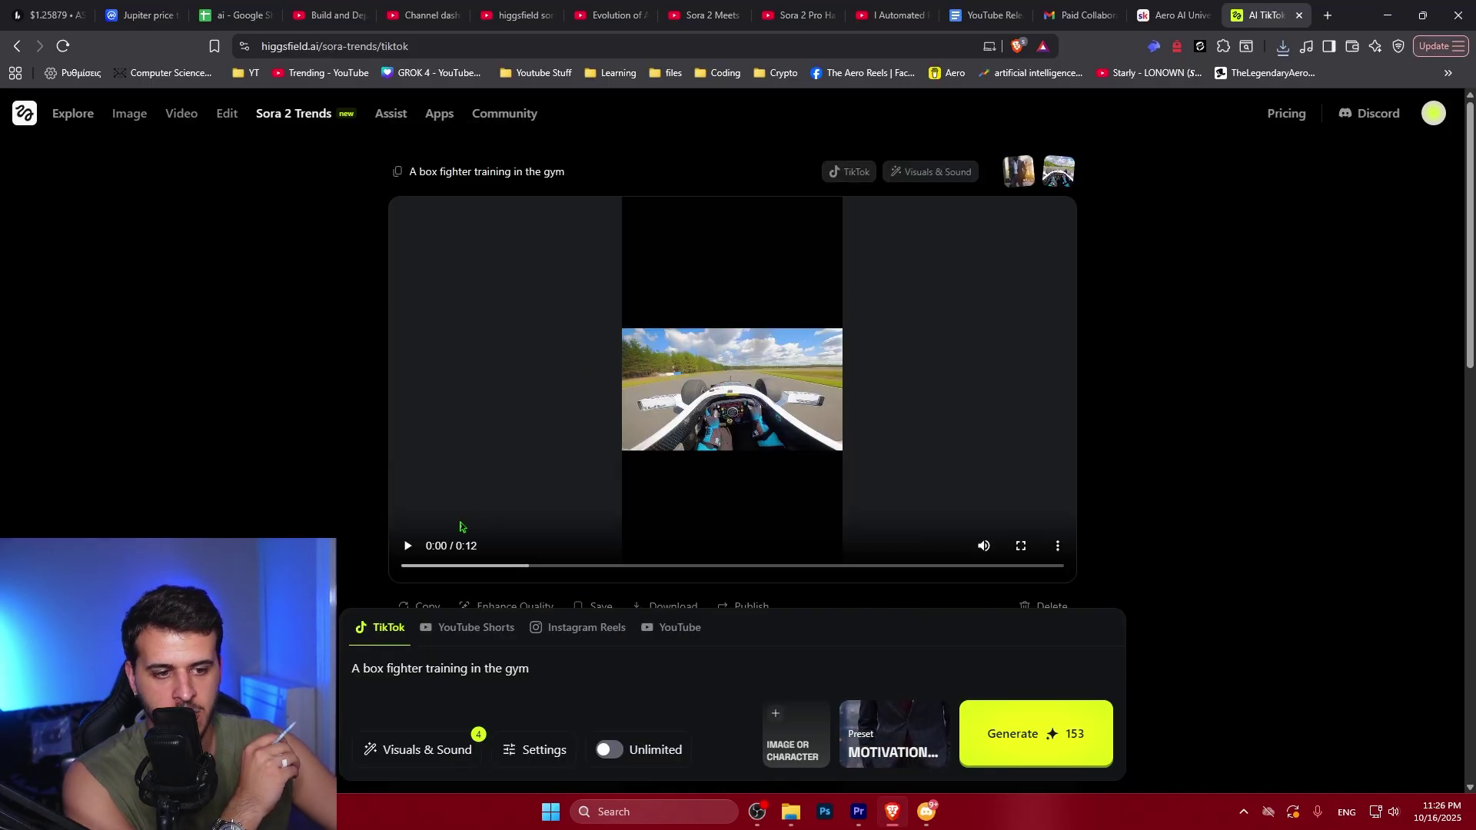
# Play the F1 cockpit clip from the results page in full screen
pyautogui.click(459, 527)
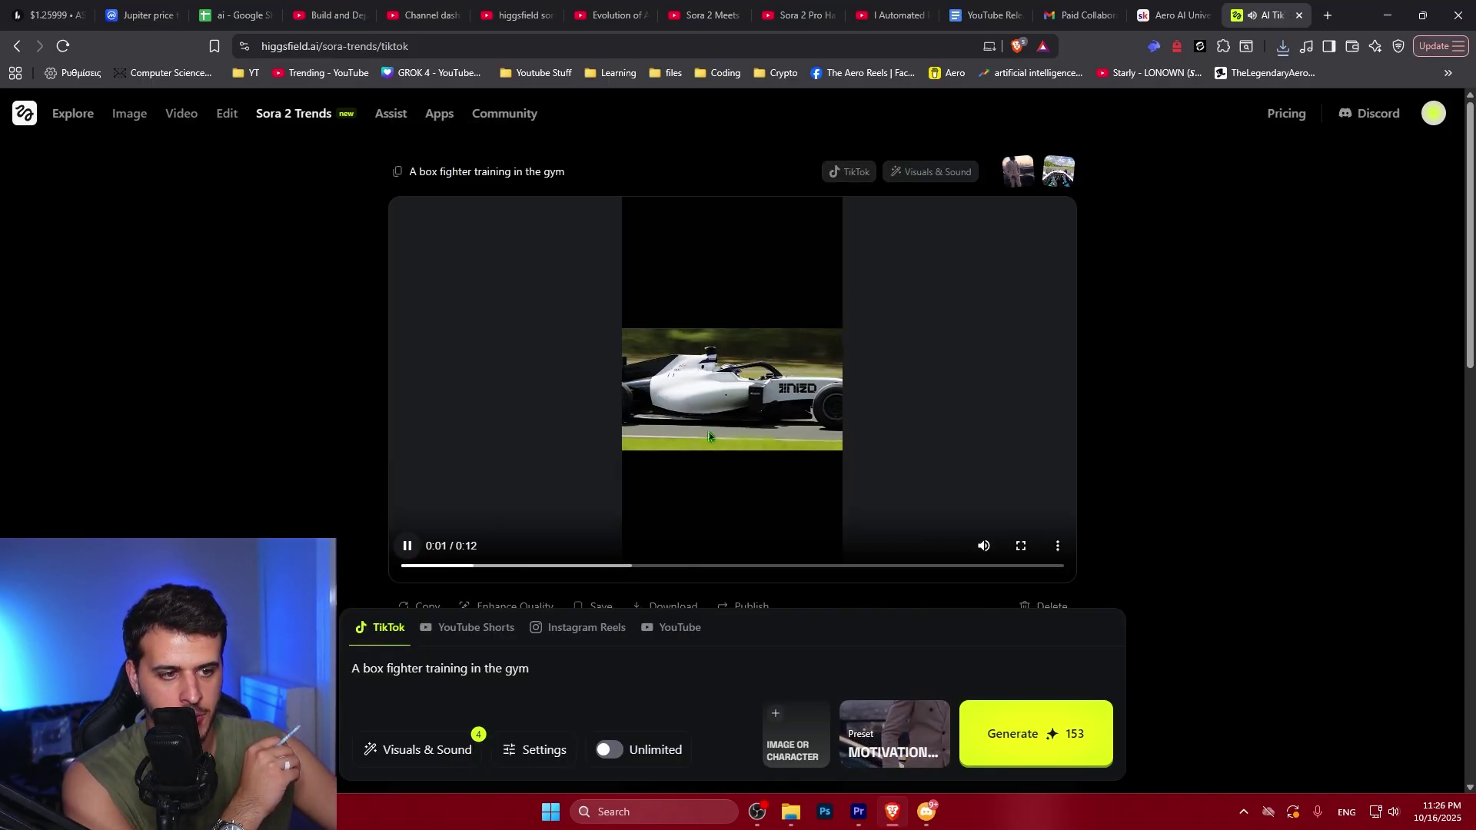
pyautogui.click(1021, 545)
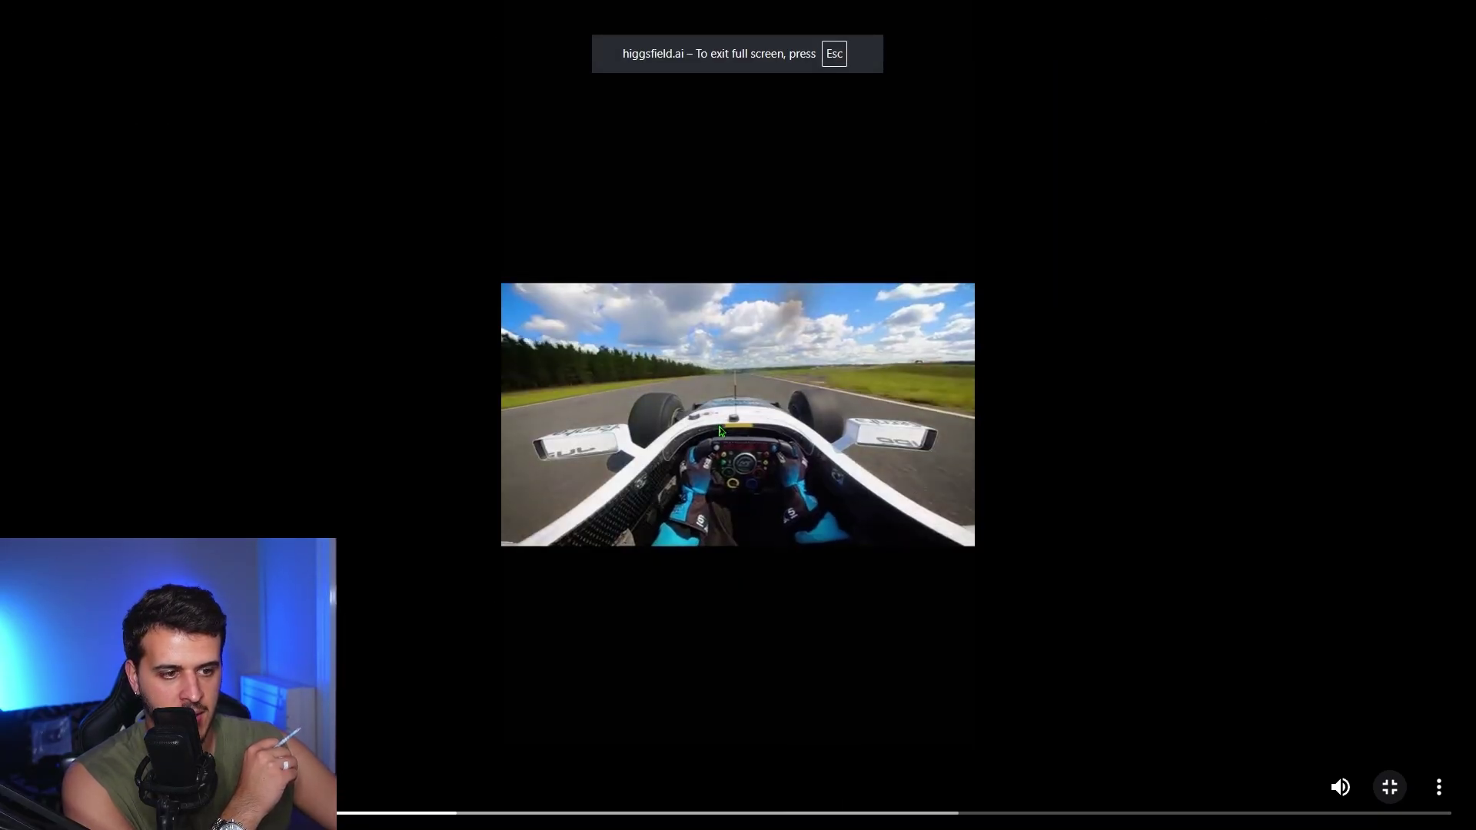